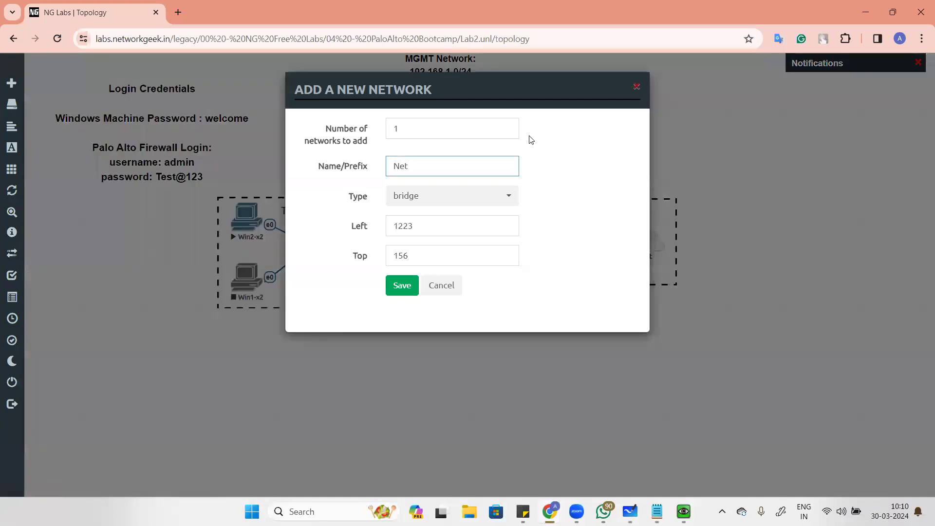
Step: Add a text label reading 172.16.1.0/24 to the topology and place it just above the Trust - LAN box
click(428, 289)
right_click(796, 134)
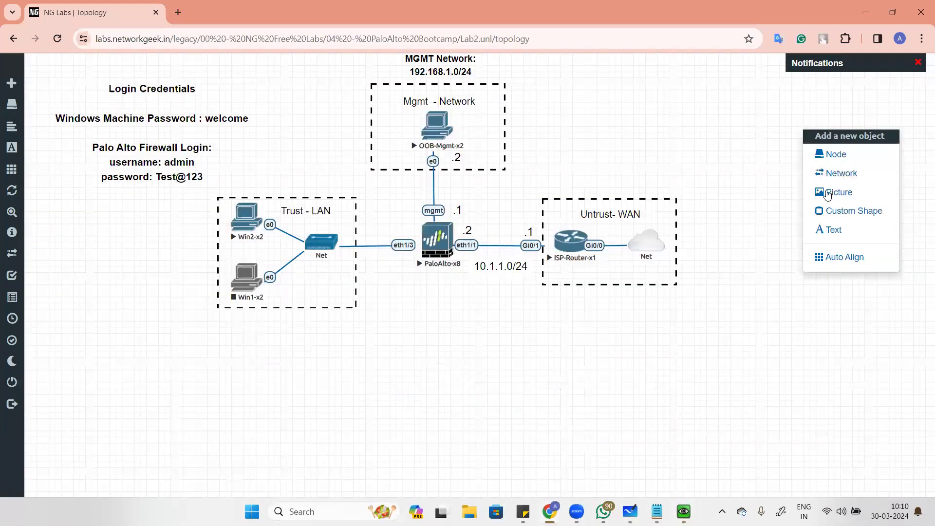
click(858, 225)
text(172.16.1.0/24)
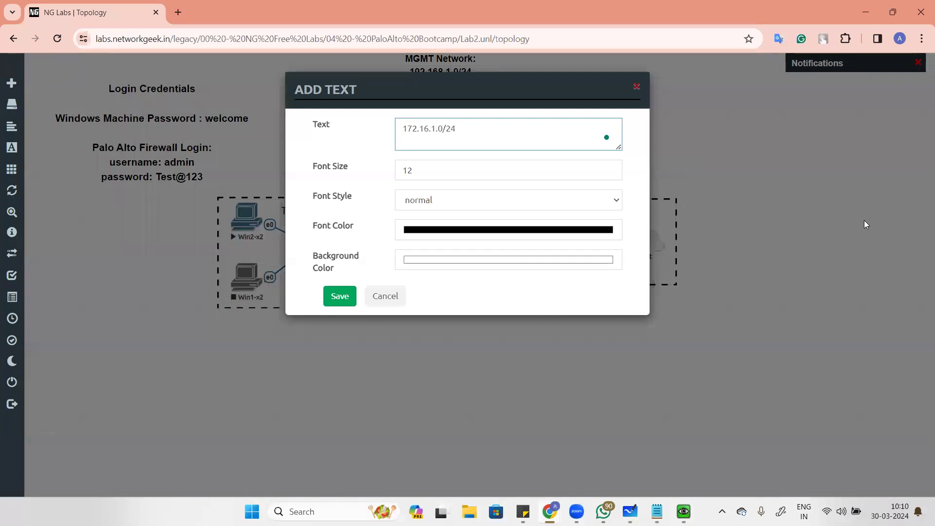
click(339, 296)
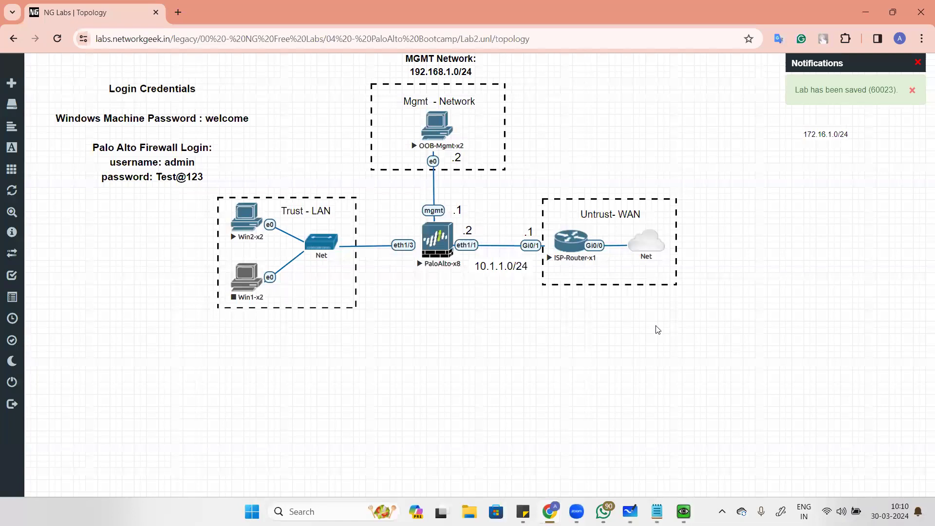
drag(819, 135, 318, 186)
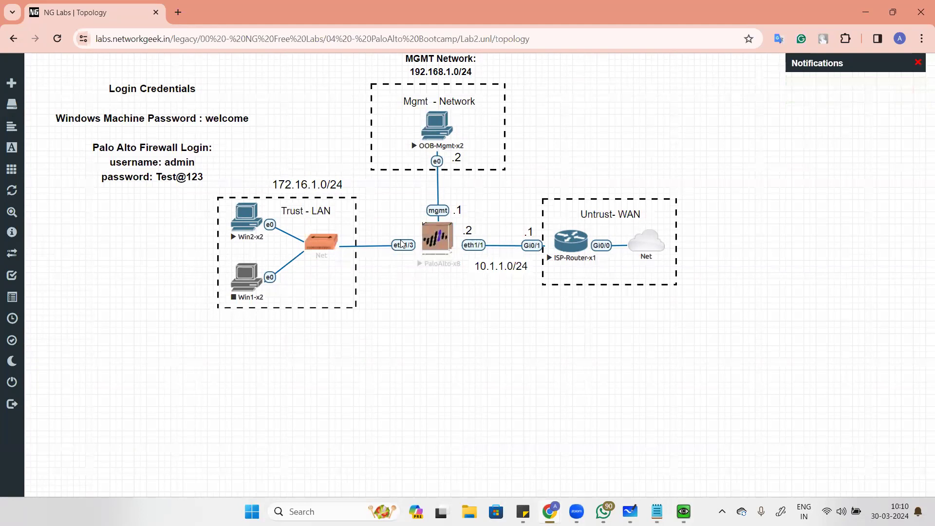
Step: Duplicate the .1 label beside the firewall's mgmt port and place the copy above the eth1/3 port
right_click(486, 315)
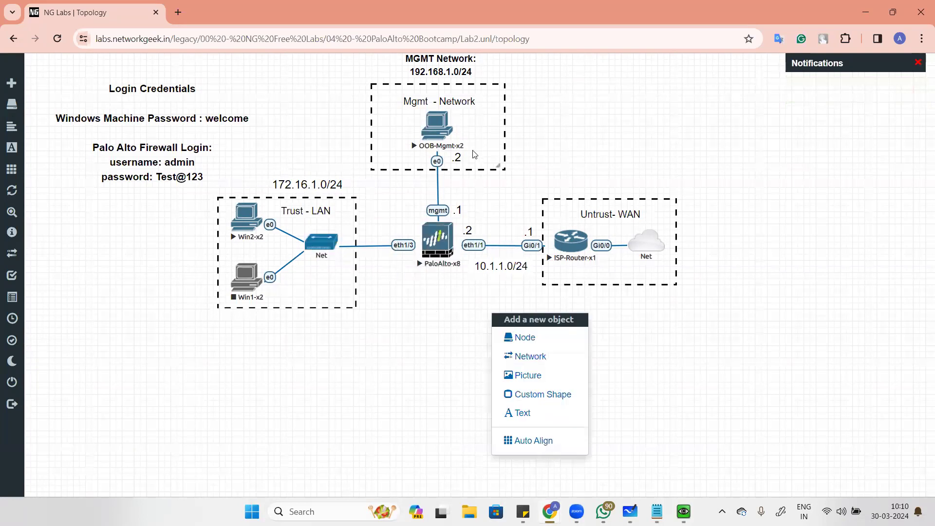
click(487, 198)
right_click(458, 210)
click(504, 234)
drag(468, 212, 400, 225)
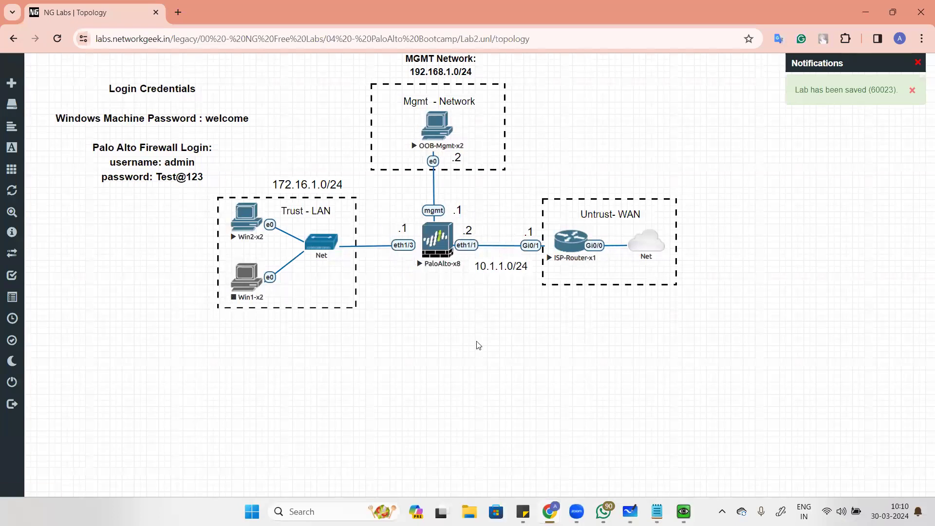
Step: Duplicate the .2 label above the eth1/1 port and place the copy beside the Win2-x2 machine
right_click(471, 231)
click(516, 257)
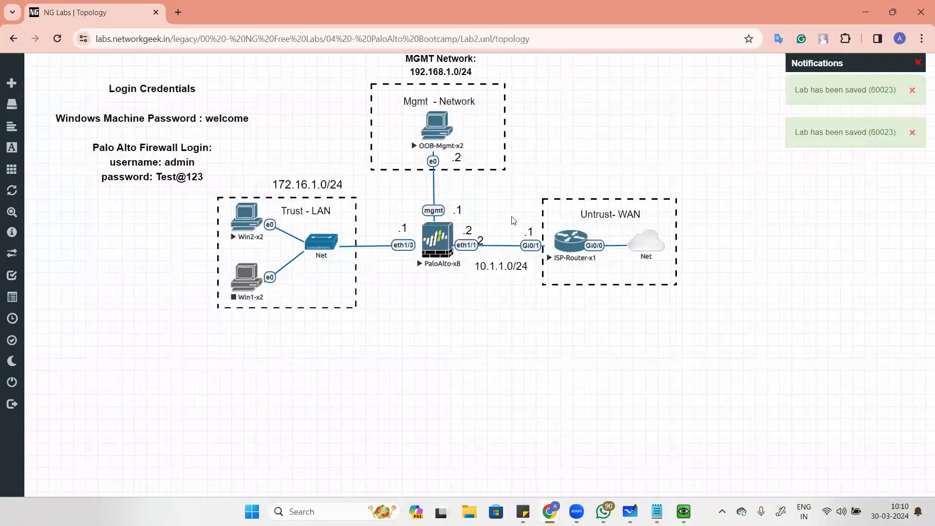
drag(480, 239, 225, 207)
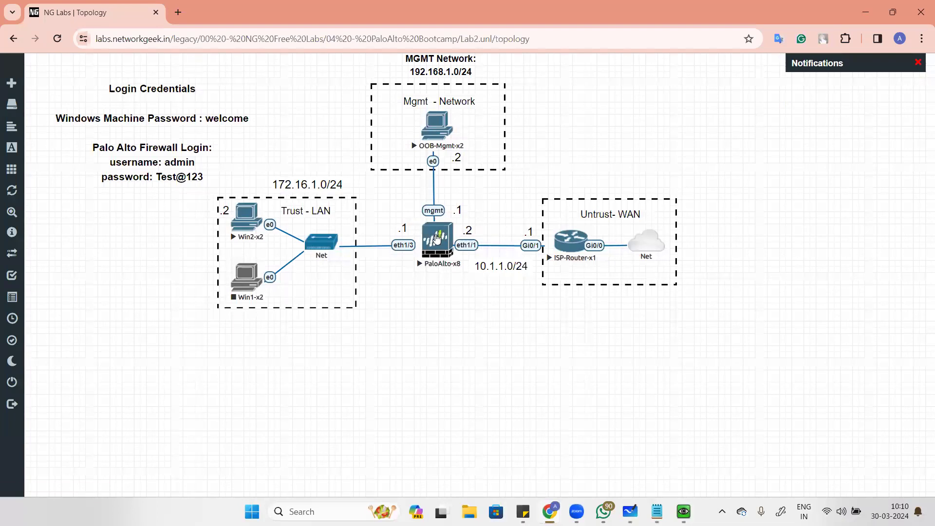
Step: Switch to the OOB-Mgmt-x2 console and move its window so the firewall's Ethernet interface list is fully in view
mouse_move(630, 512)
mouse_move(683, 511)
click(633, 452)
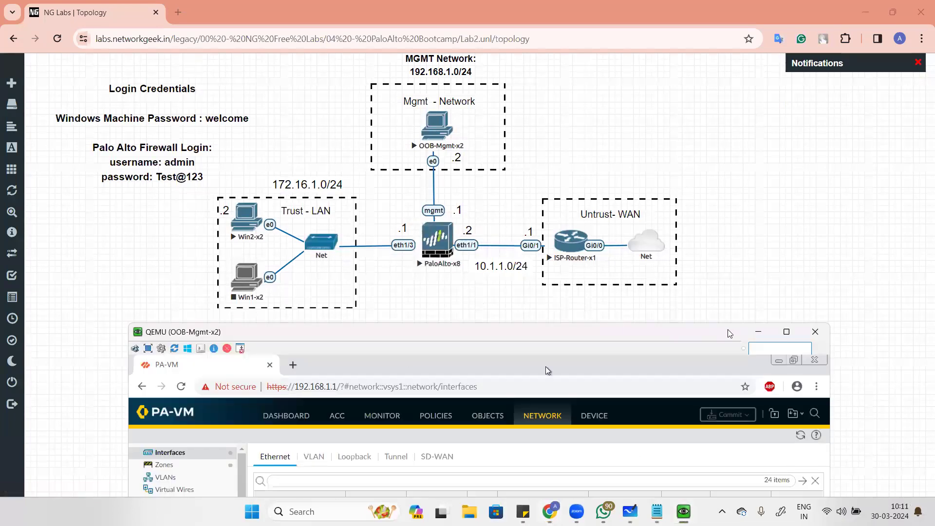
drag(666, 333, 609, 34)
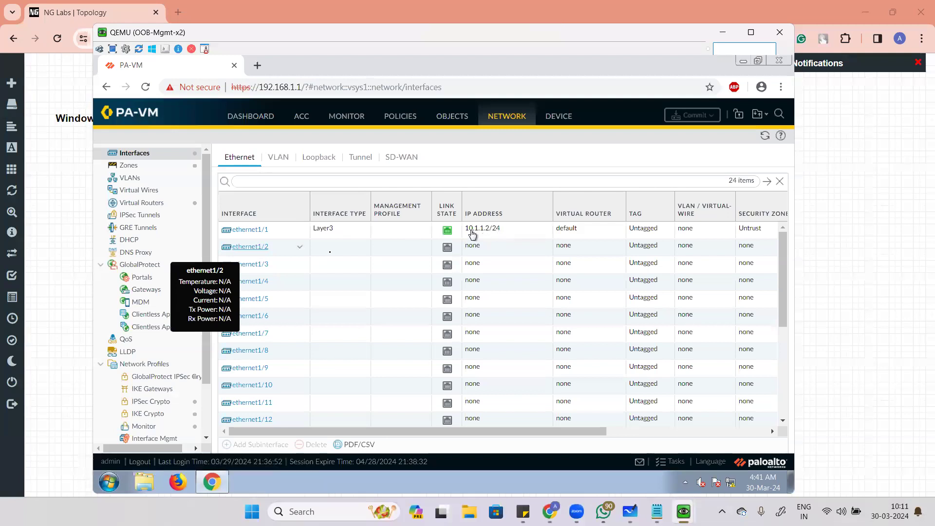
click(330, 251)
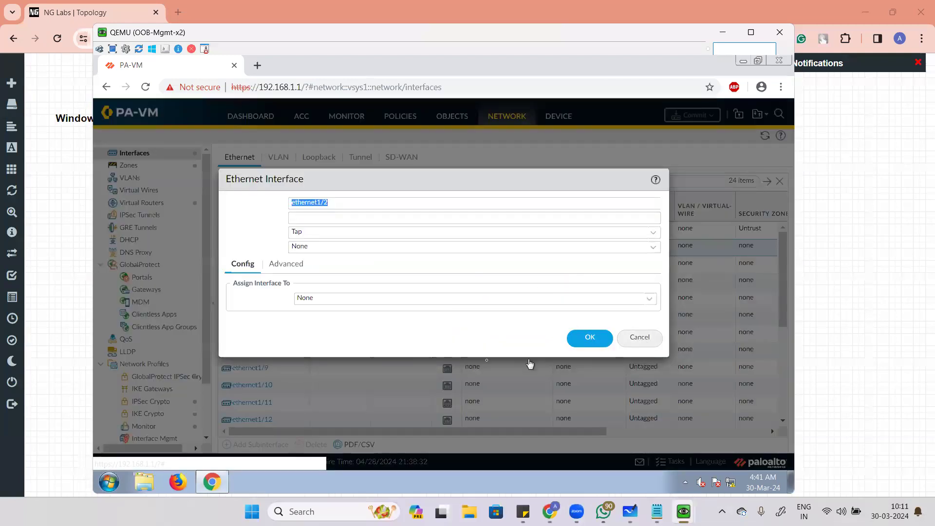
click(638, 337)
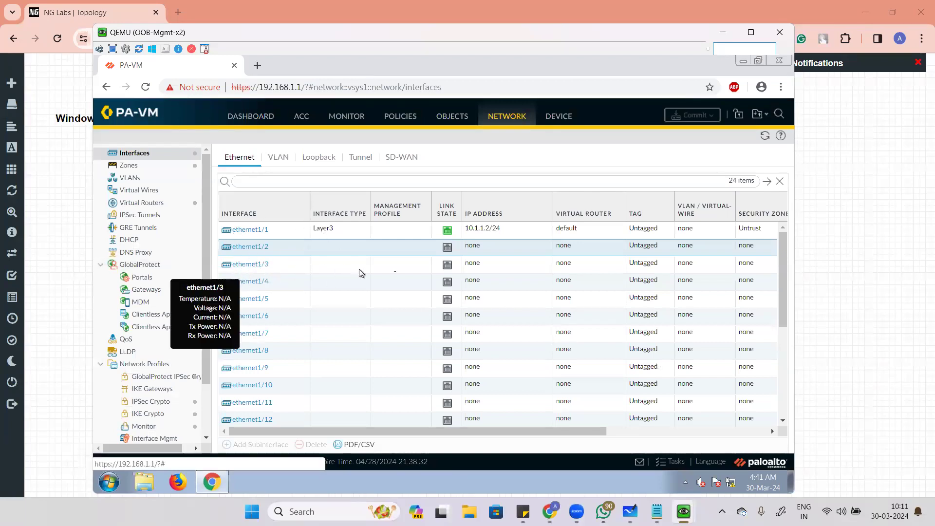
Step: Create a new firewall zone named Trust with the type Layer3
click(130, 165)
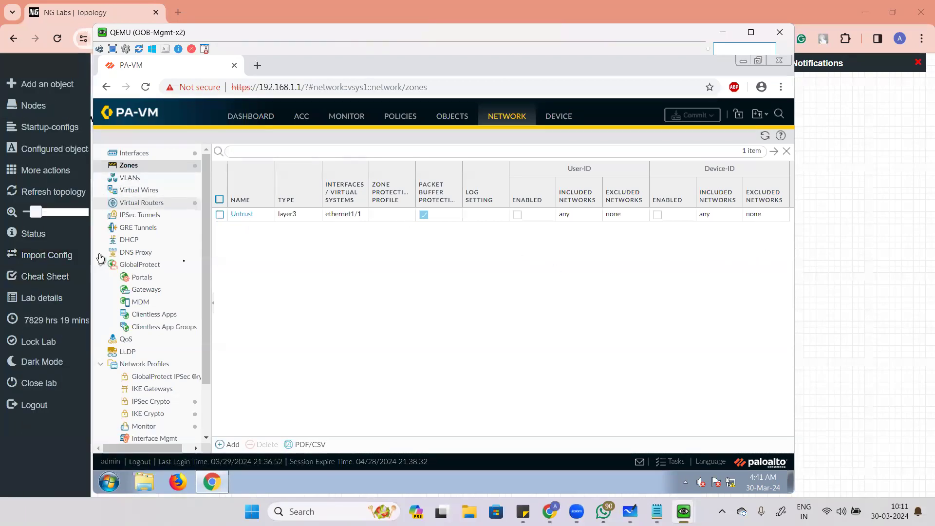
click(875, 252)
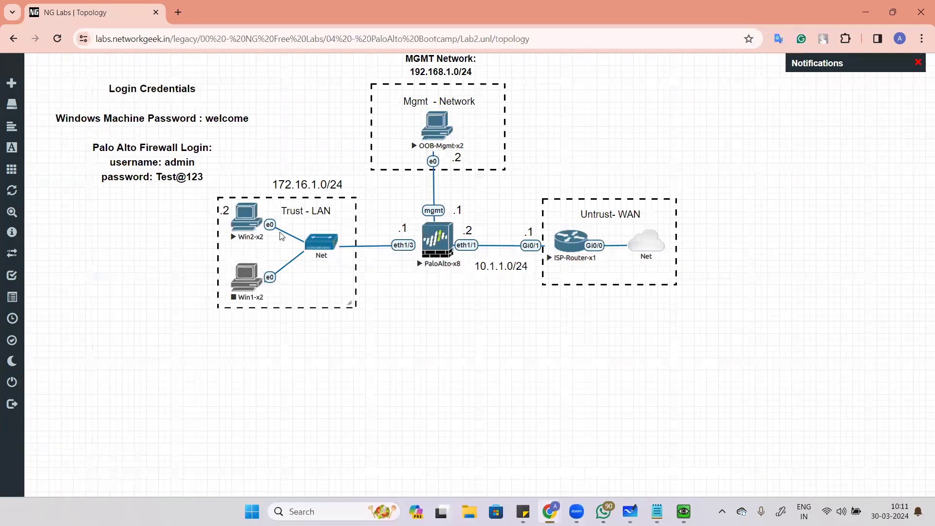
mouse_move(684, 511)
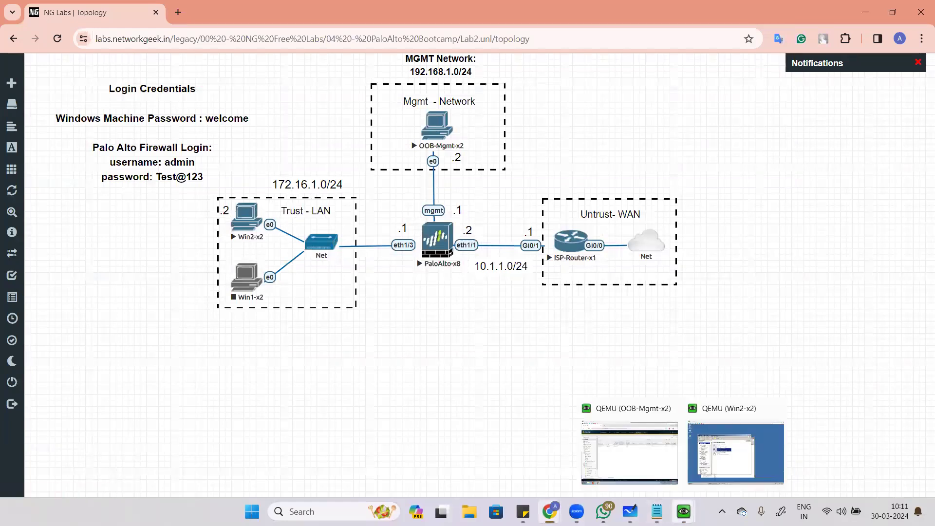
click(655, 455)
click(232, 444)
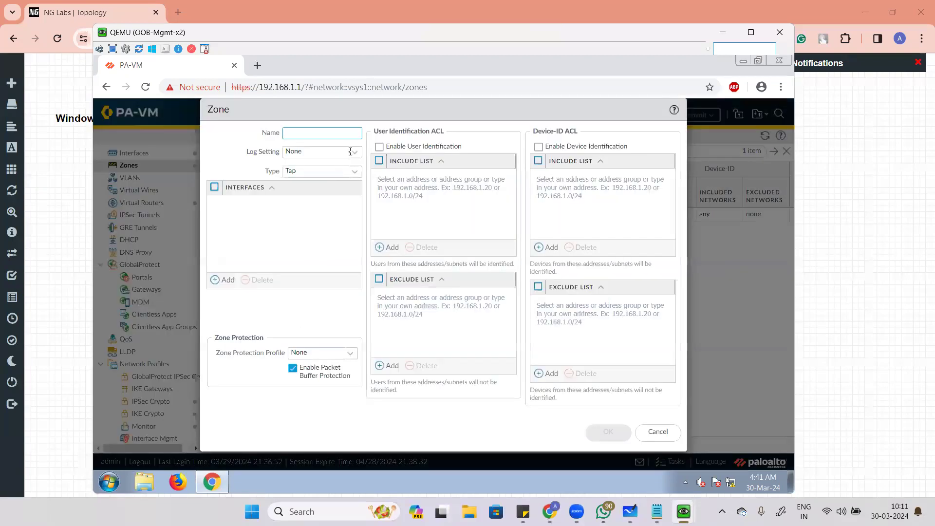
text(Trust)
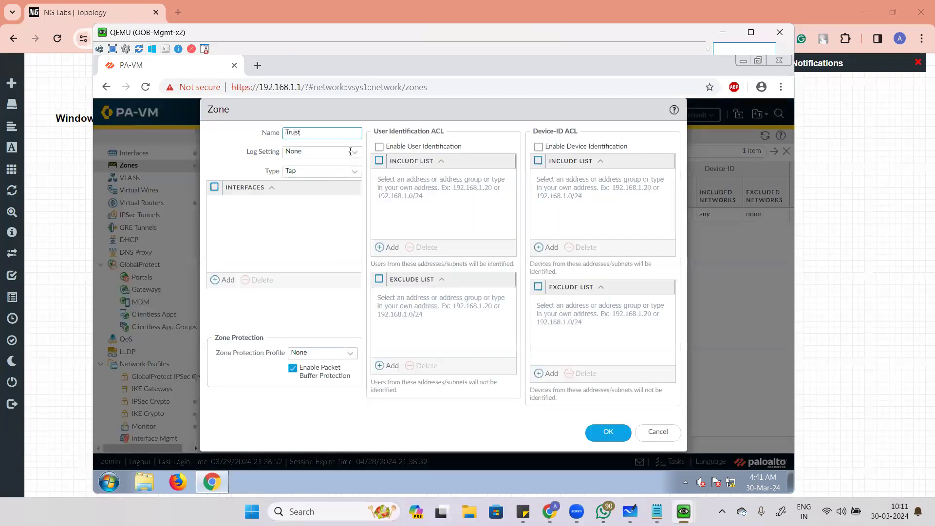
click(353, 172)
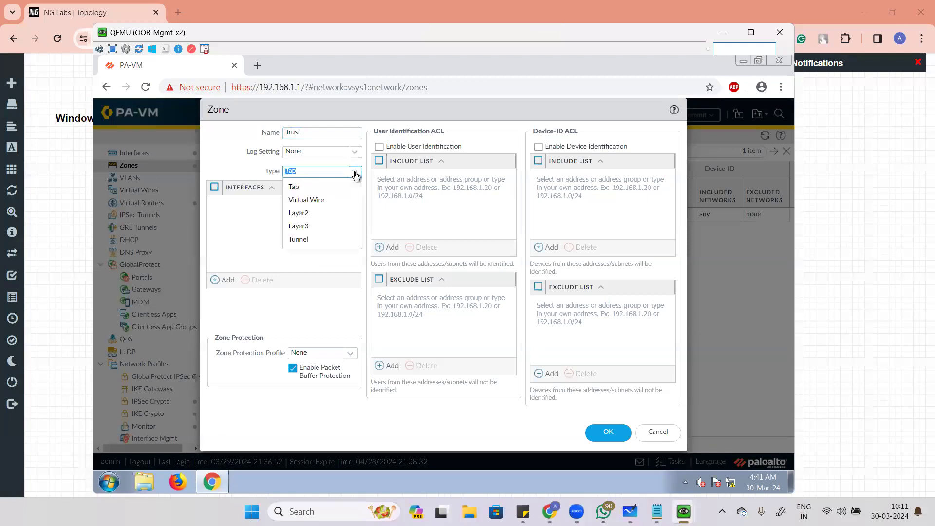
click(316, 229)
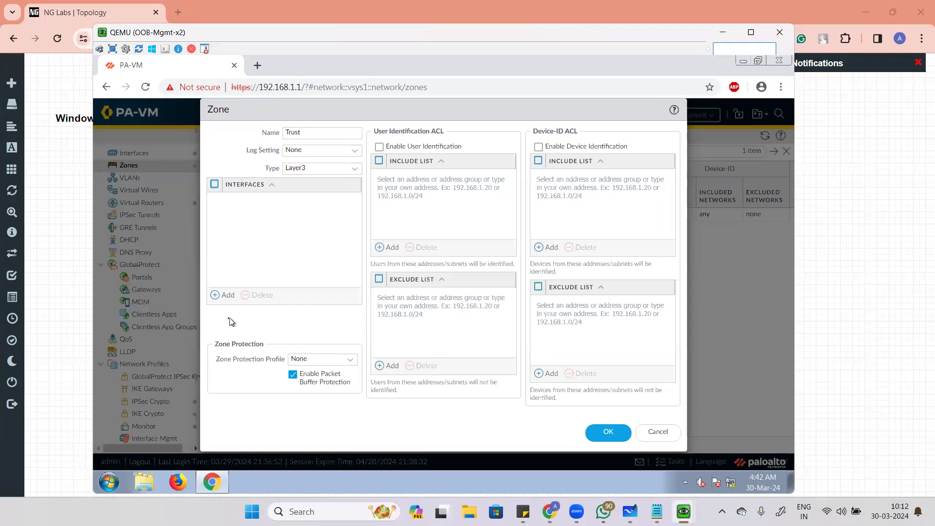
click(224, 295)
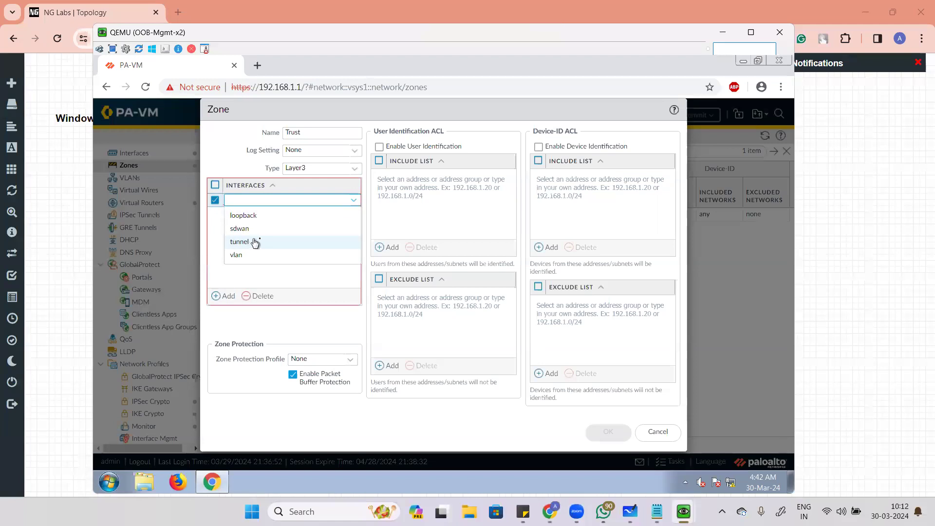
click(292, 282)
click(257, 297)
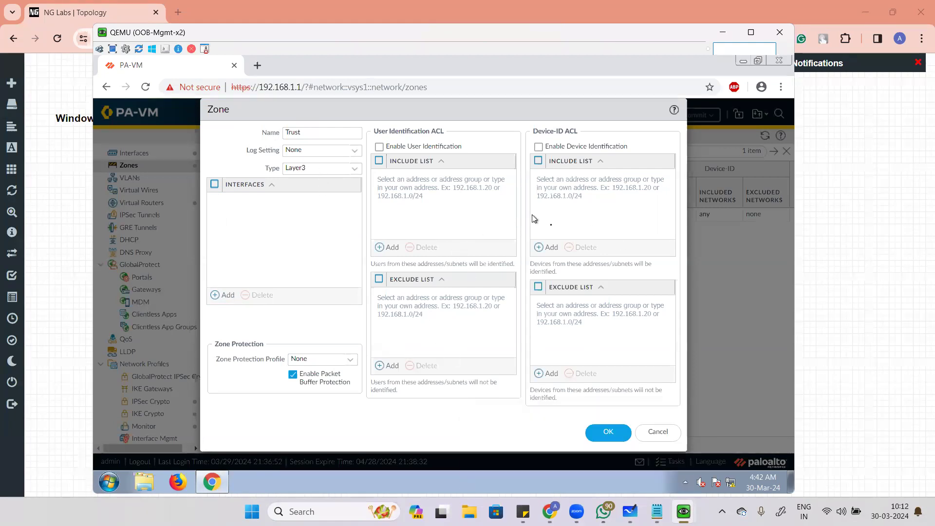
Step: Save the Trust zone without assigning any interface to it
click(606, 433)
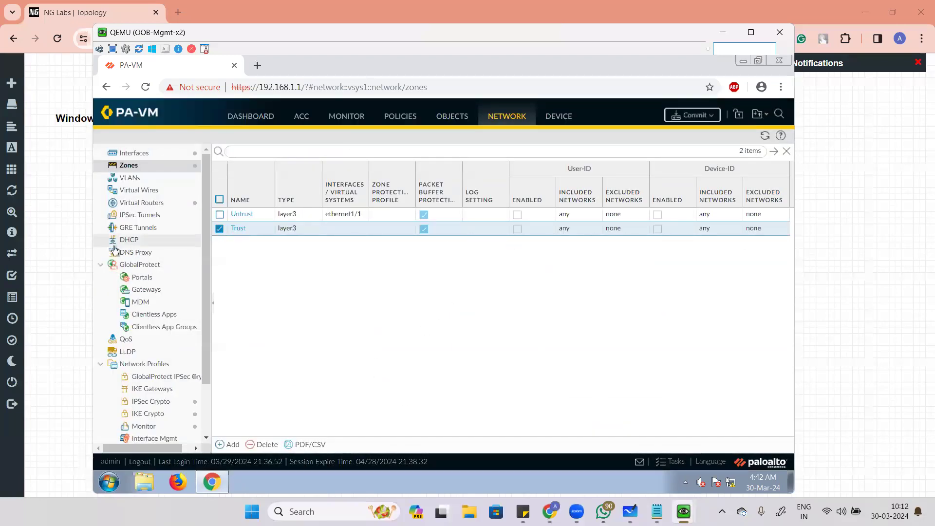
Step: Open the ethernet1/3 interface settings and set the interface type to Layer3
click(134, 154)
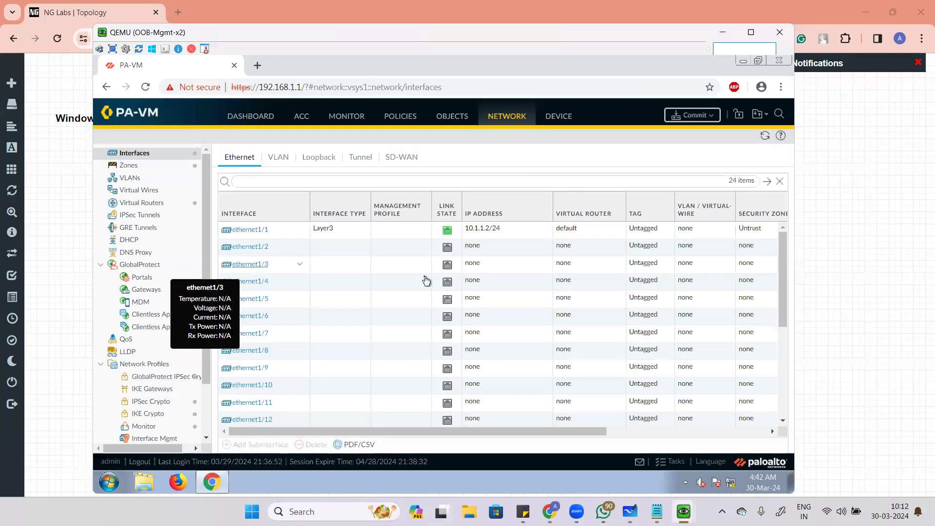
click(253, 265)
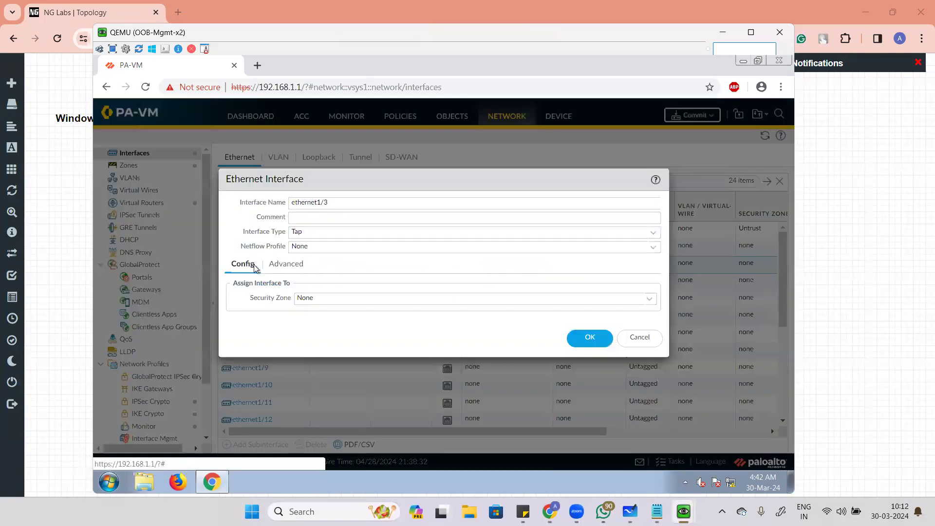
click(661, 235)
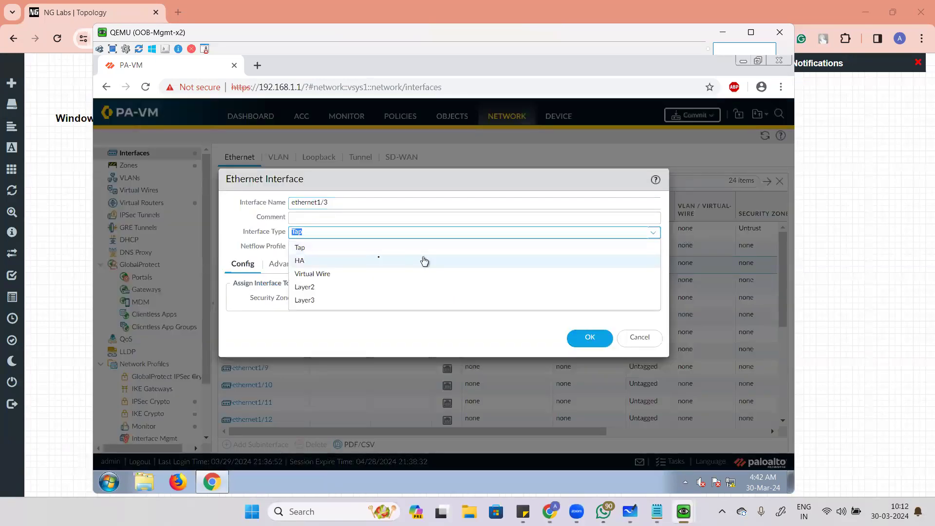
click(305, 300)
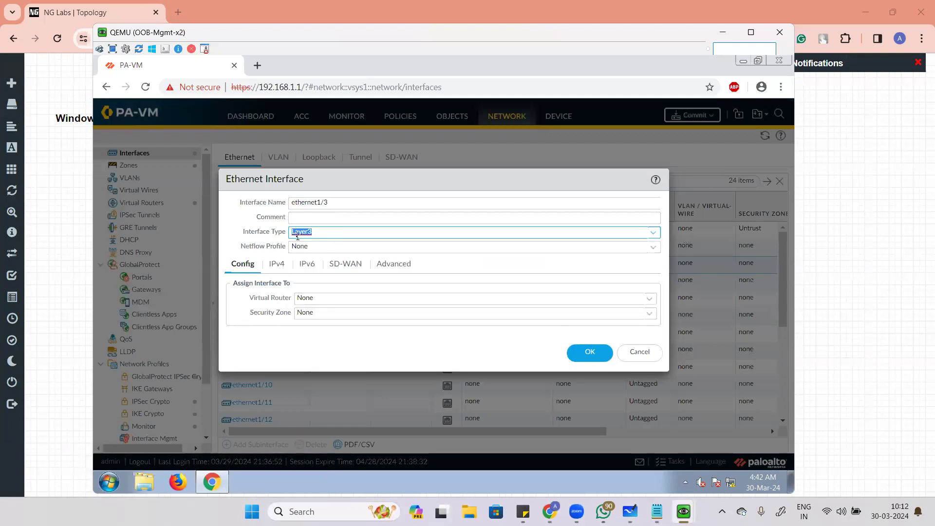
click(333, 236)
drag(245, 238, 288, 238)
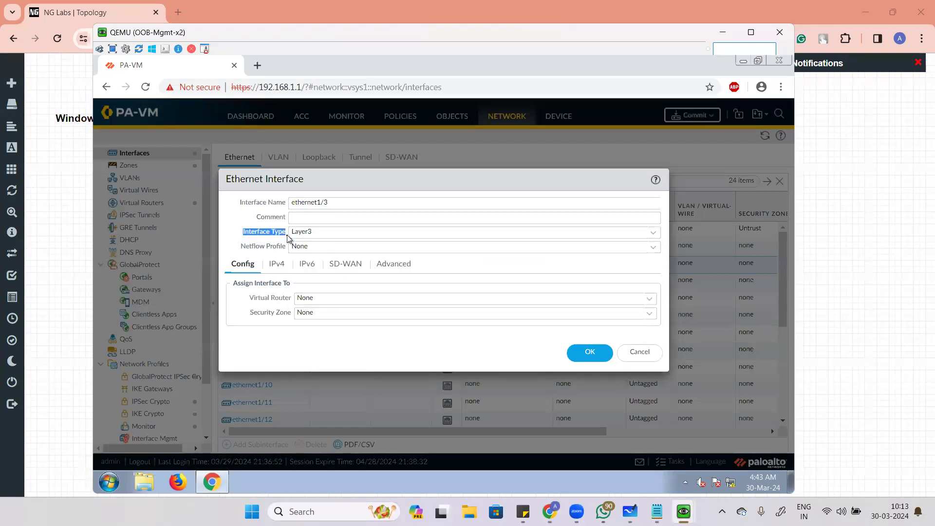
click(348, 231)
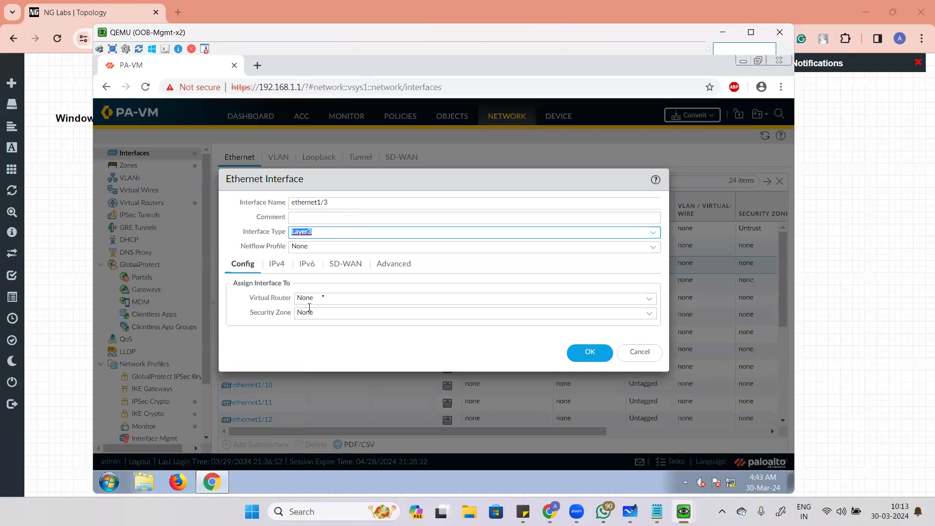
Step: Assign ethernet1/3 to the default virtual router and the Trust security zone
click(649, 299)
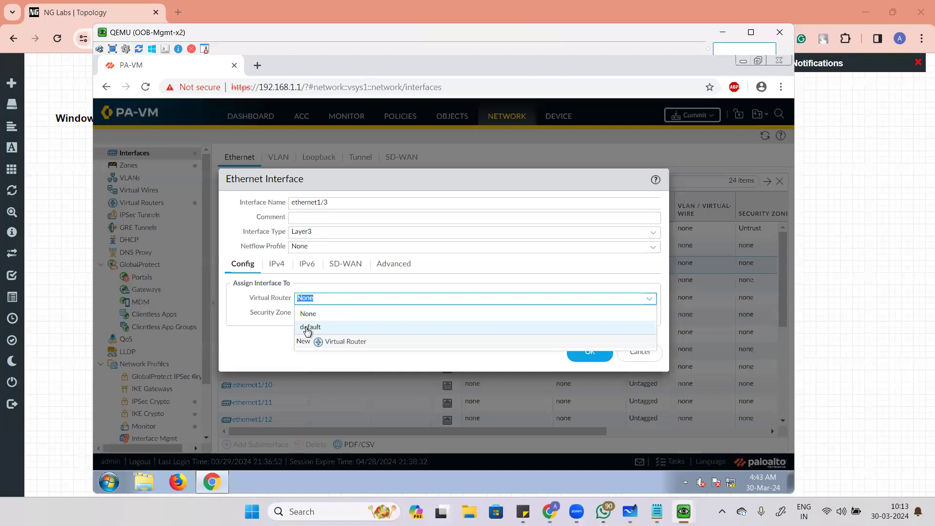
click(307, 328)
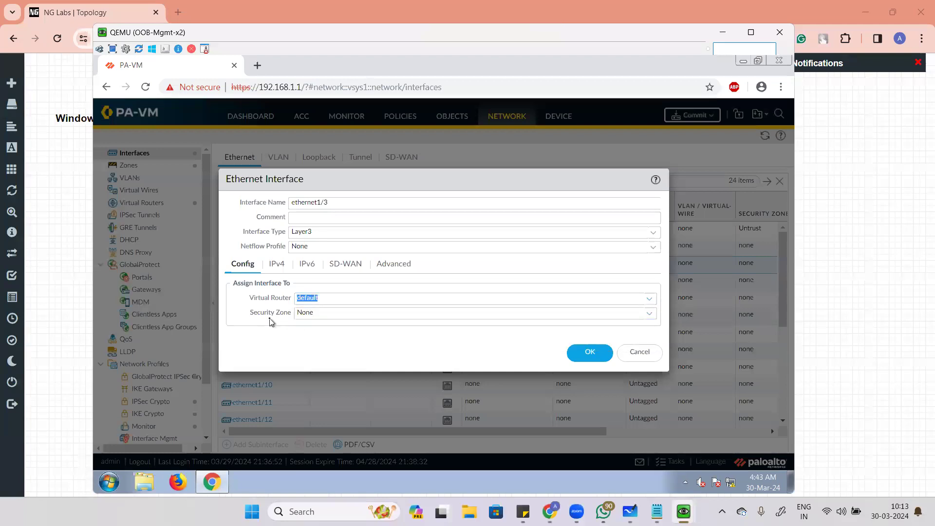
click(649, 313)
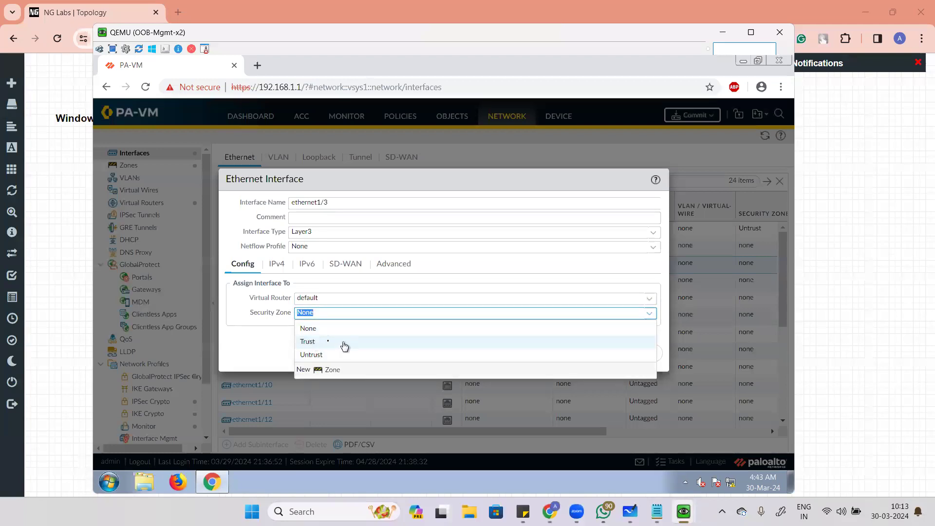
click(321, 342)
Step: Add the static IPv4 address 172.16.1.1/24 to the ethernet1/3 interface
click(276, 263)
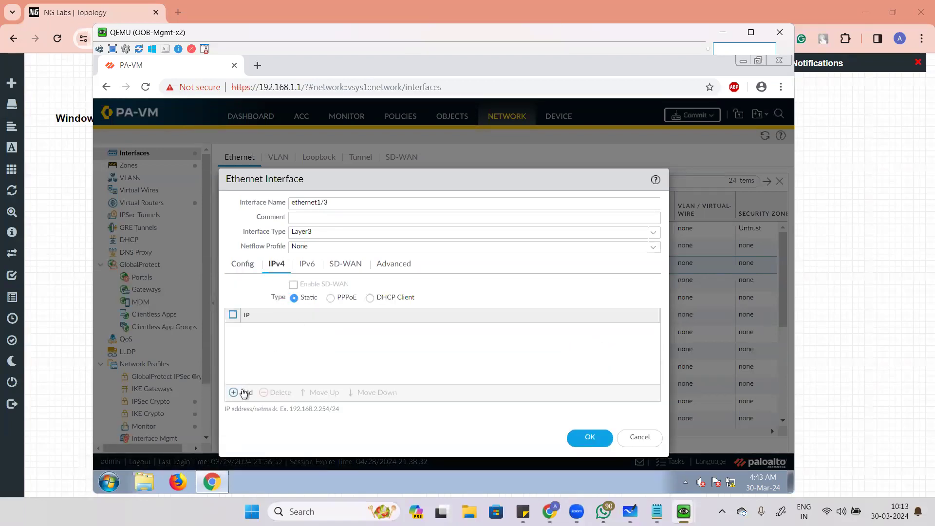
click(245, 392)
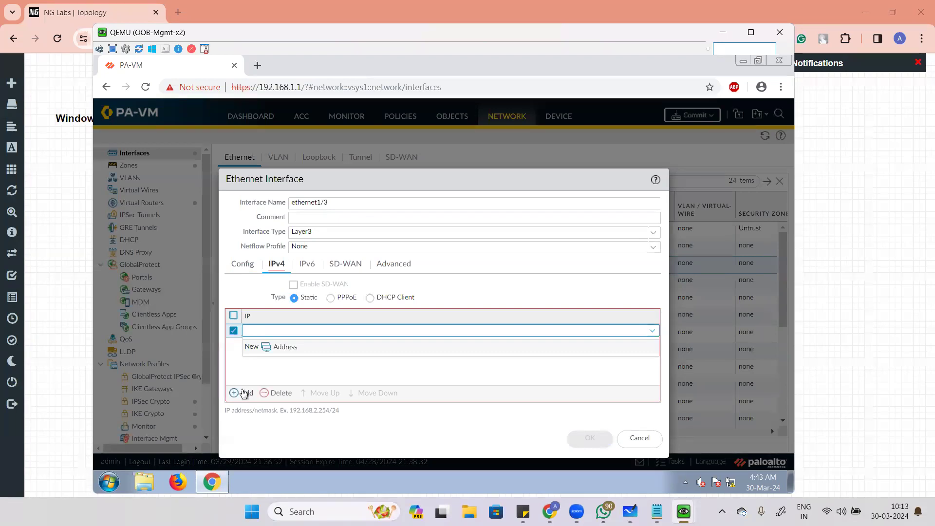
text(72)
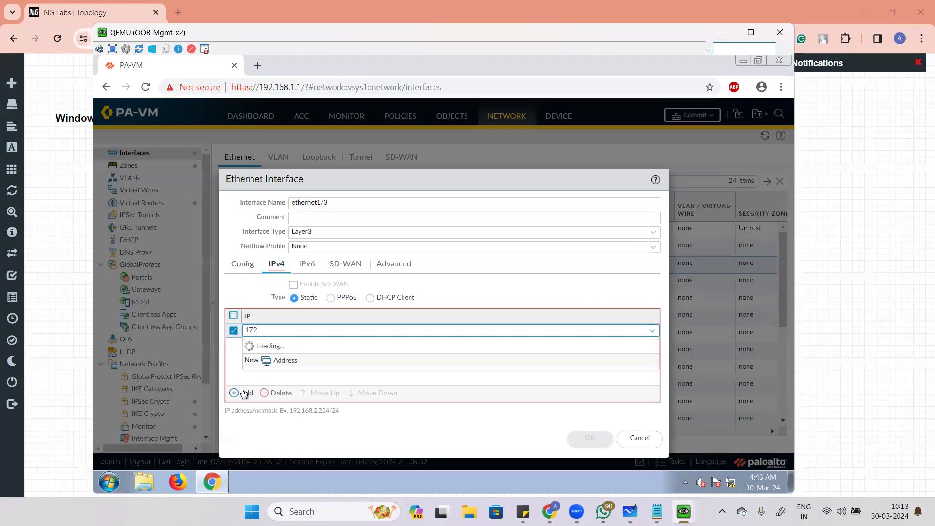
text(.16.1.)
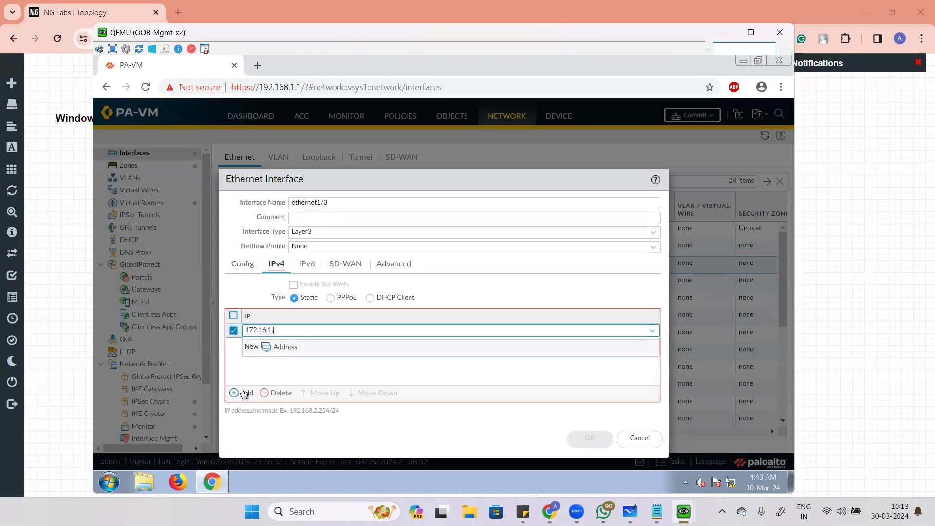
text(1/24)
key(Return)
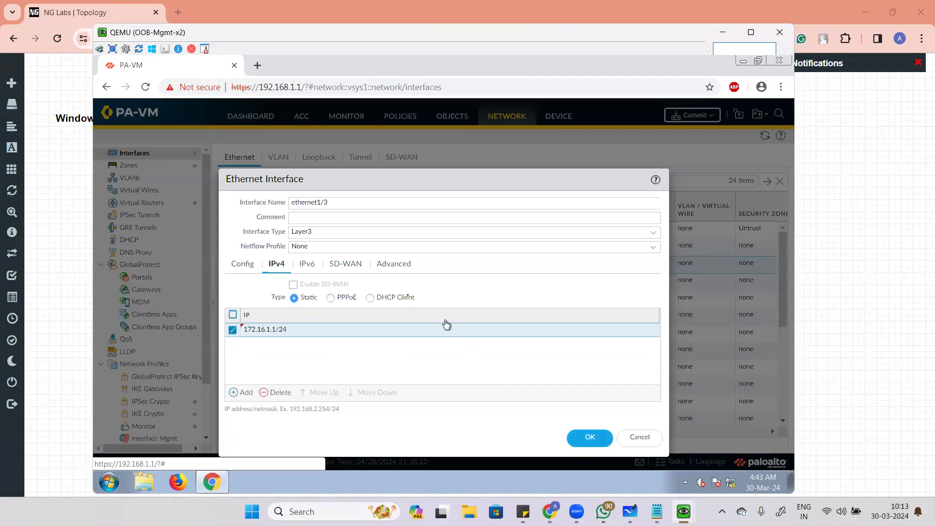
Step: Check the management profile options in the advanced settings, keep None, and save the ethernet1/3 interface
click(414, 264)
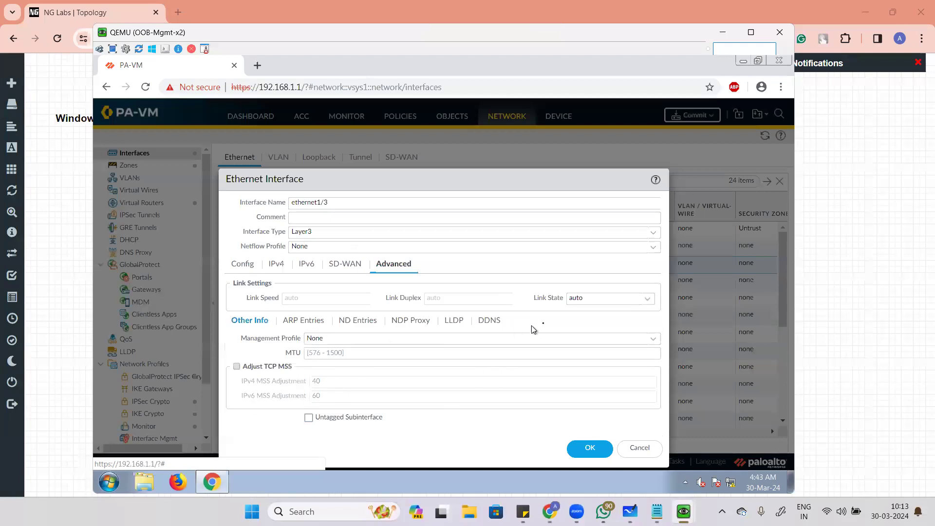
click(652, 339)
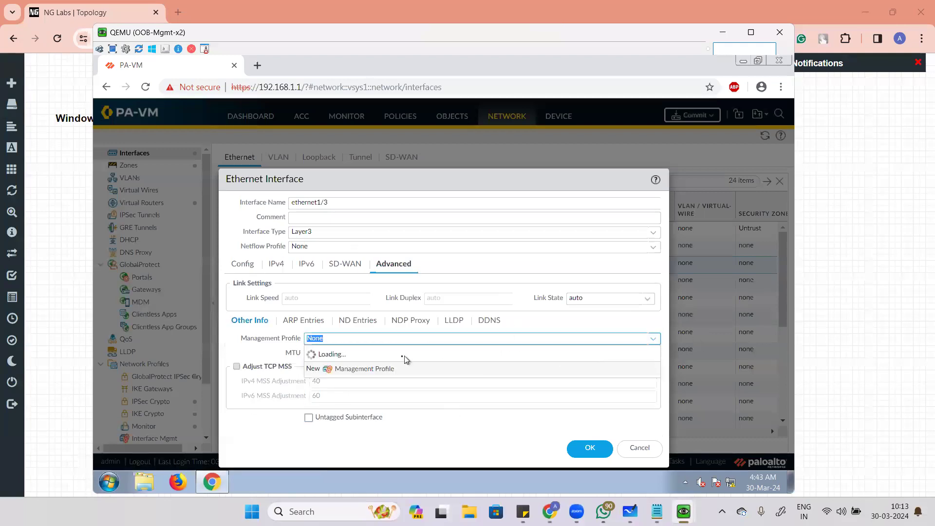
click(487, 269)
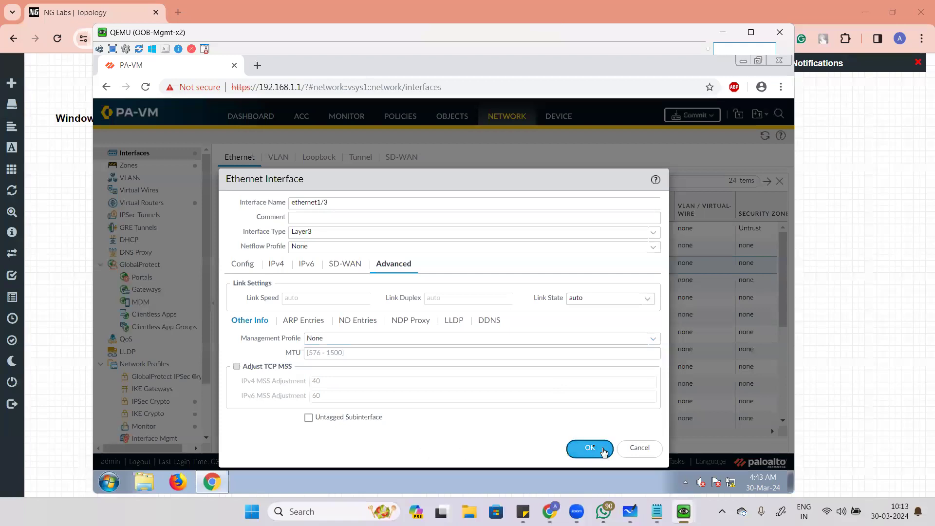
click(595, 449)
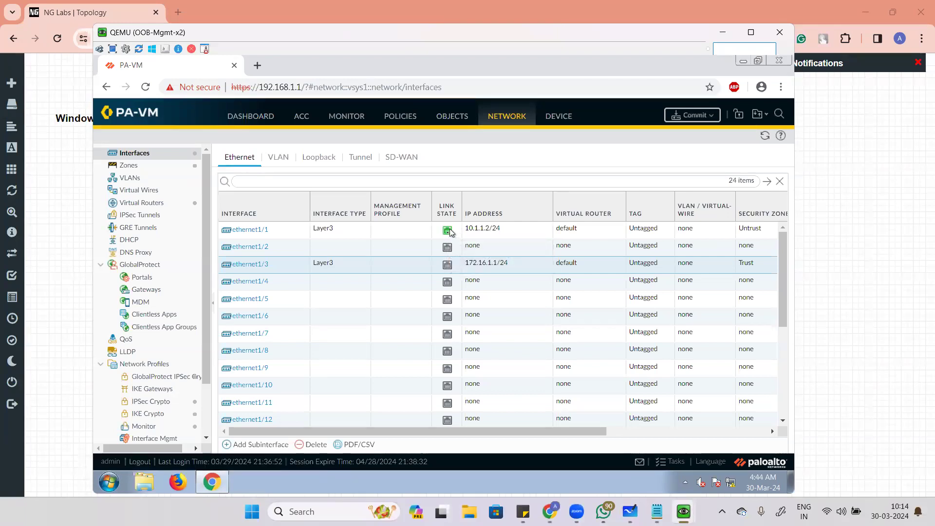
Step: Commit all pending changes to the firewall and close the commit status dialog
mouse_move(448, 267)
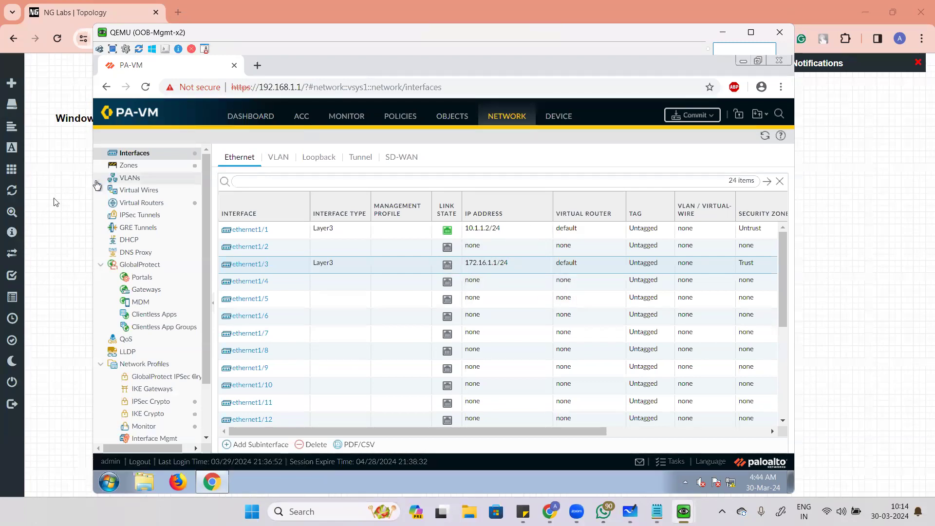
click(691, 116)
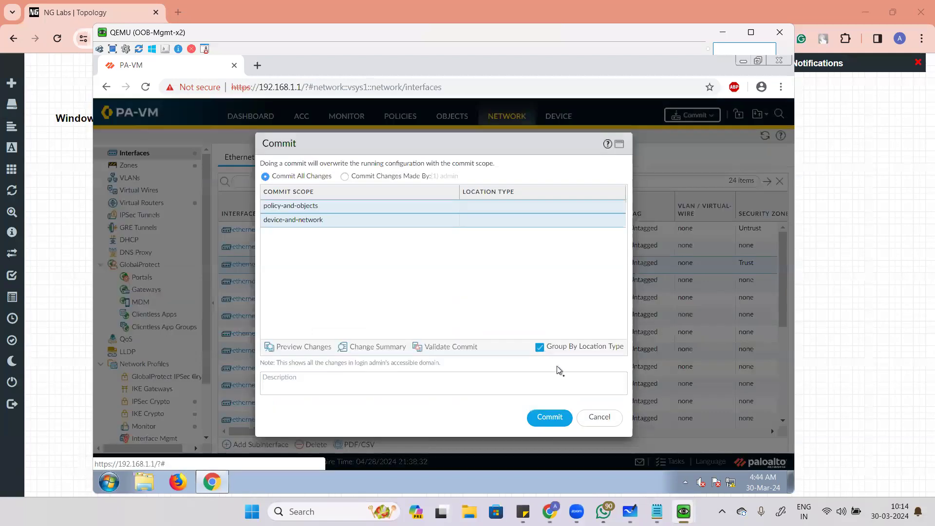
click(556, 419)
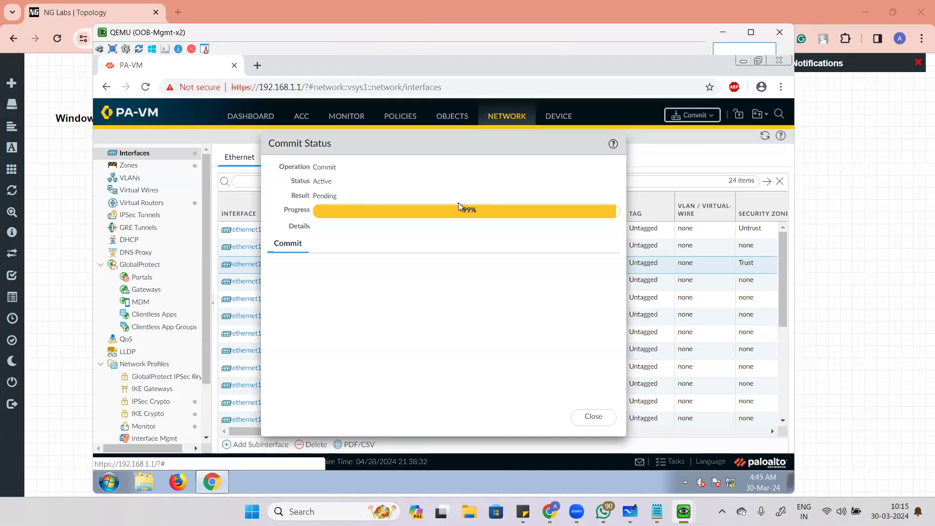
click(600, 423)
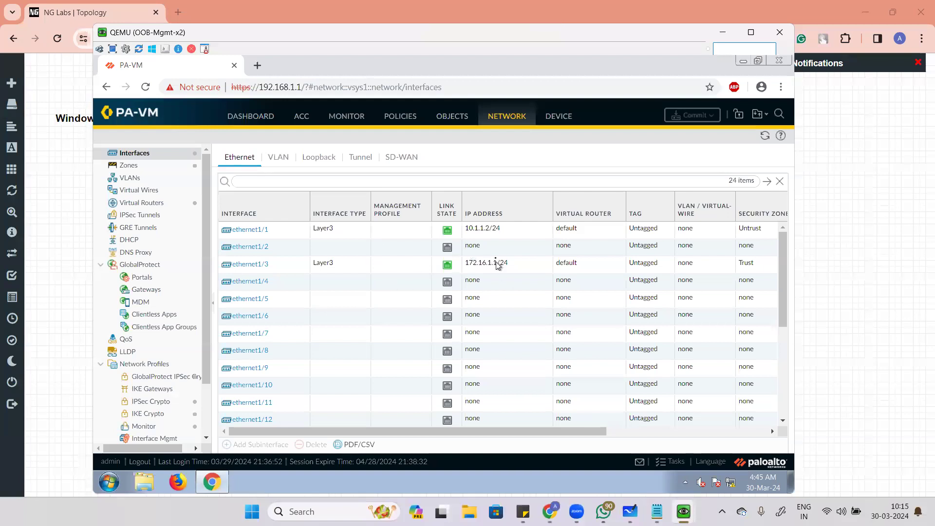
Step: Review the default security policy rules with their hit counts, check the traffic log, and return to the security rules
click(399, 115)
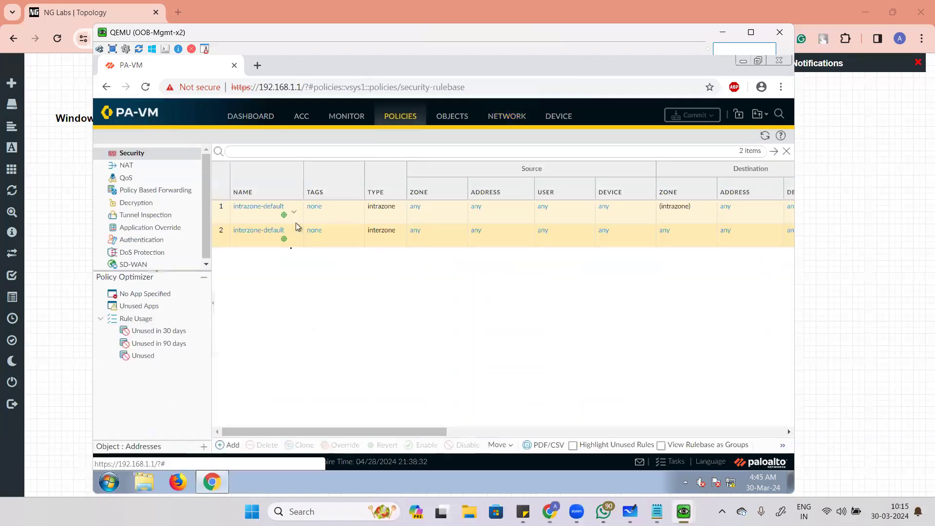
drag(324, 435, 737, 429)
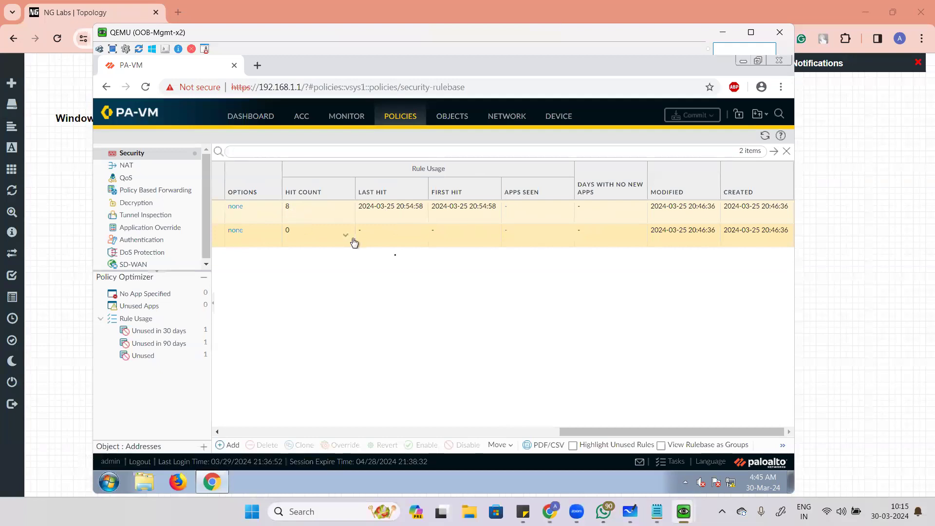
drag(654, 432, 234, 380)
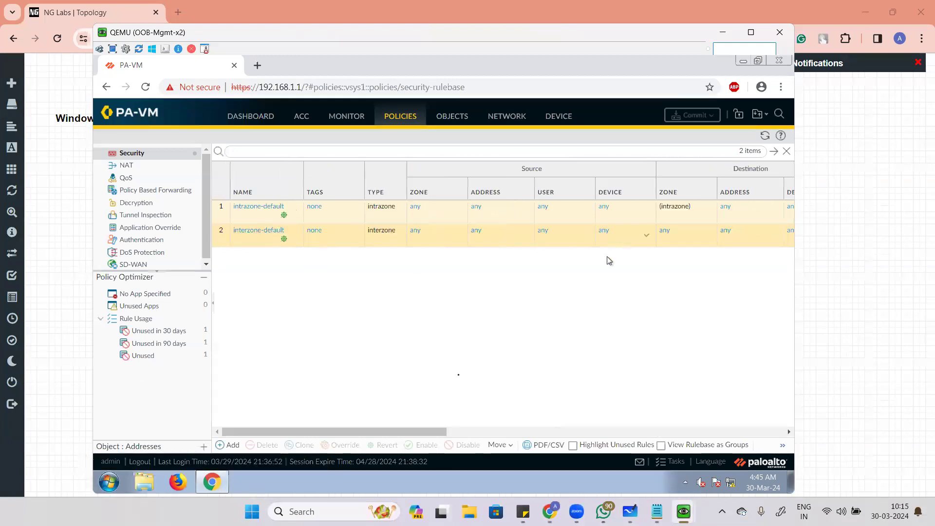
click(355, 128)
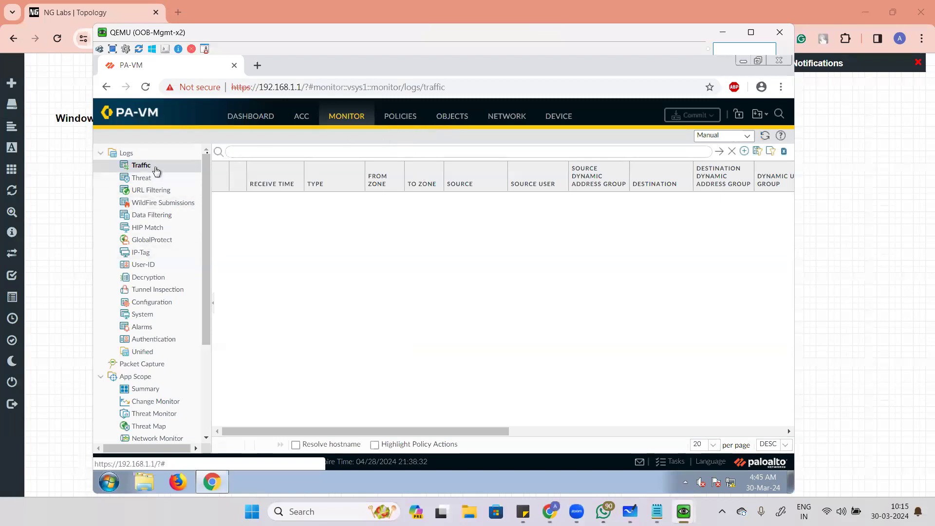
click(415, 118)
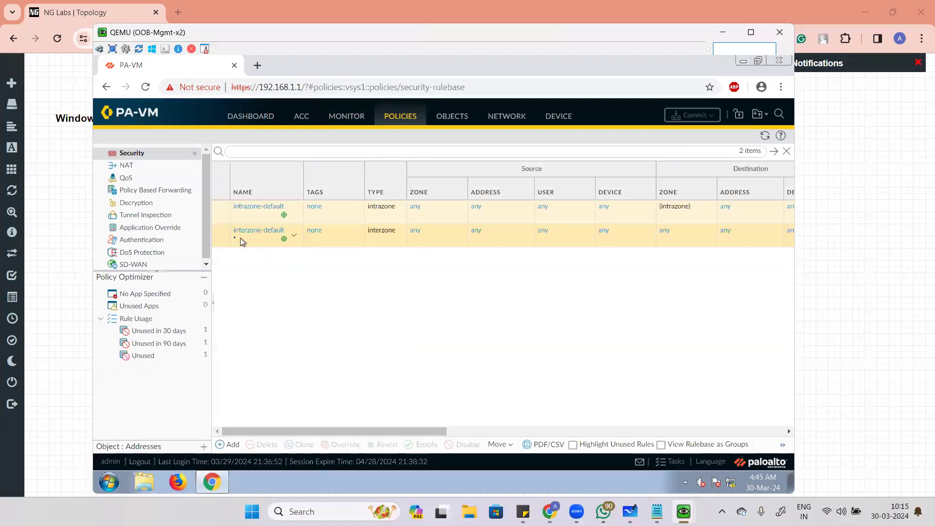
Step: Examine the interzone-default and intrazone-default rules, view the predefined intrazone-default rule's general settings, and close them unchanged
click(246, 239)
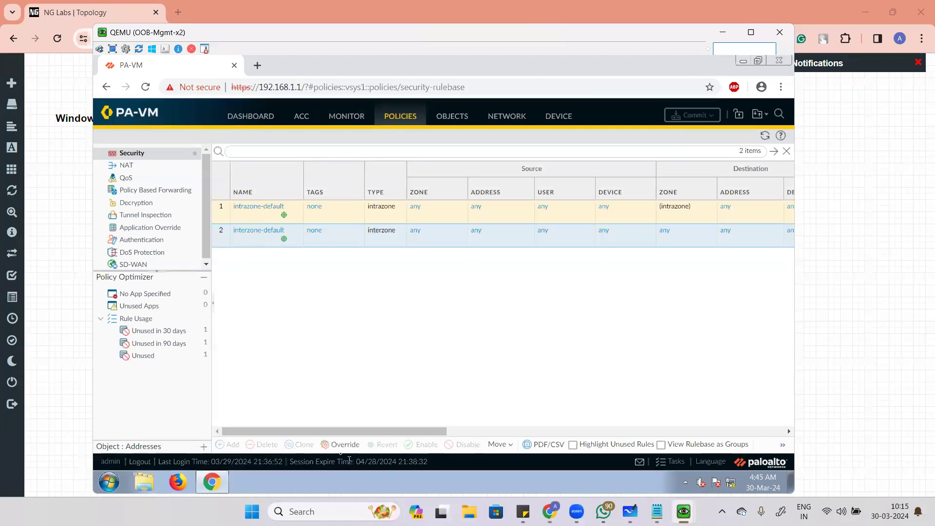
mouse_move(342, 433)
mouse_down()
mouse_move(680, 432)
mouse_move(342, 432)
mouse_up()
click(345, 217)
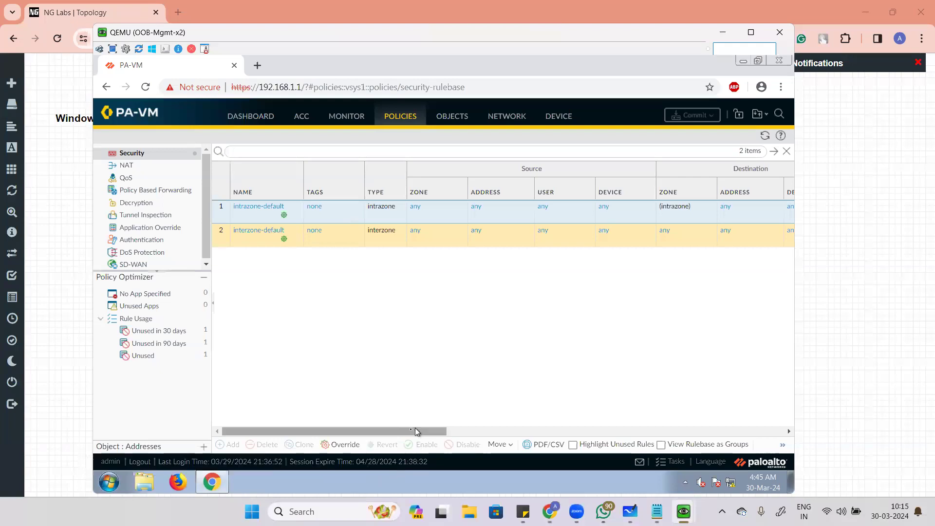
drag(405, 433, 407, 433)
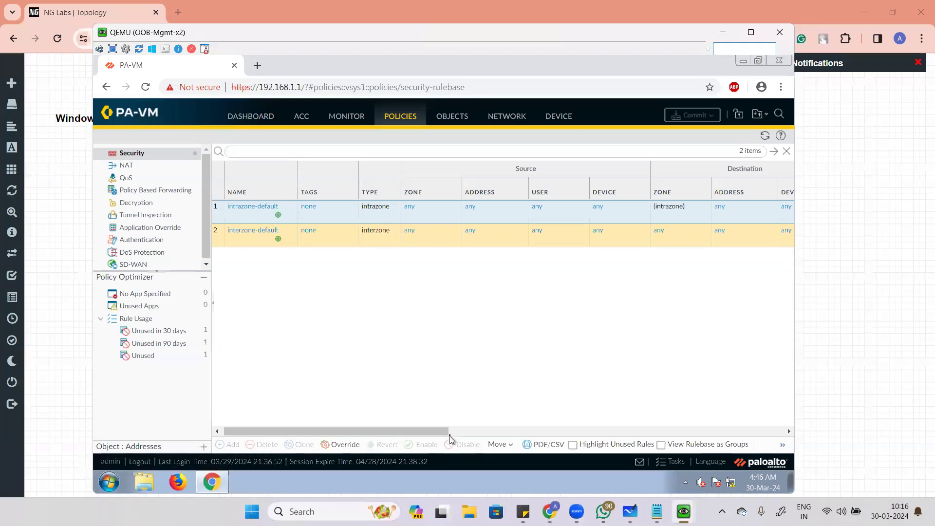
drag(437, 432, 313, 375)
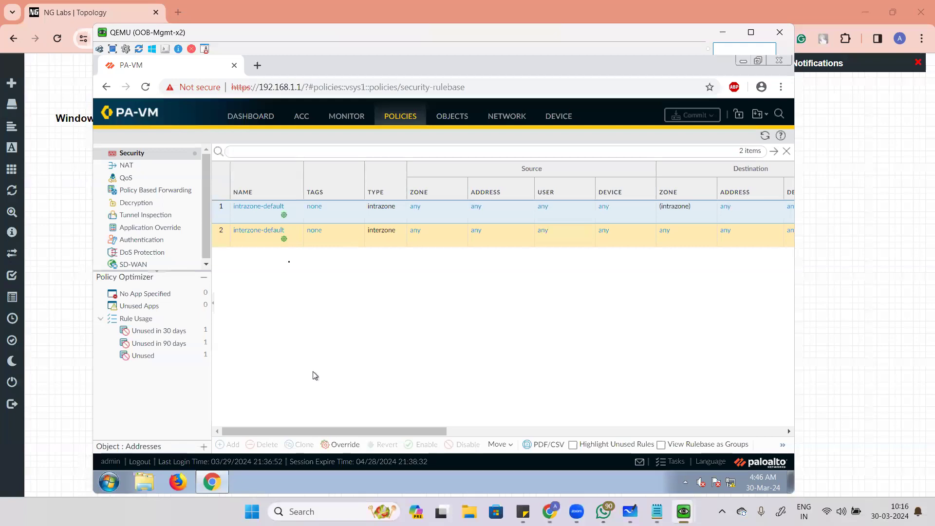
click(257, 207)
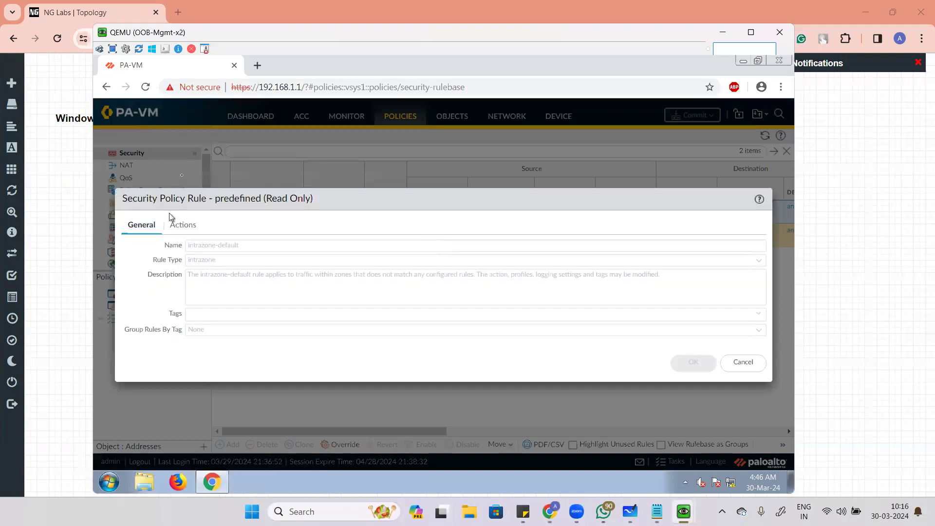
click(752, 362)
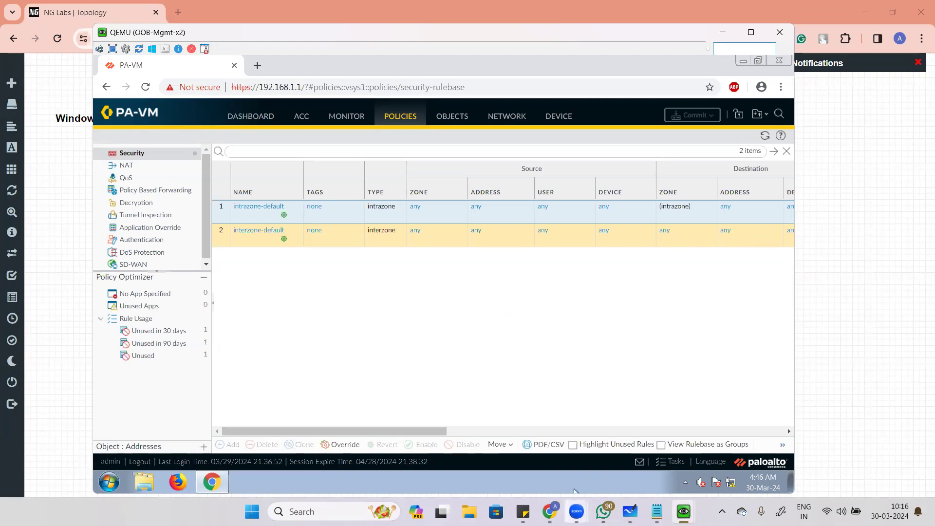
Step: Switch to the Win2 virtual machine and close both Network Connections windows
mouse_move(683, 510)
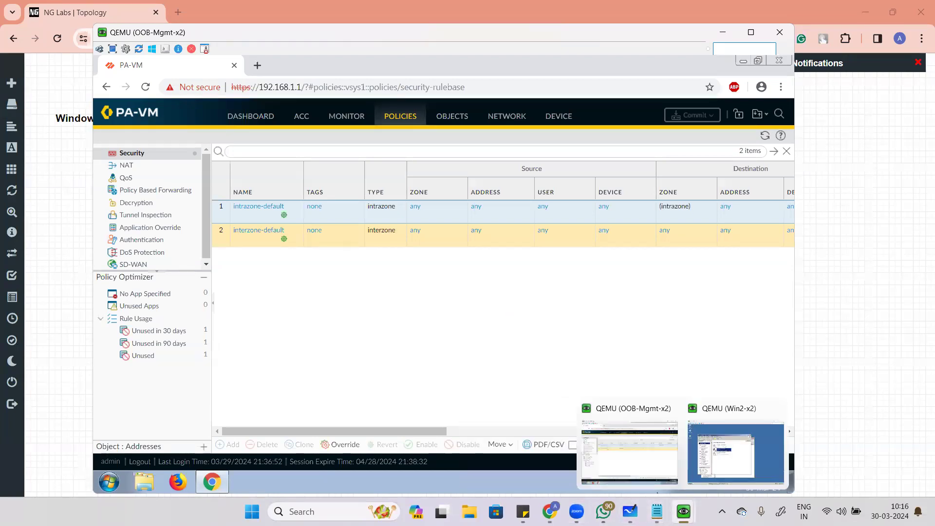
click(723, 422)
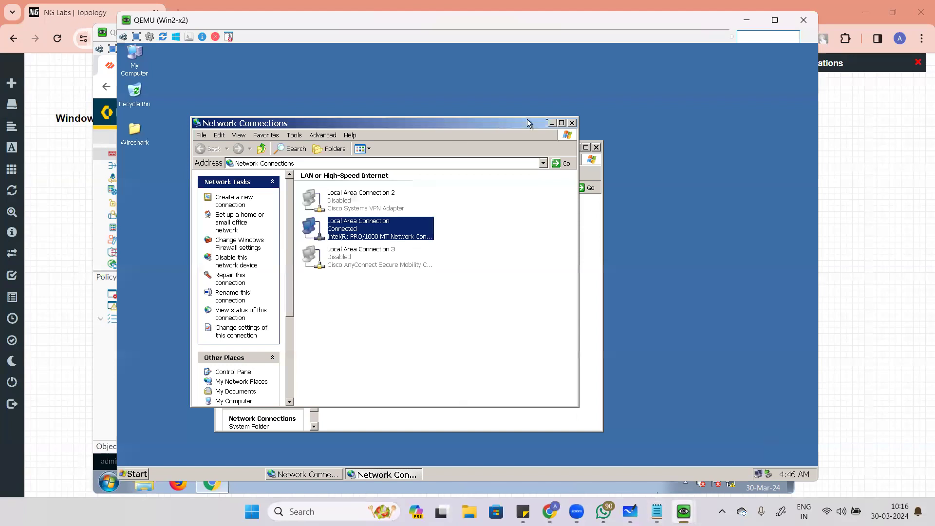
click(572, 123)
click(596, 147)
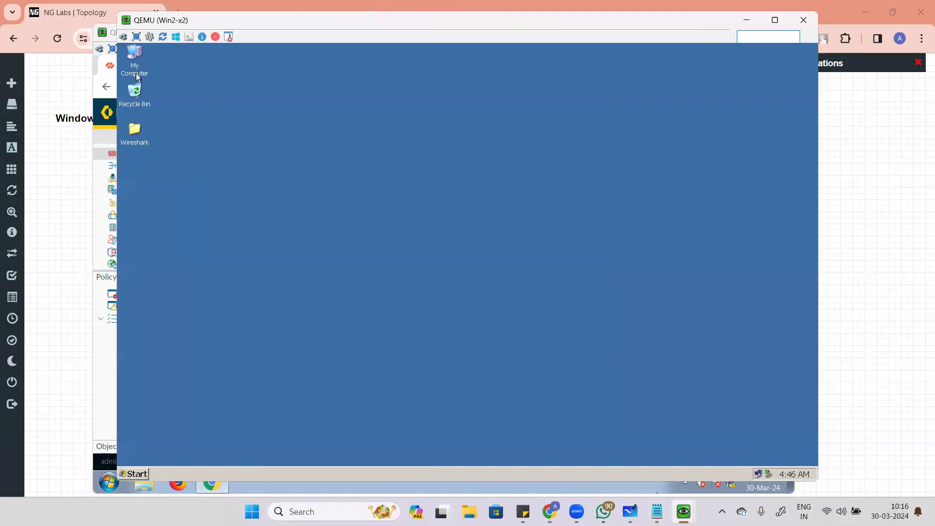
Step: Open a command prompt on Win2 by running cmd
click(134, 473)
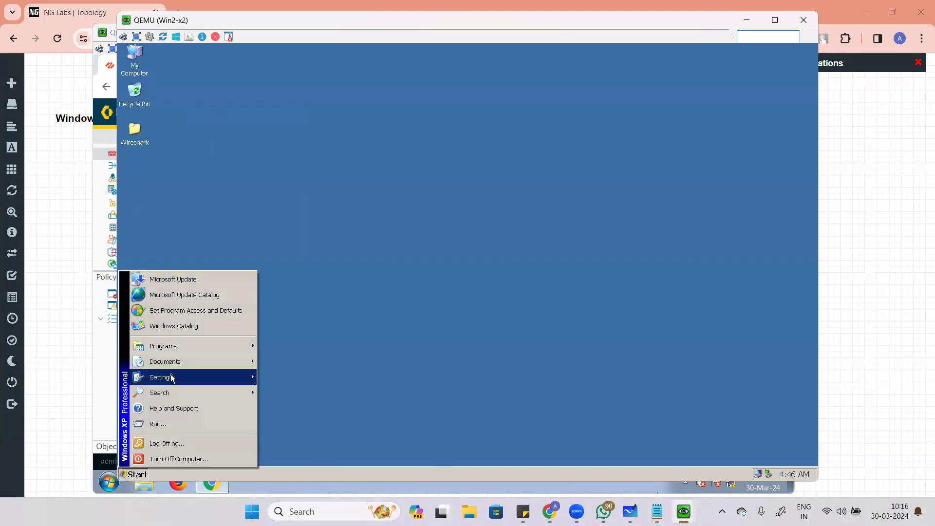
mouse_move(188, 351)
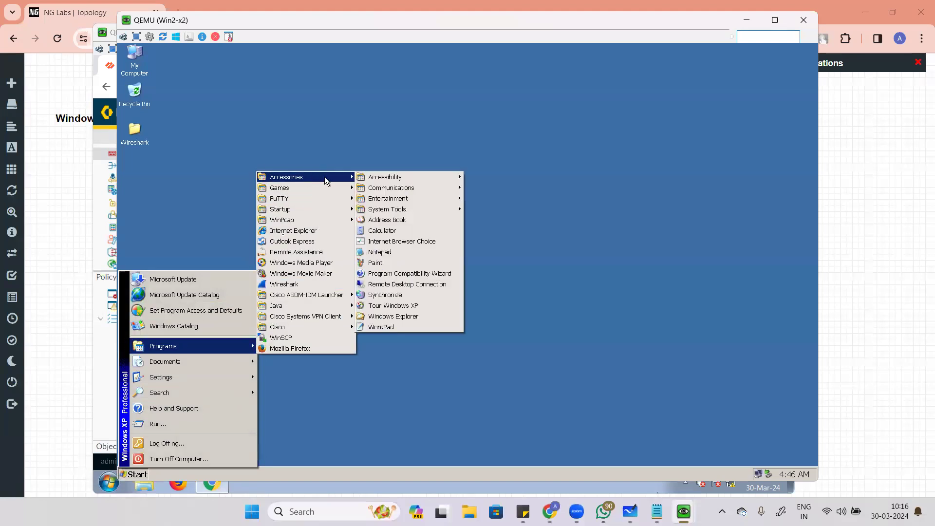
click(199, 424)
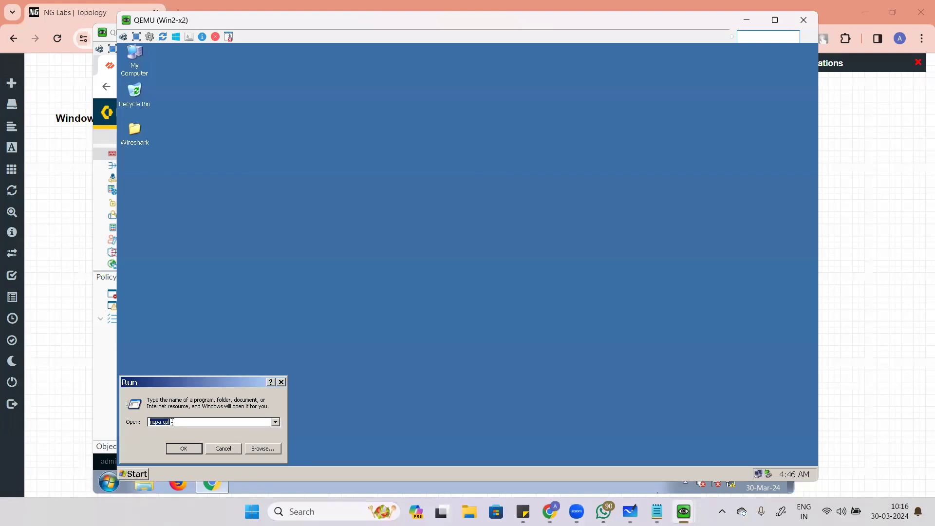
text(cmd)
key(Return)
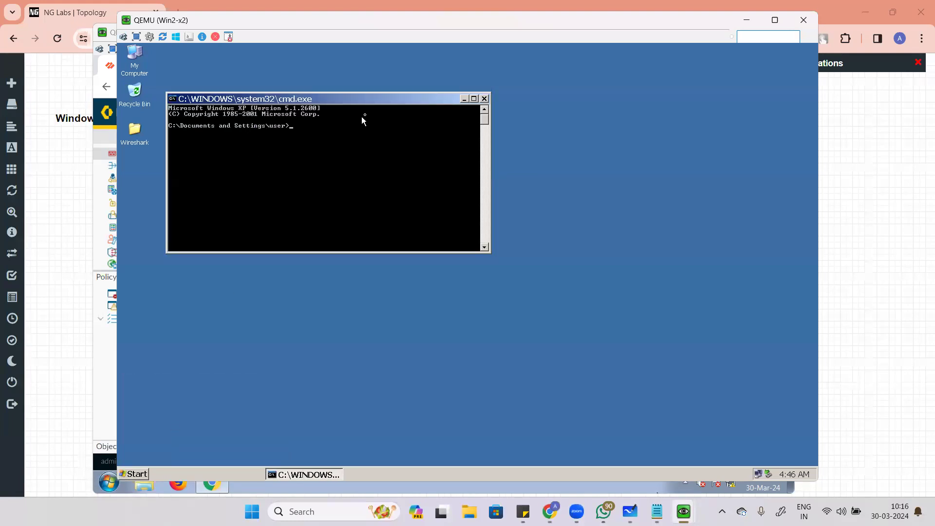
Step: Ping 8.8.8.8 from the Win2 command prompt and switch back to the firewall on the OOB-Mgmt machine
drag(377, 101, 426, 191)
text(ping)
text(.8.8.8)
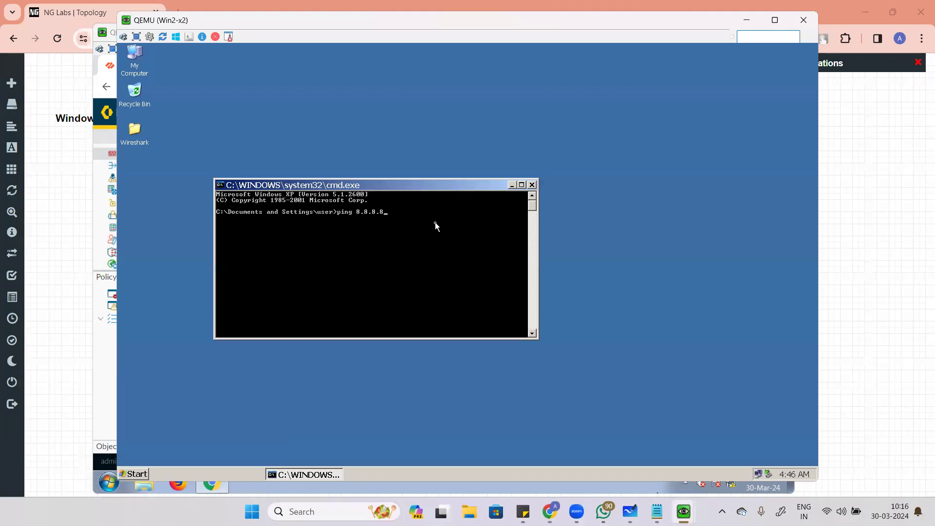
key(Return)
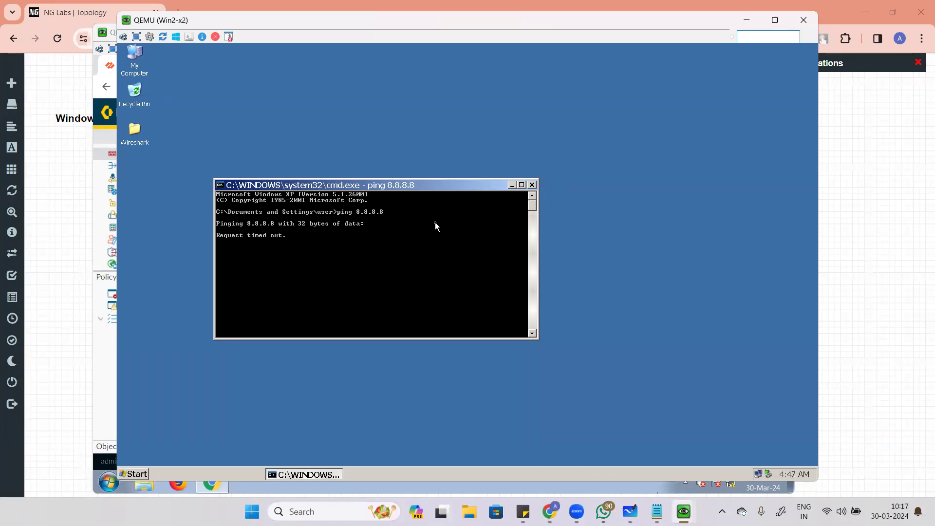
mouse_move(683, 511)
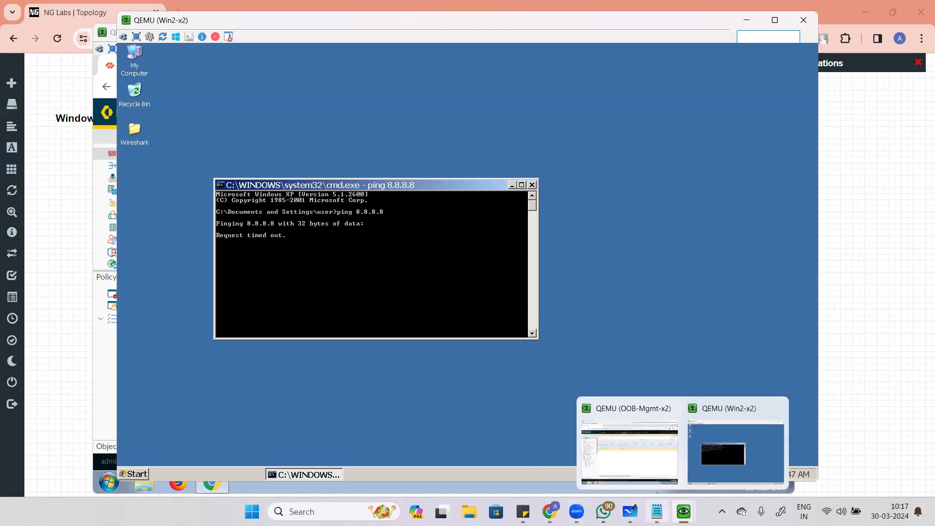
click(641, 479)
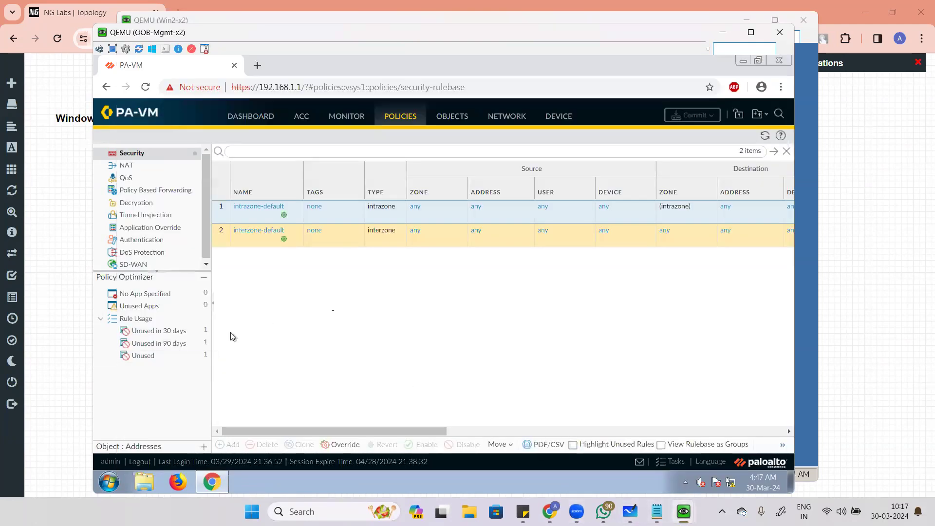
Step: Refresh the security rules' usage data, view their hit counts, and check all tasks in the Task Manager
drag(352, 430, 629, 432)
click(765, 137)
click(765, 137)
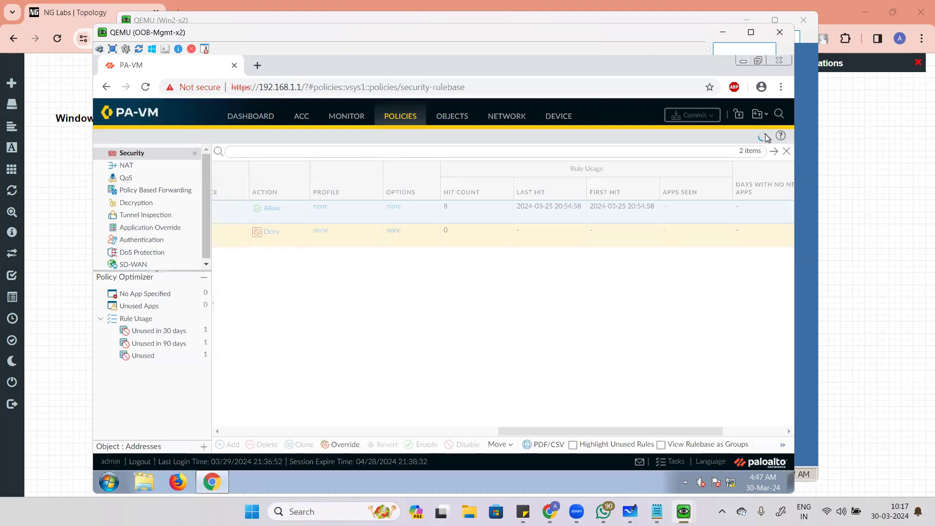
click(700, 124)
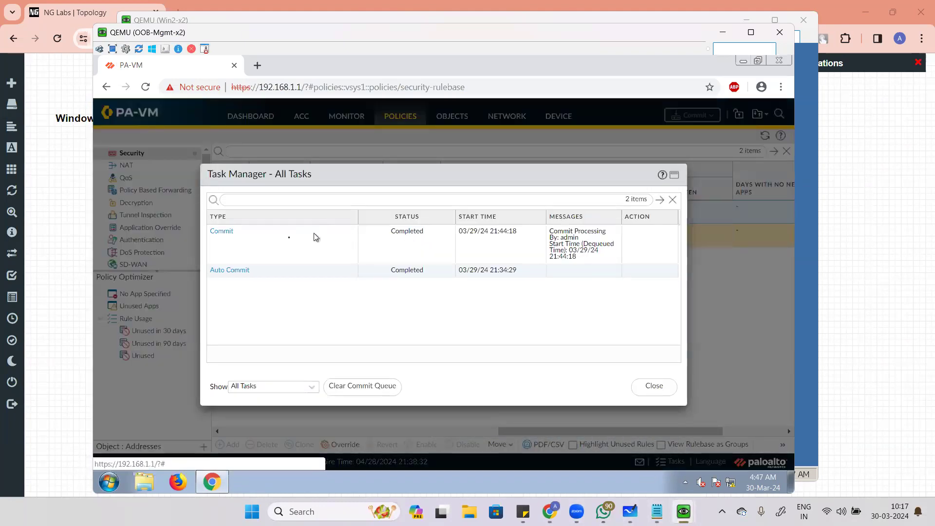
click(664, 392)
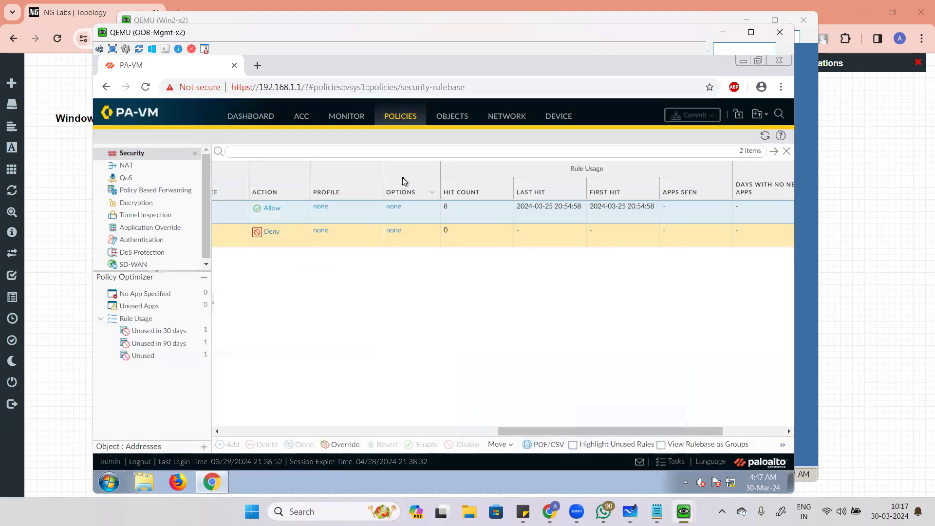
Step: Review the Ethernet interfaces' addresses and zones, then return to the security rules and refresh their hit counts
click(507, 116)
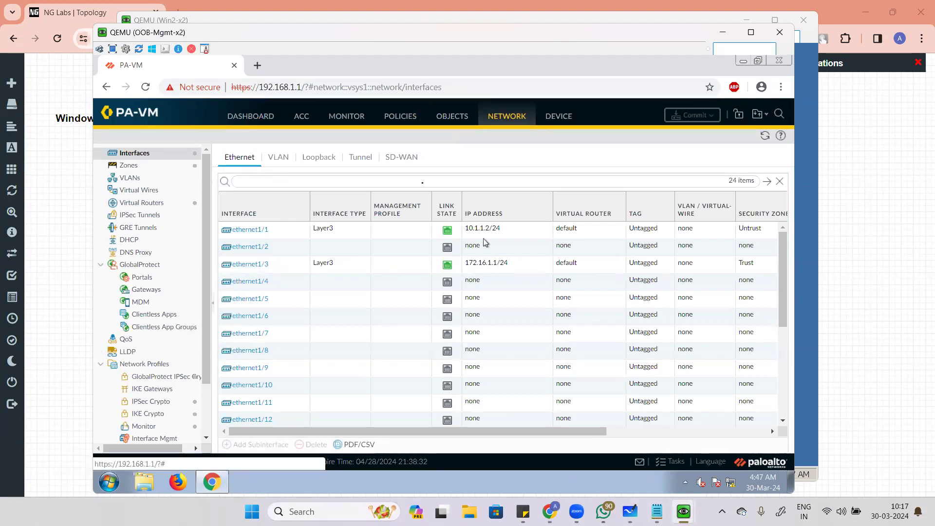
click(400, 115)
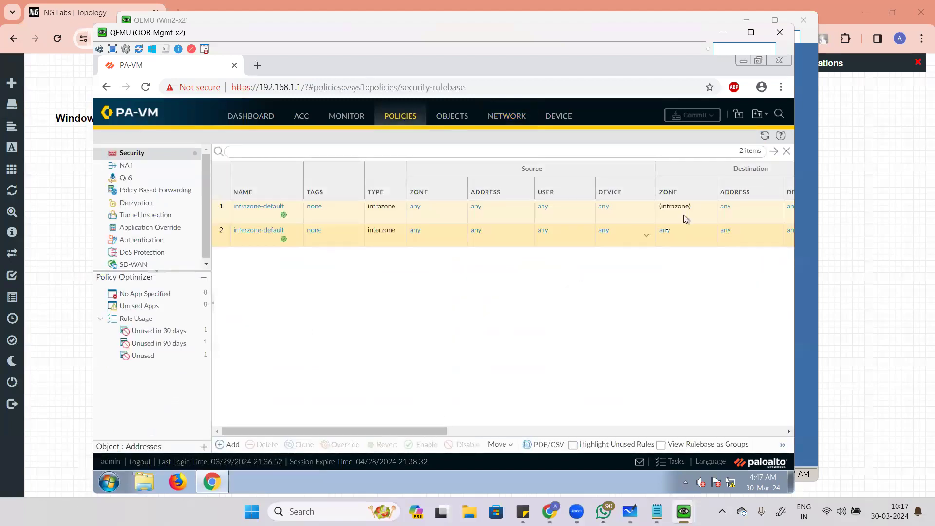
drag(439, 431, 674, 428)
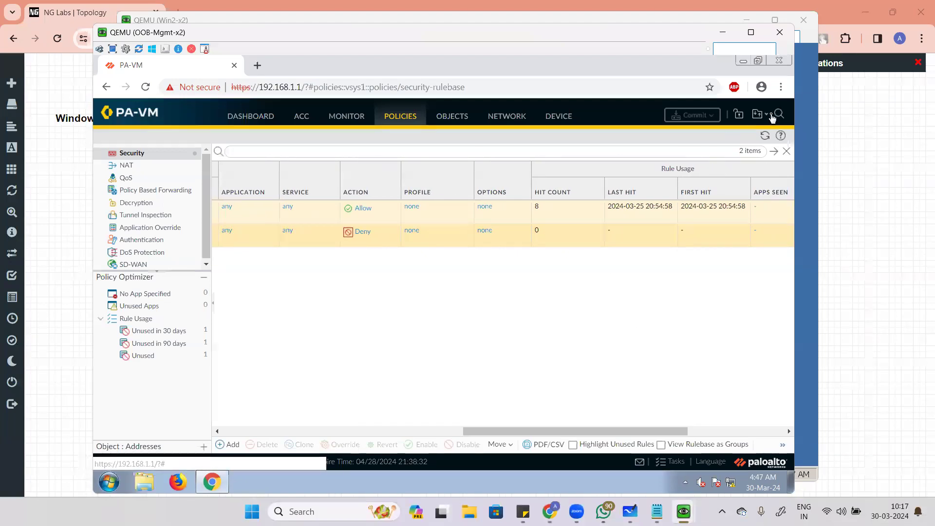
click(763, 136)
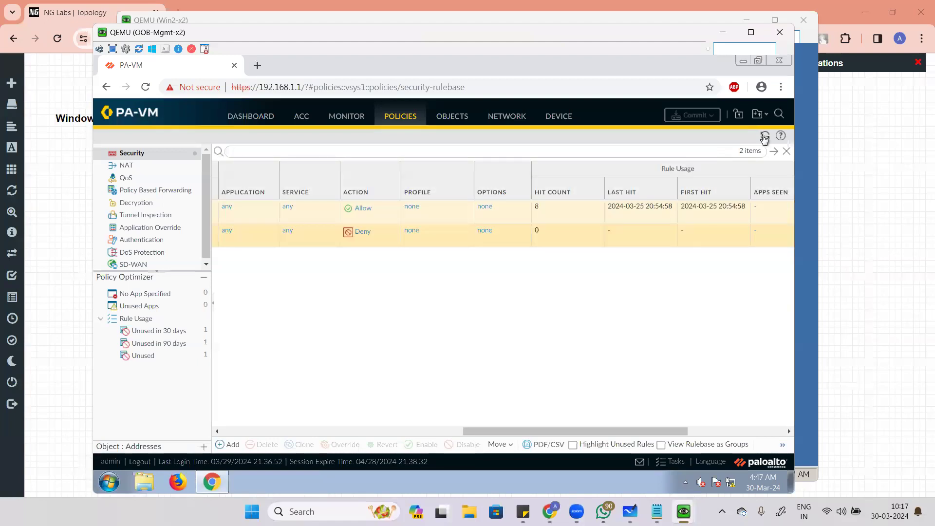
click(764, 138)
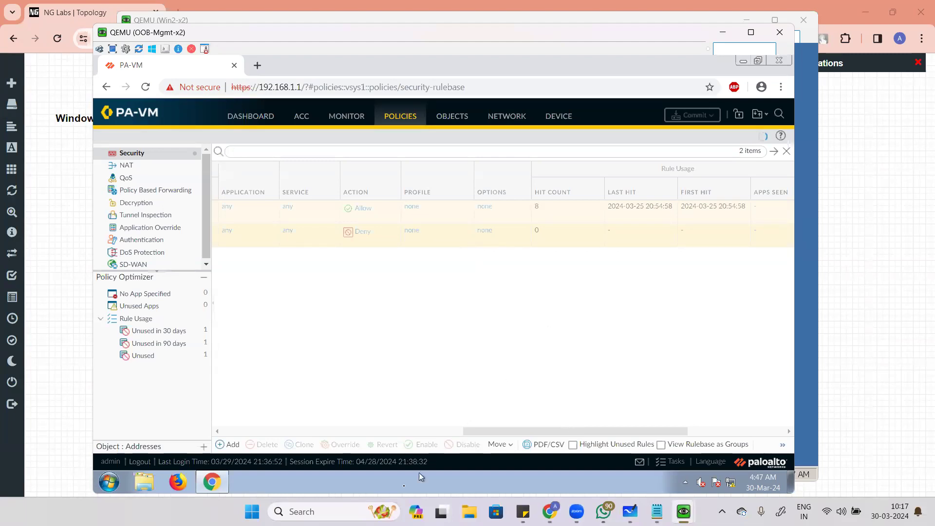
Step: Switch to the Win2 virtual machine and start a continuous ping to 8.8.8.8 with the -t option
mouse_move(684, 511)
click(708, 455)
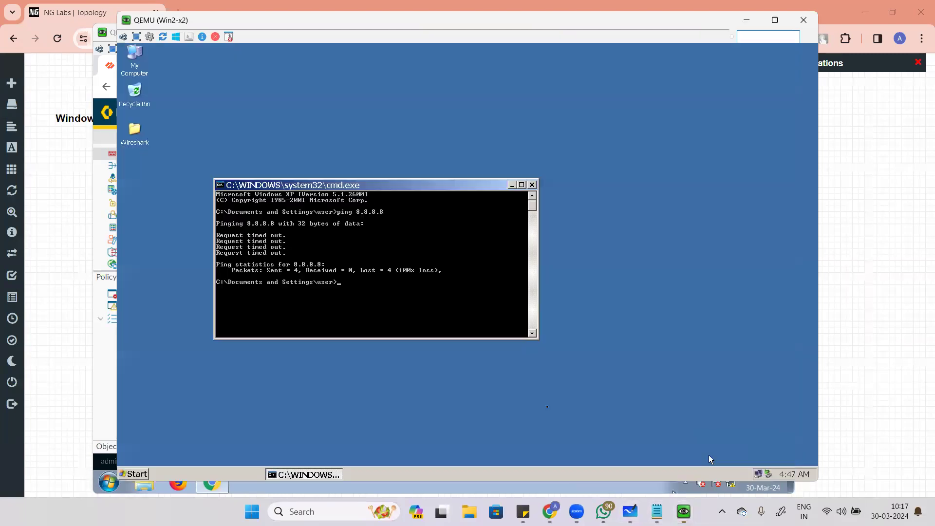
key(Up)
text(-t)
key(Return)
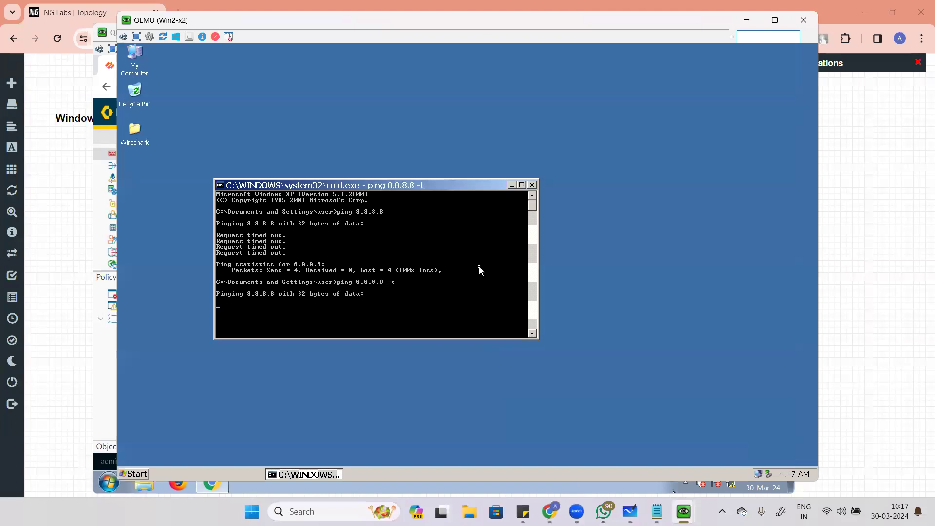
Step: Switch back to the OOB-Mgmt machine, refresh the security rules, and examine the interzone-default rule's hit count, hit times and action
mouse_move(549, 511)
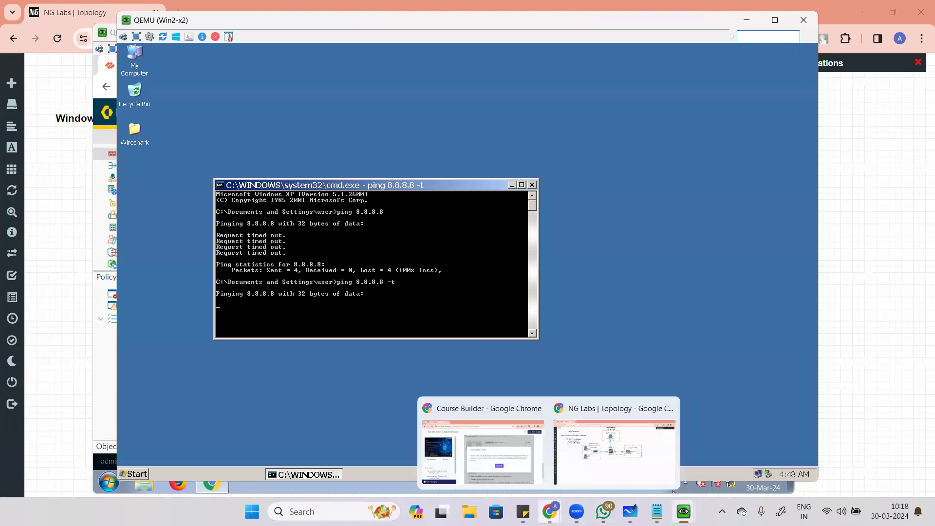
mouse_move(683, 511)
click(626, 460)
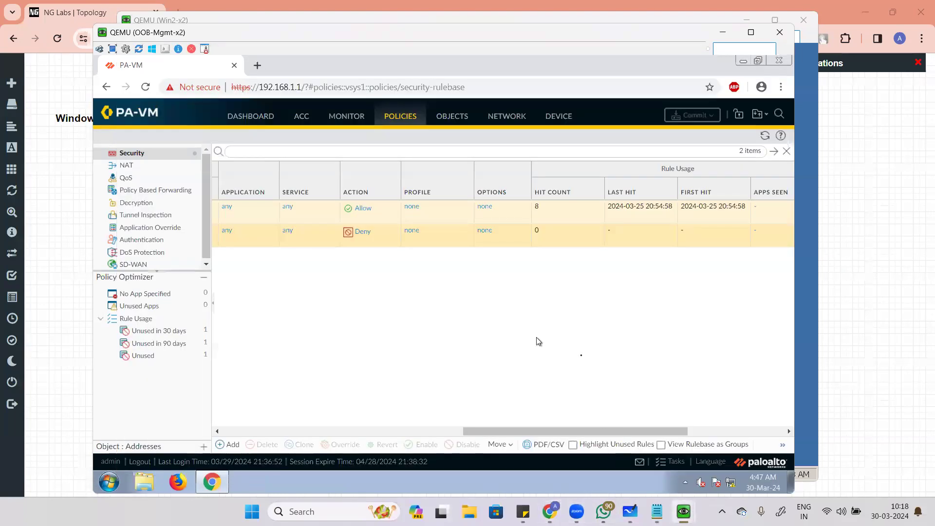
click(764, 135)
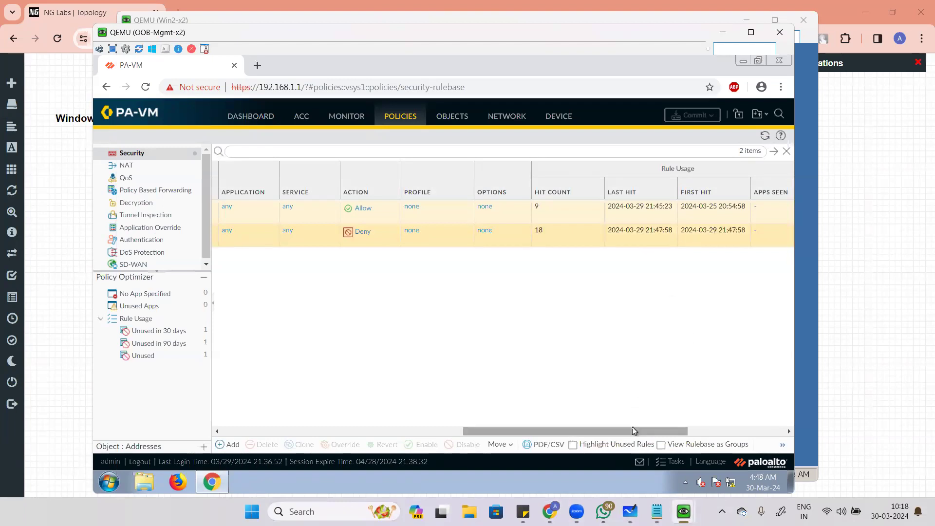
click(550, 236)
scroll(545, 233, right, 5)
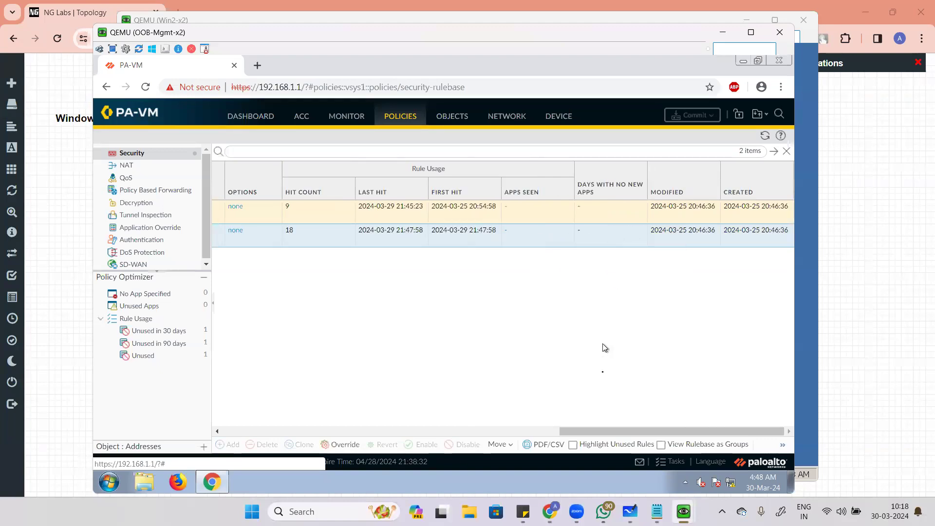
drag(591, 431, 209, 428)
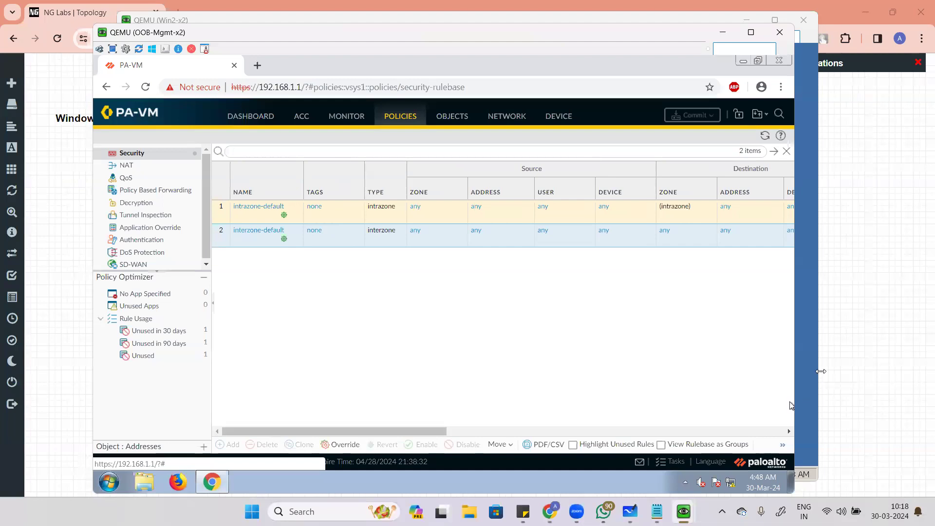
drag(396, 431, 578, 437)
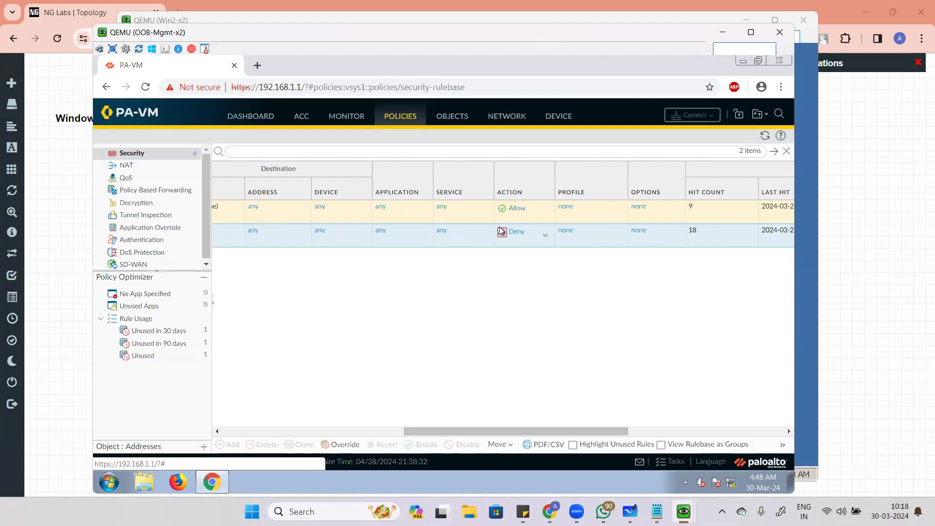
Step: Check the running ping on Win2, then examine the types, actions and predefined origin of both default rules on the firewall
click(806, 341)
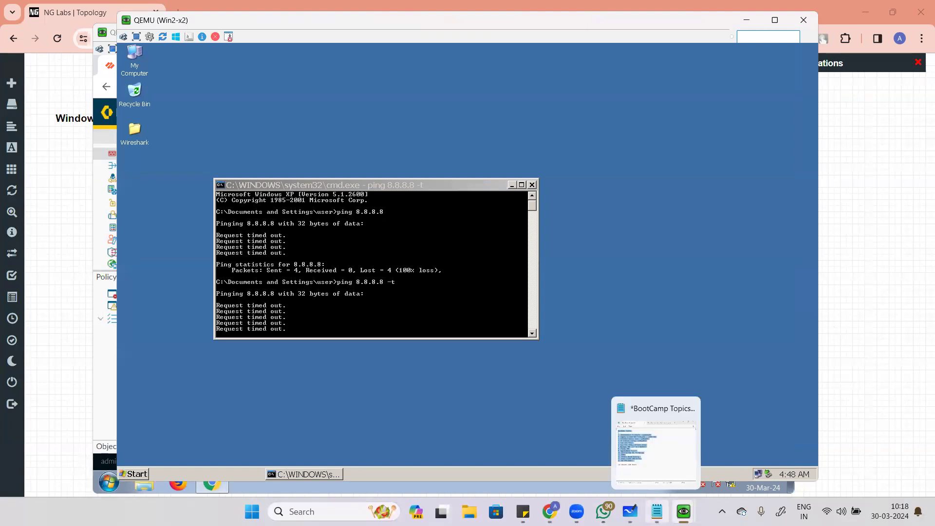
mouse_move(683, 511)
click(653, 456)
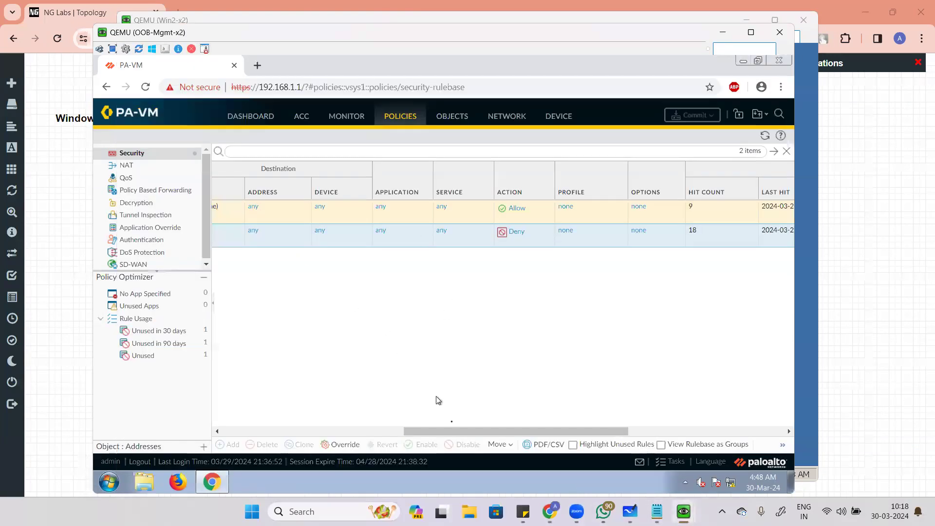
drag(454, 429, 222, 420)
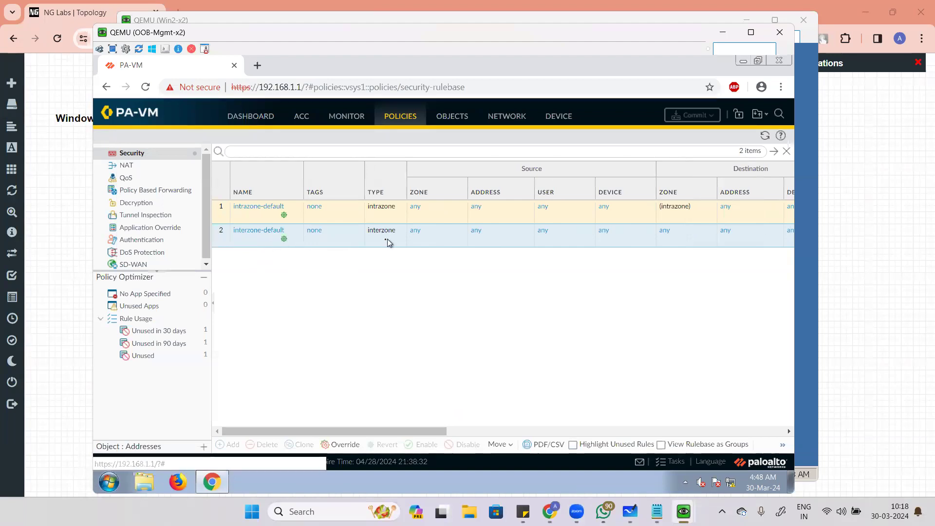
drag(342, 431, 509, 434)
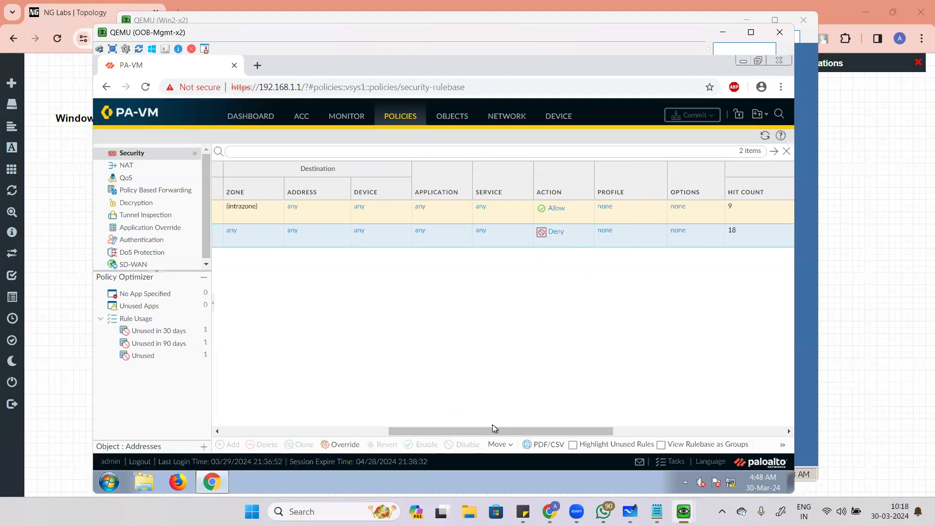
drag(492, 430, 253, 431)
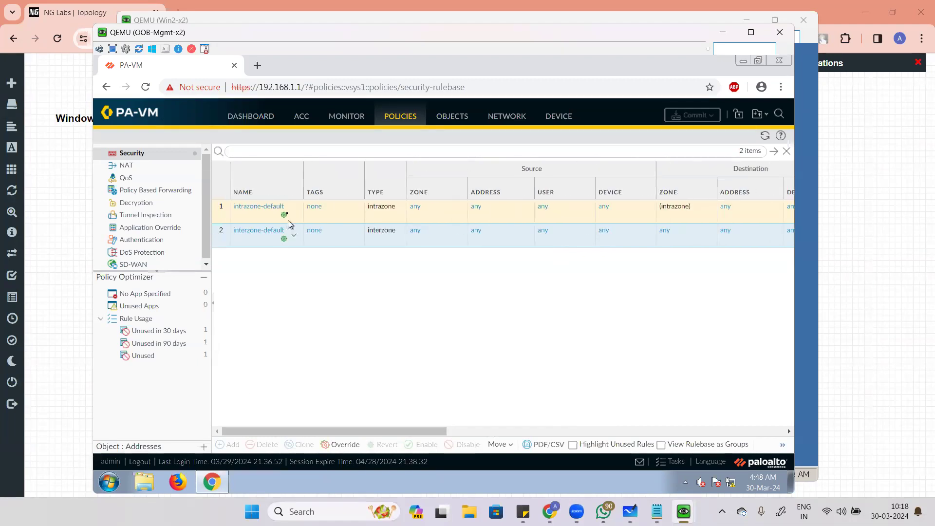
mouse_move(285, 217)
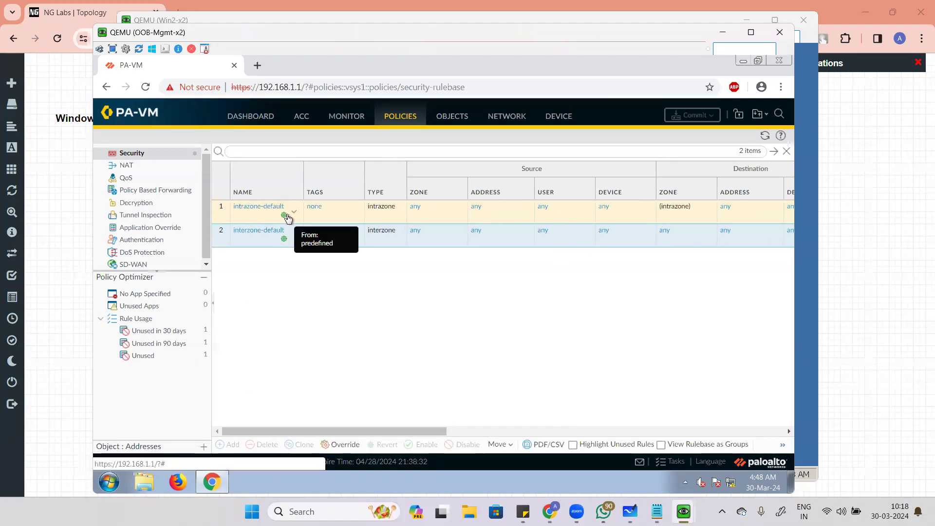
mouse_move(285, 241)
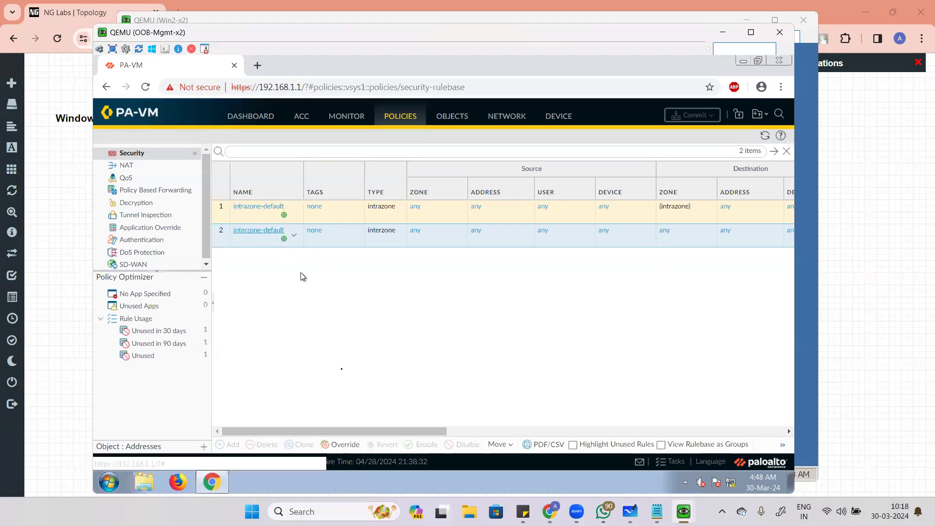
Step: Override the predefined interzone-default rule to enable Log at Session End
drag(350, 431, 327, 414)
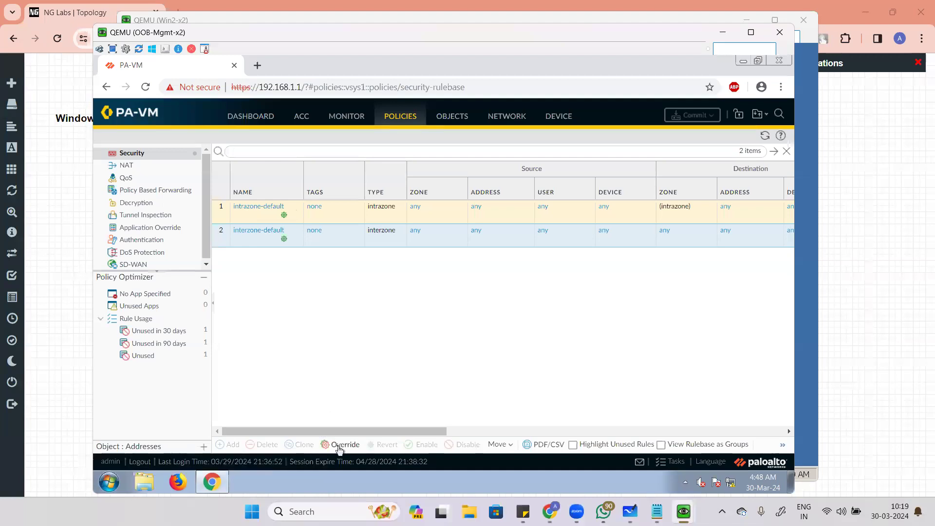
click(347, 241)
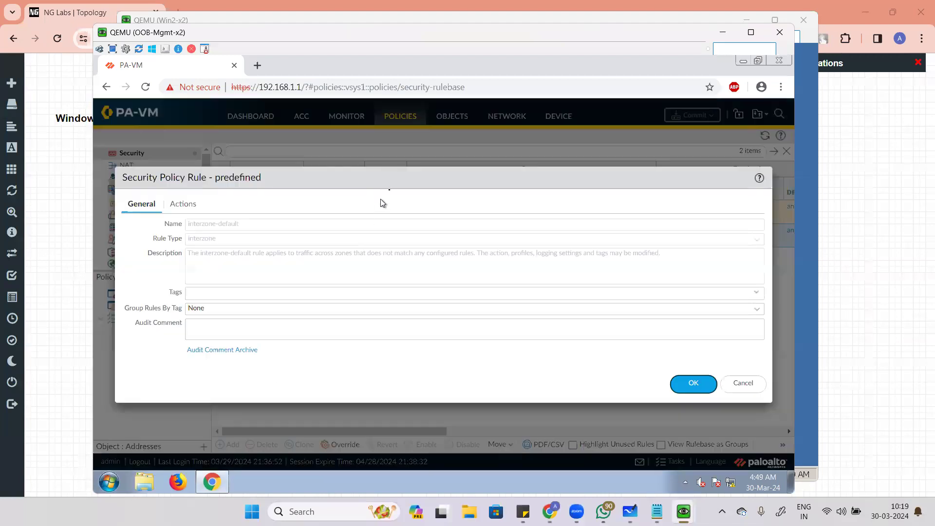
click(197, 208)
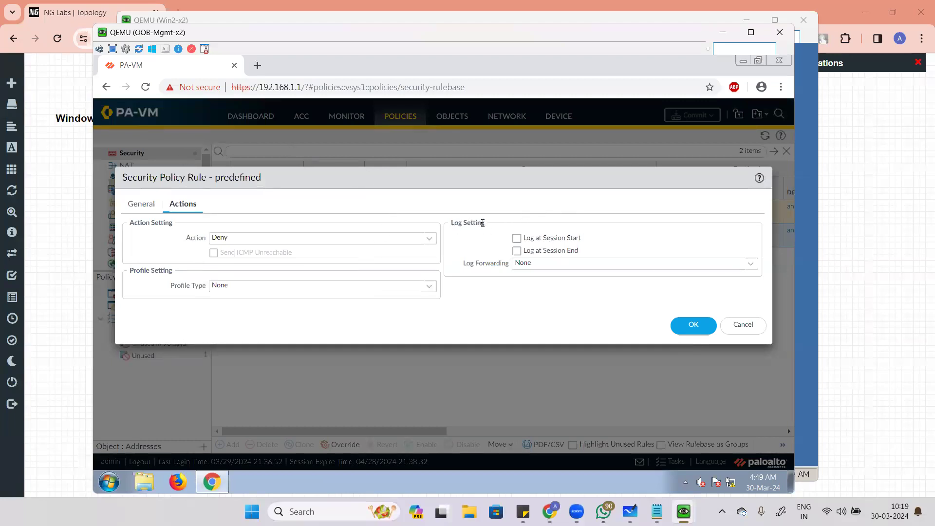
click(516, 252)
click(689, 331)
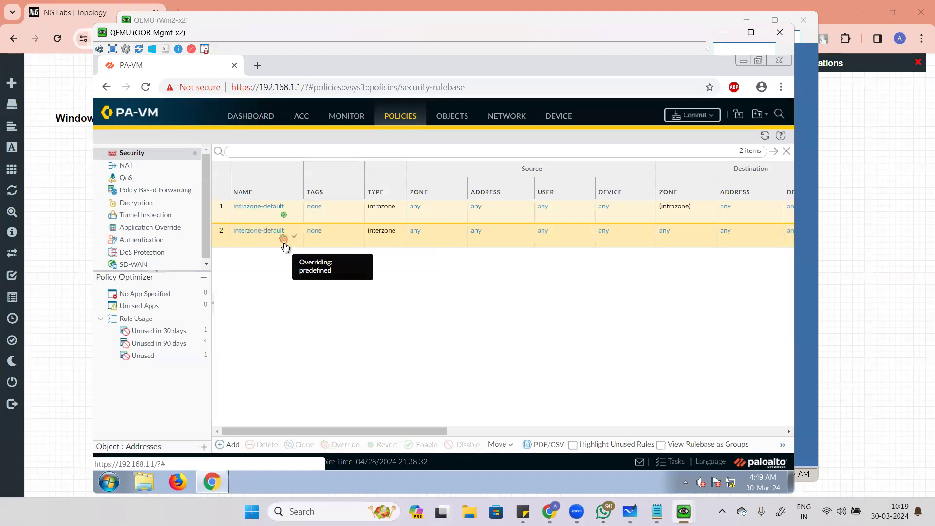
Step: Override the predefined intrazone-default rule to enable Log at Session End
click(248, 217)
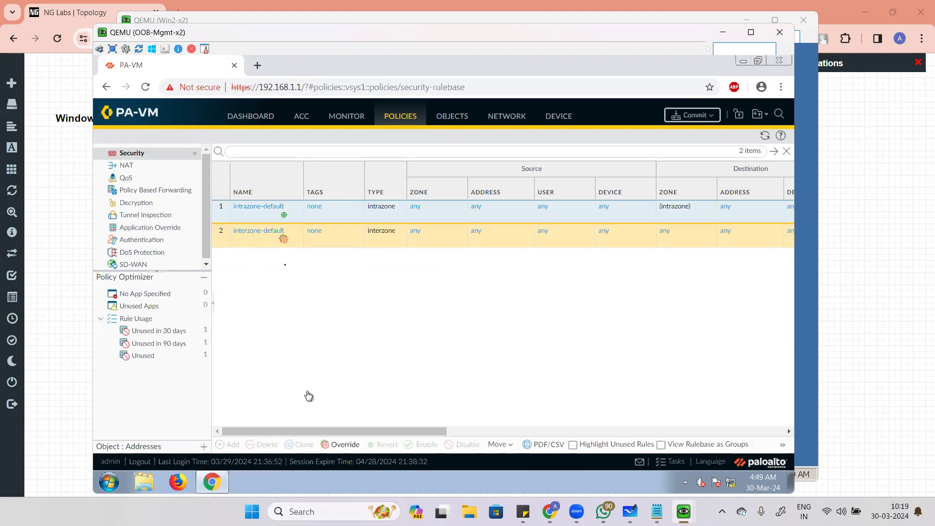
click(241, 207)
click(179, 204)
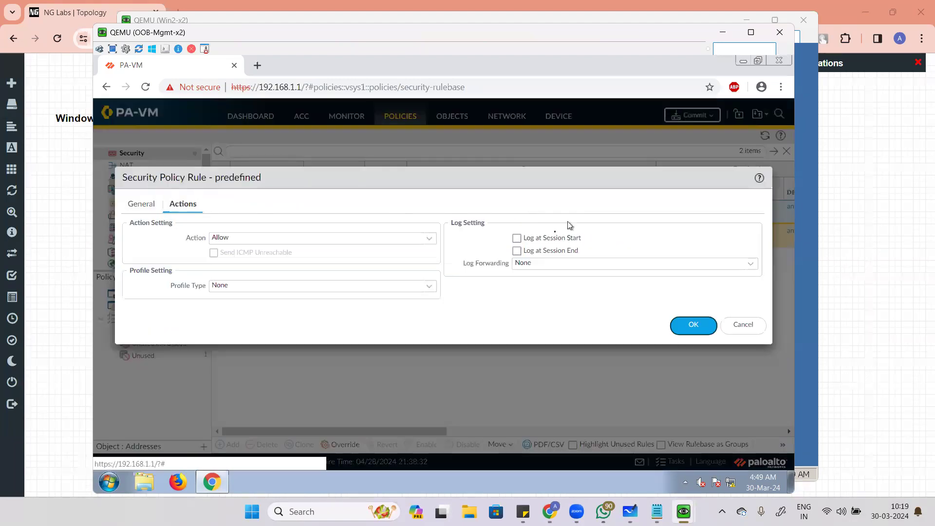
click(516, 251)
click(688, 326)
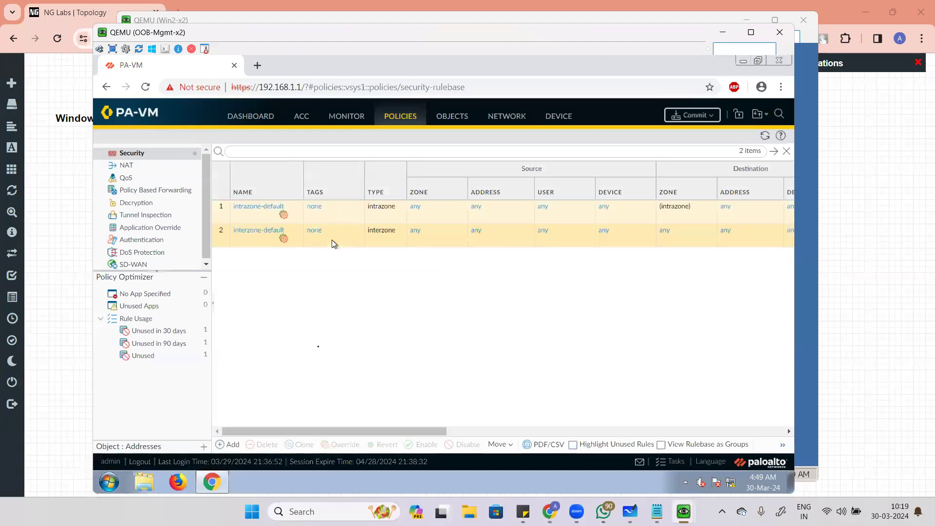
Step: Review the interzone-default rule's log settings and available action options, and close the rule unchanged
mouse_move(402, 435)
mouse_down()
mouse_move(731, 441)
mouse_move(410, 433)
mouse_up()
click(259, 232)
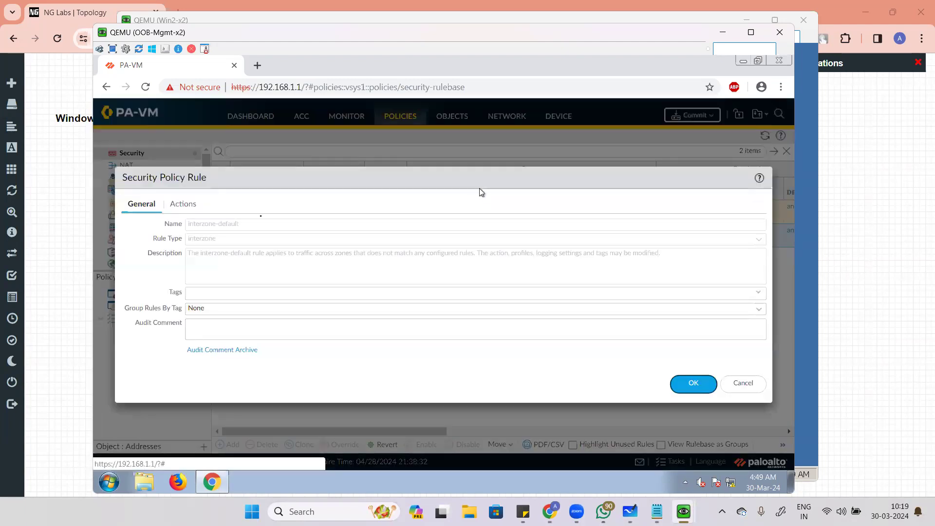
click(184, 205)
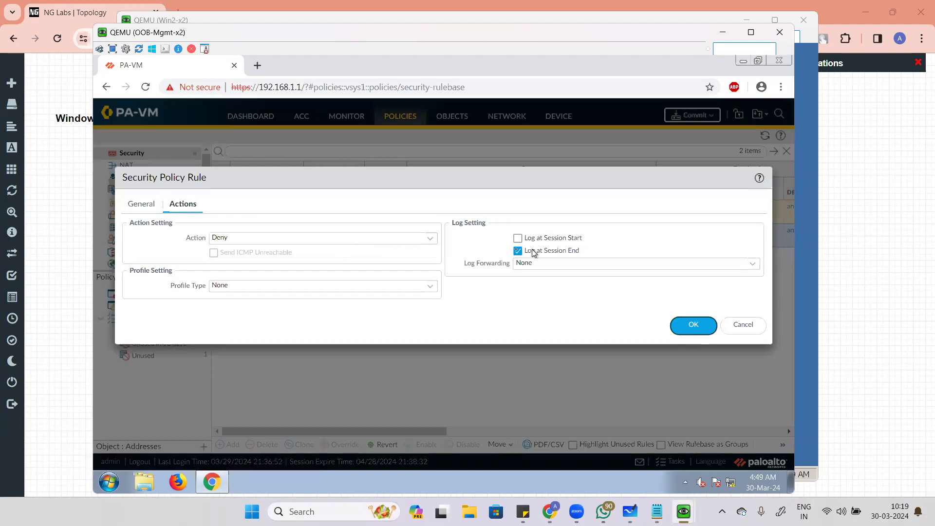
click(430, 240)
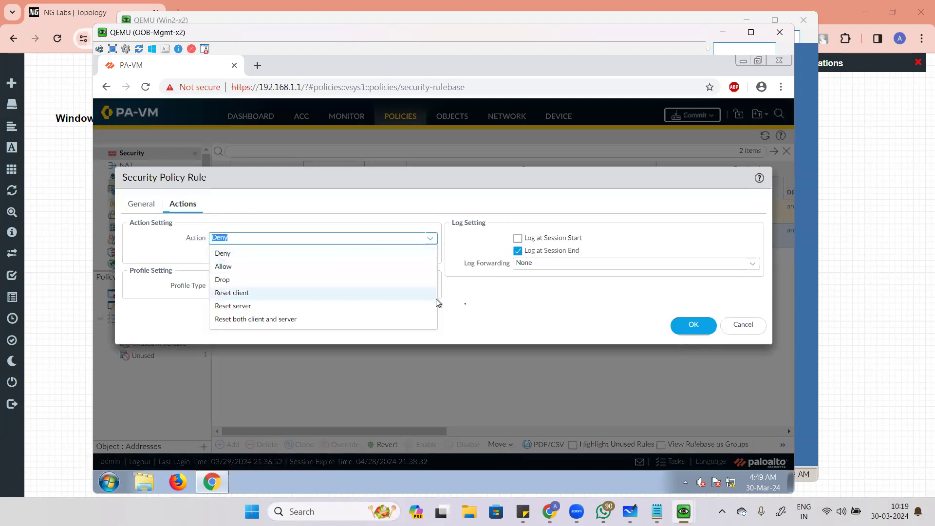
click(580, 324)
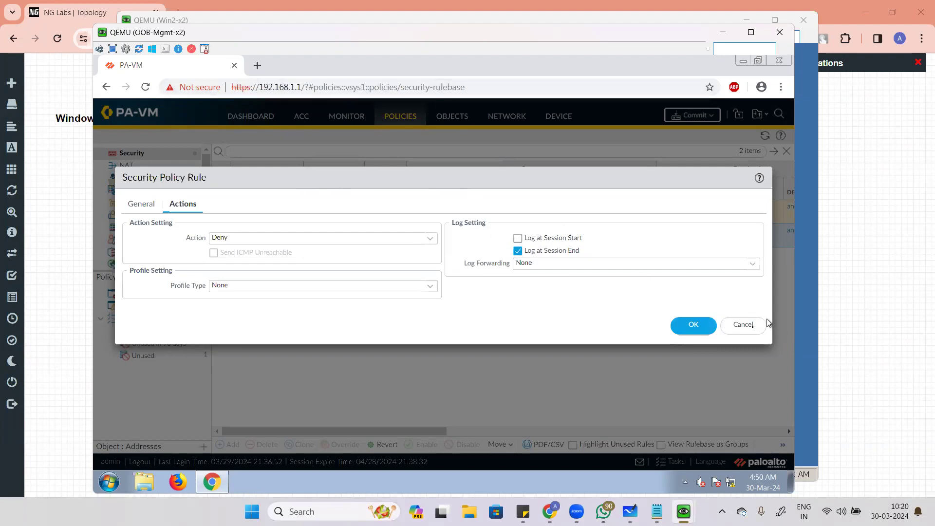
click(745, 325)
Step: Commit the default-rule overrides to the firewall
click(703, 116)
click(550, 417)
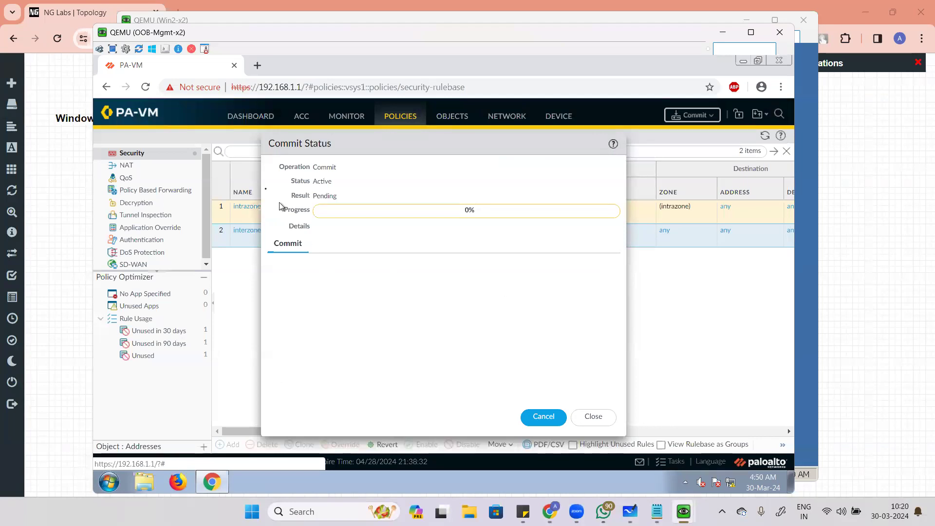
Step: Dismiss the commit status window, switch to the Win2 machine and restart its continuous ping to 8.8.8.8
click(246, 131)
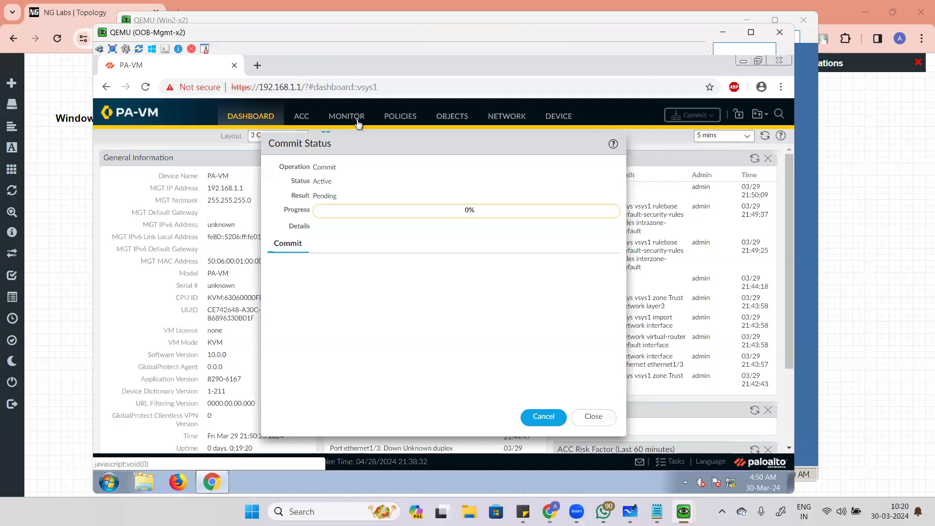
click(603, 421)
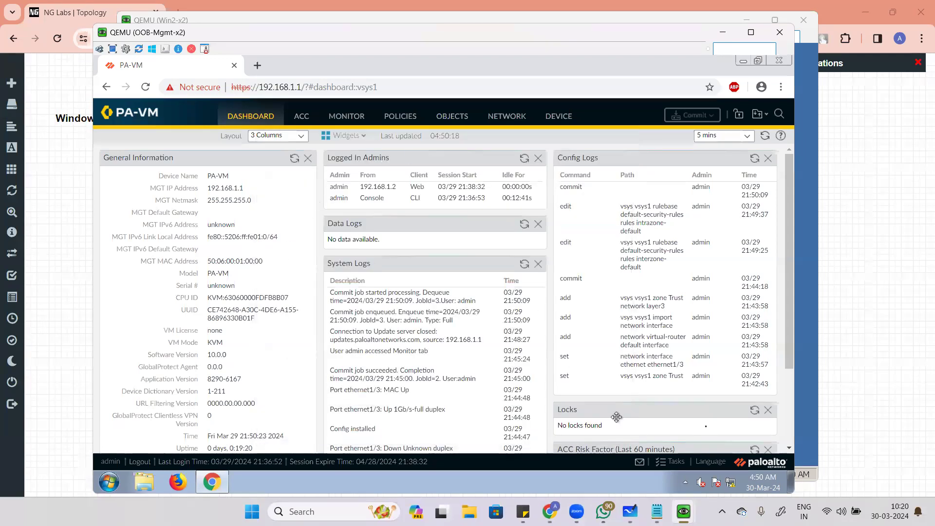
mouse_move(683, 511)
click(721, 459)
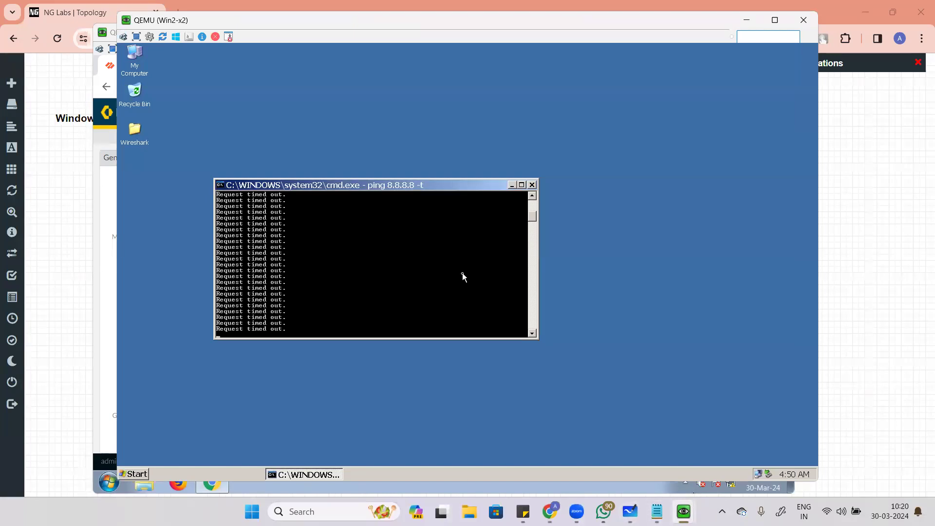
key(ctrl+c)
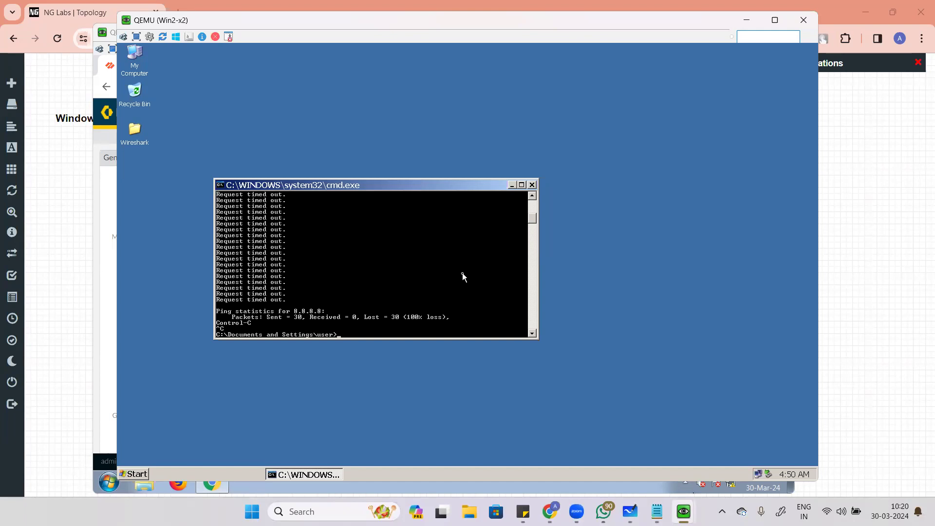
key(Up)
key(Return)
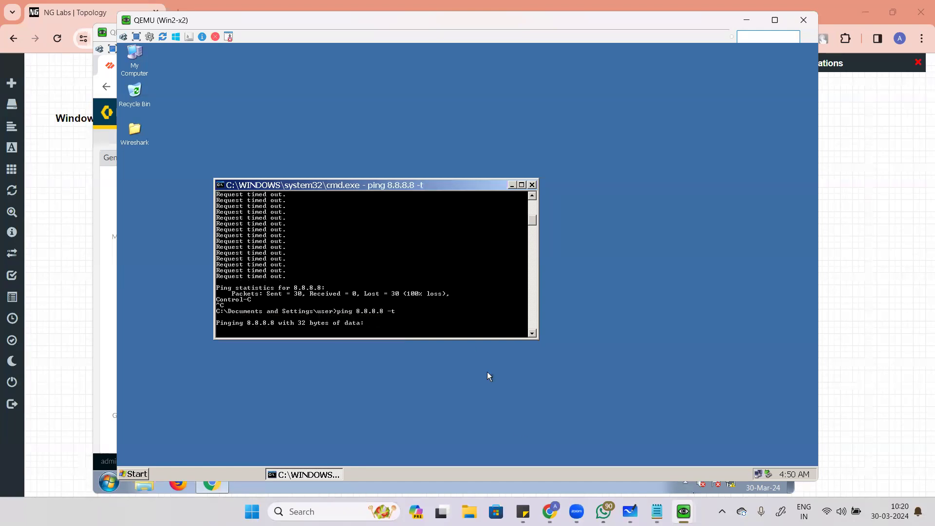
Step: Switch to the OOB-Mgmt machine and refresh the firewall's traffic logs to check for entries from the Win2 ping
mouse_move(550, 511)
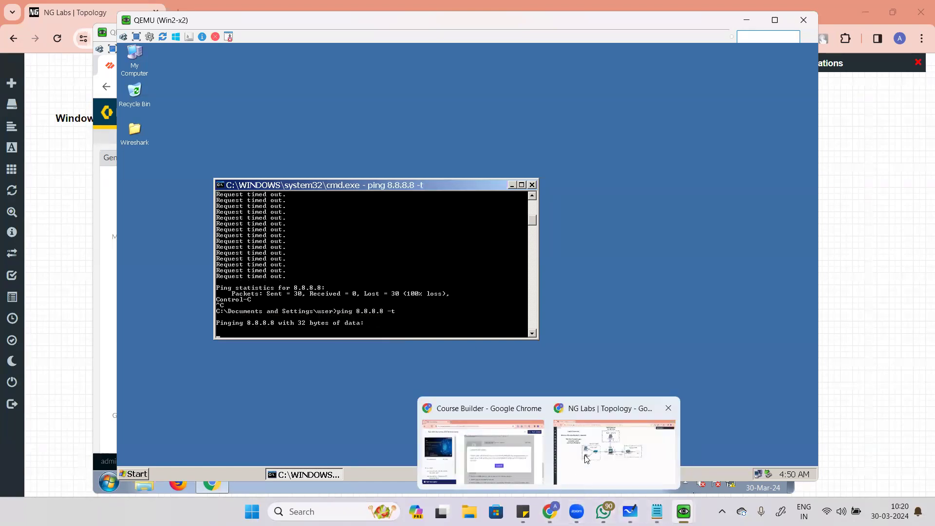
mouse_move(683, 512)
click(628, 450)
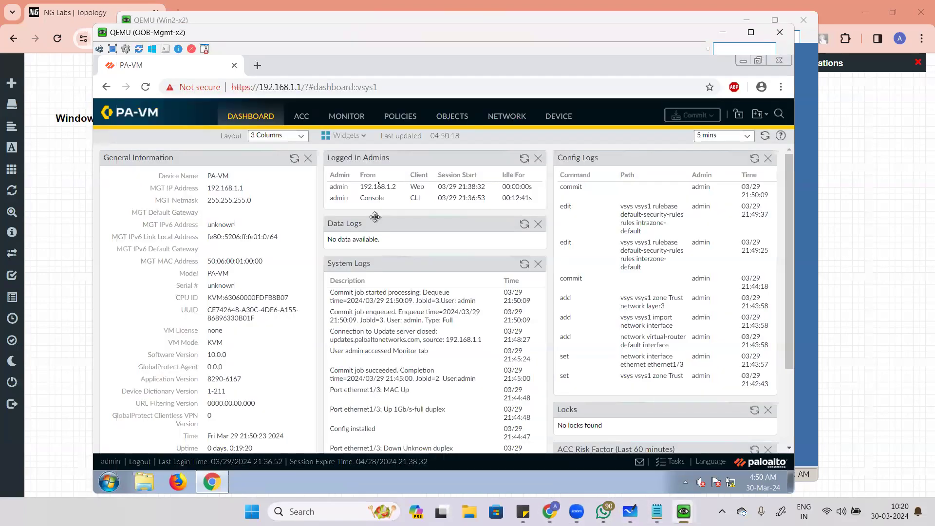
click(354, 117)
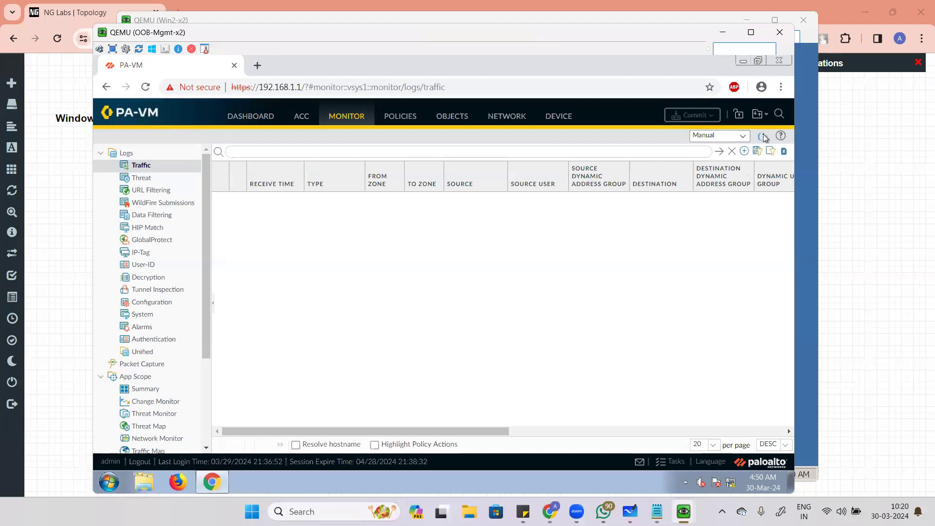
click(765, 138)
Step: Refresh the security rulebase and check the actions and rule usage of the intrazone-default and interzone-default rules
click(407, 117)
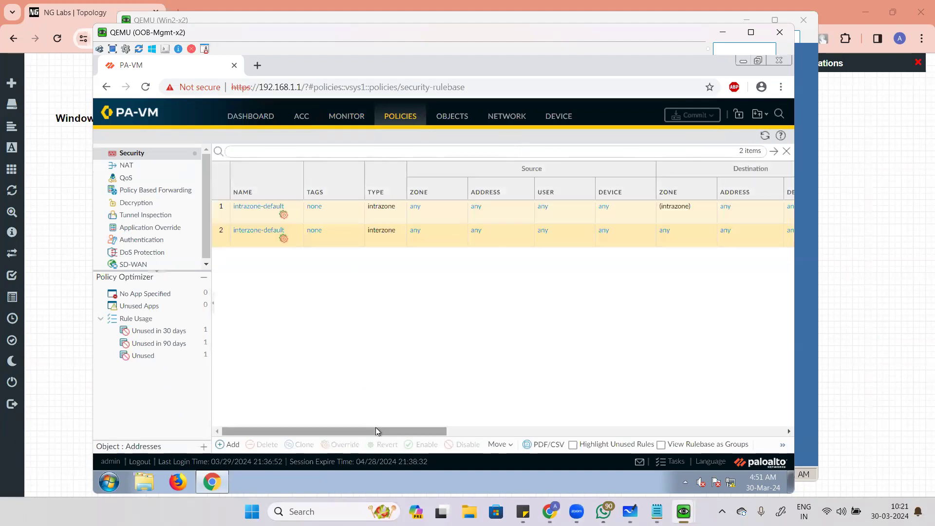
click(479, 431)
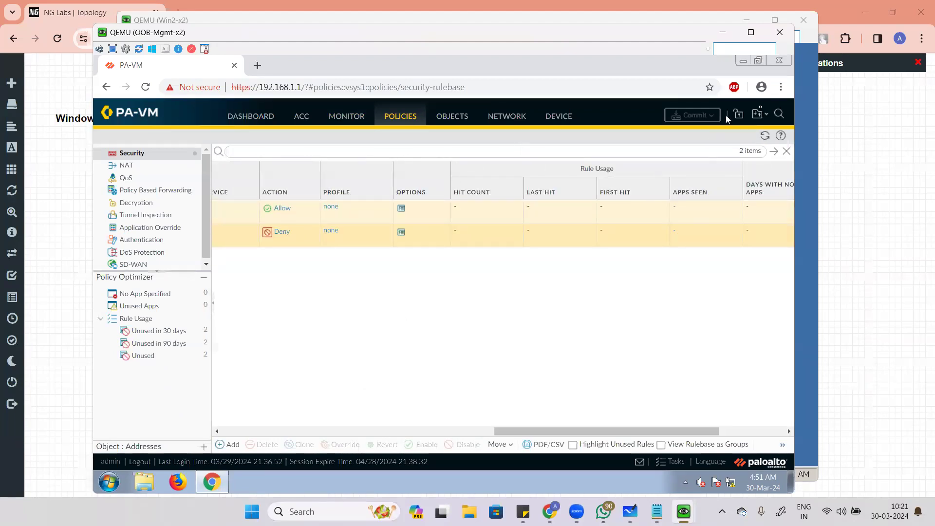
click(766, 135)
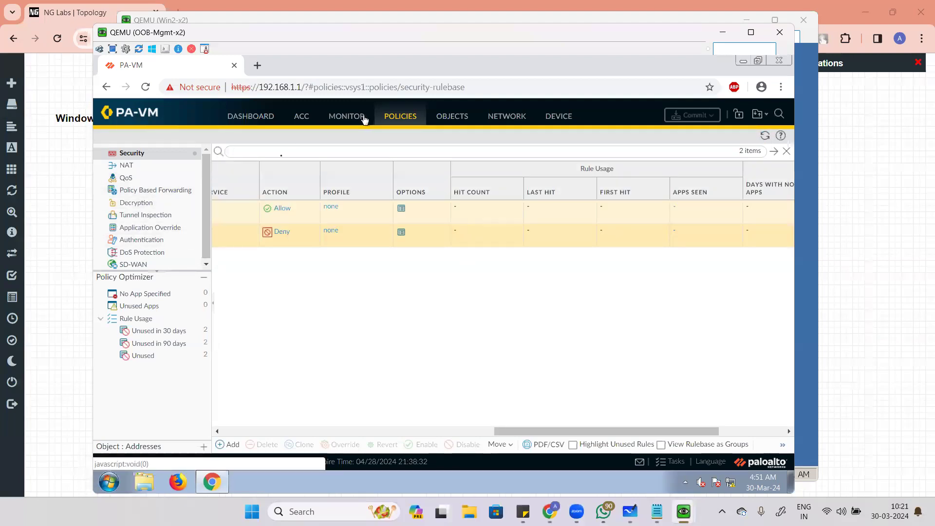
Step: Check the firewall's Session Browser for active sessions from Win2
click(347, 116)
drag(203, 181, 200, 276)
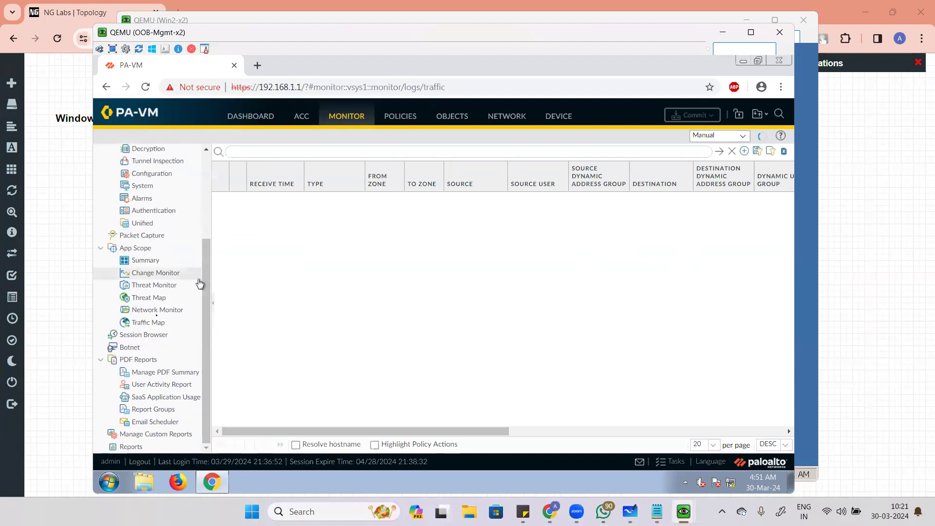
click(136, 336)
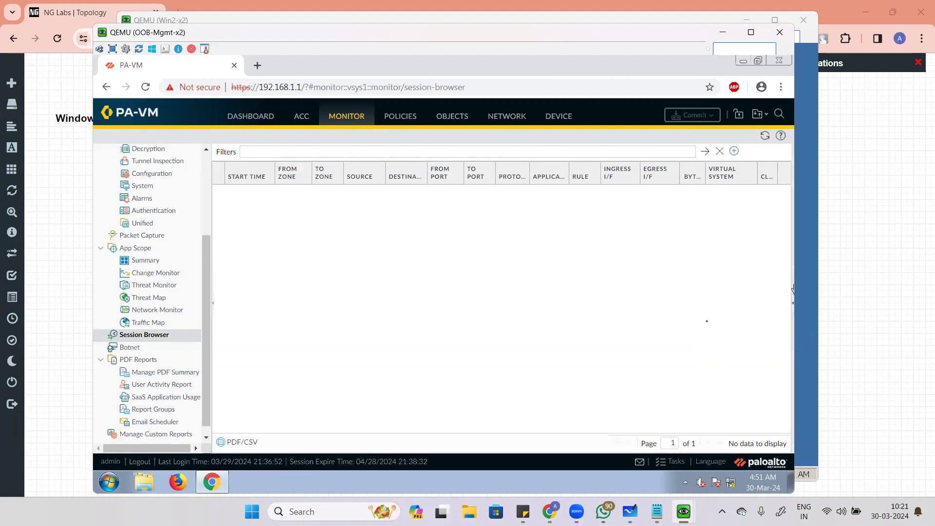
Step: Check the running ping on Win2, and return to the OOB-Mgmt machine to look at the firewall's traffic logs again
click(811, 171)
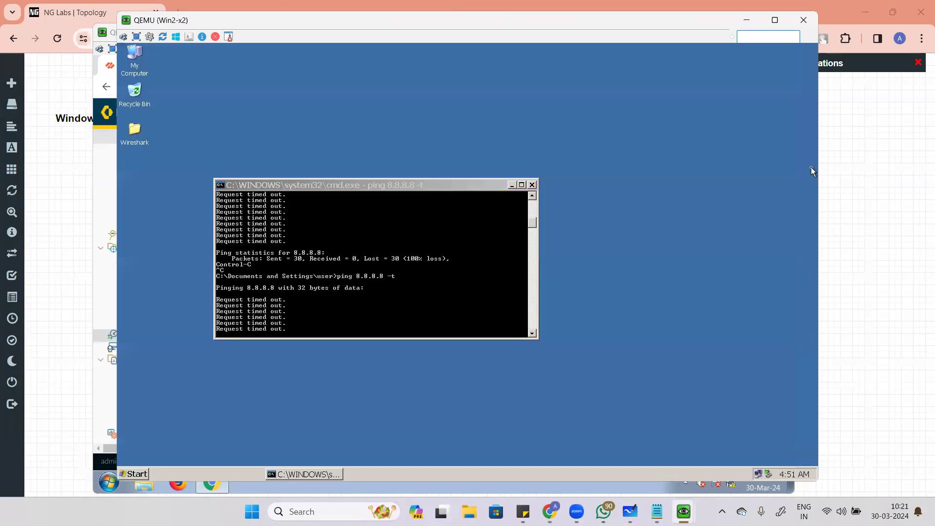
click(351, 294)
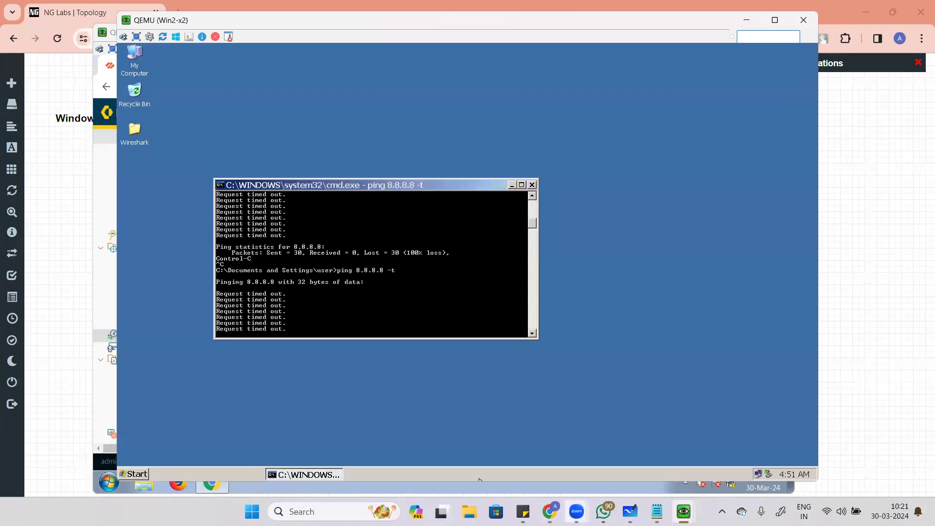
click(551, 510)
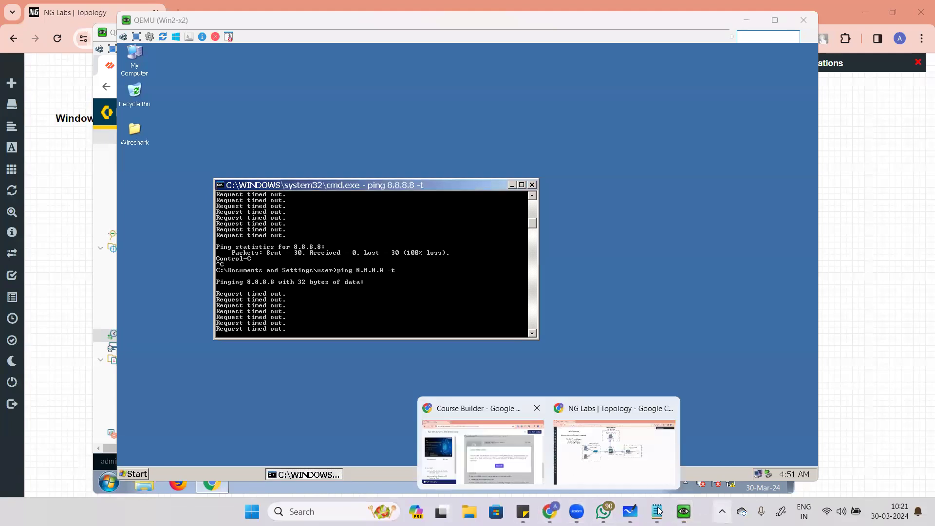
click(684, 511)
click(628, 448)
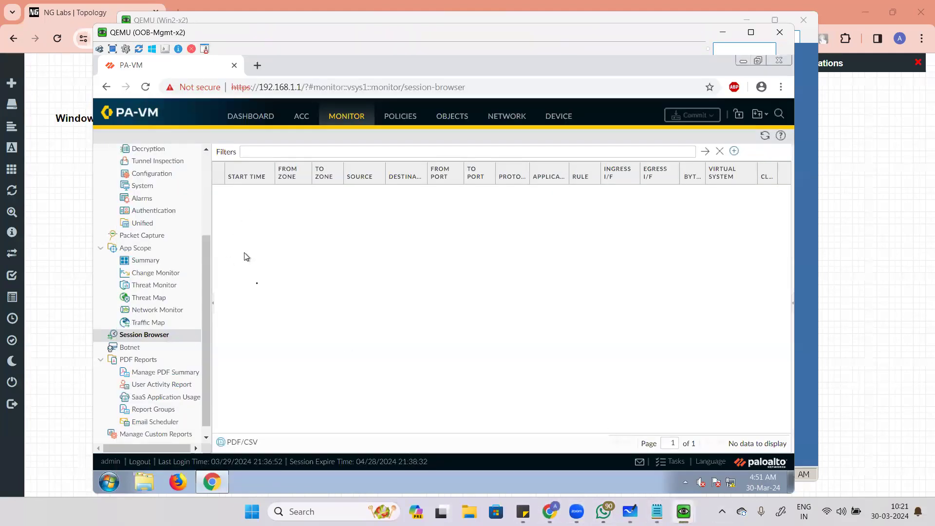
drag(204, 236, 204, 159)
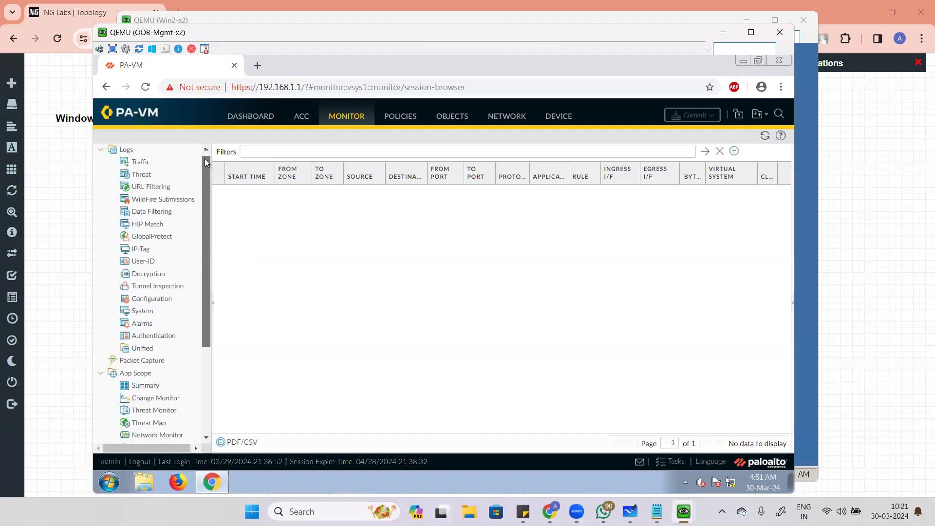
click(143, 162)
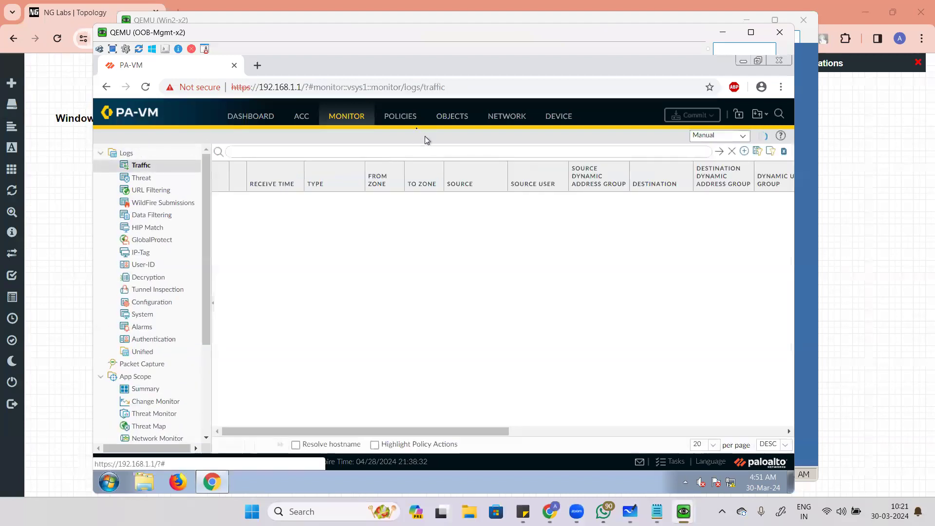
Step: Refresh the security rules again and recheck the hit counts of the two default rules
click(402, 118)
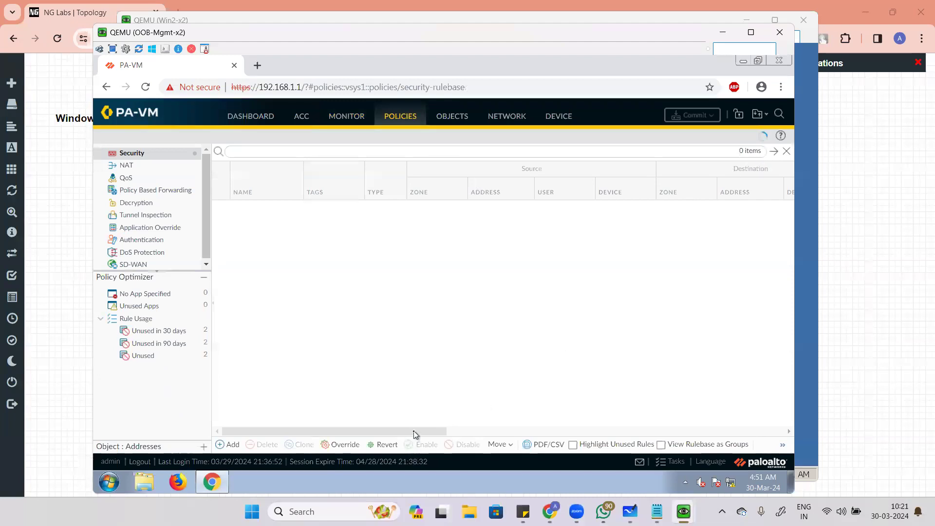
drag(416, 433, 660, 435)
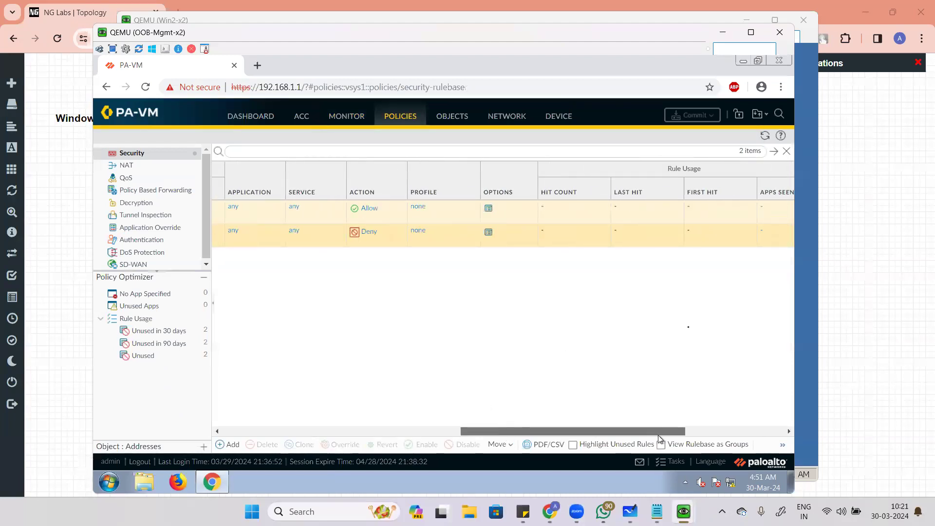
click(764, 137)
click(764, 136)
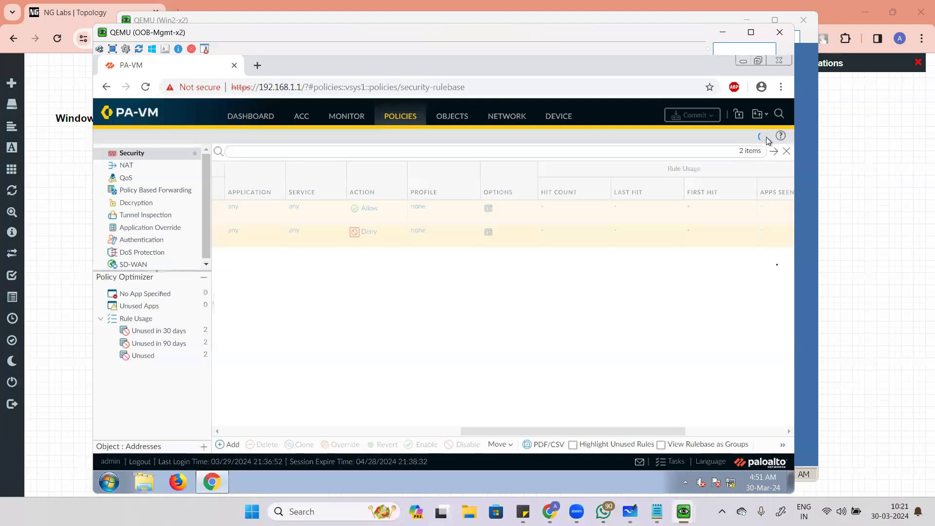
Step: Switch to Win2, stop the running ping and start a new continuous ping to 8.8.8.8
click(795, 327)
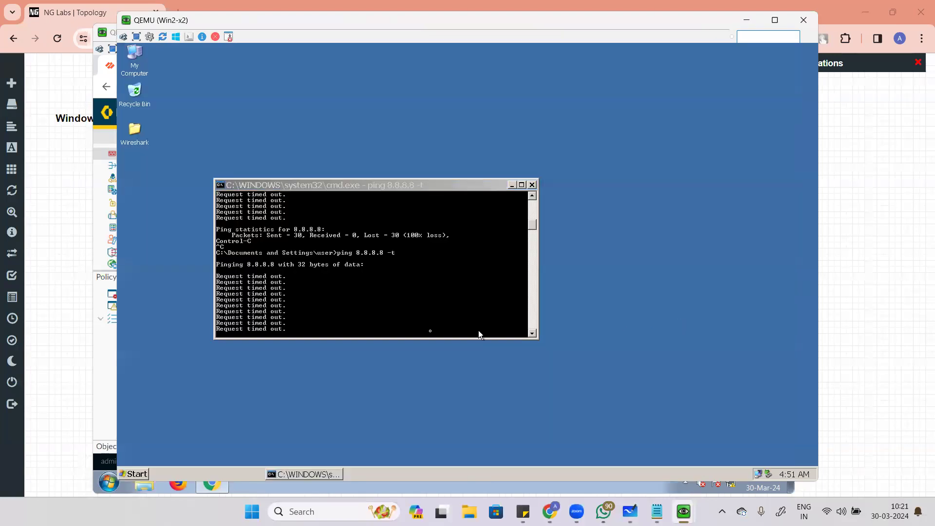
click(412, 308)
key(ctrl+c)
key(Up)
key(Return)
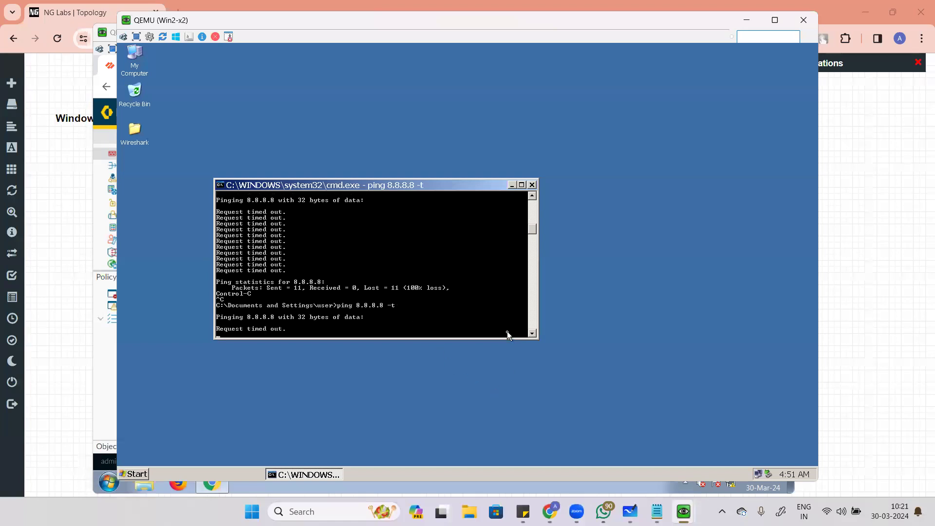
Step: Return to the OOB-Mgmt machine and refresh the default security rules to examine all their rule usage columns
mouse_move(683, 511)
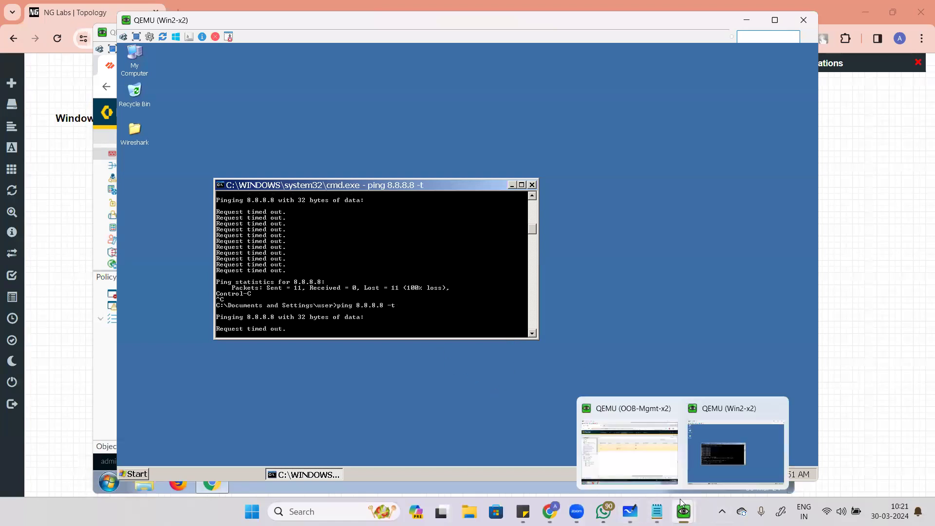
click(645, 470)
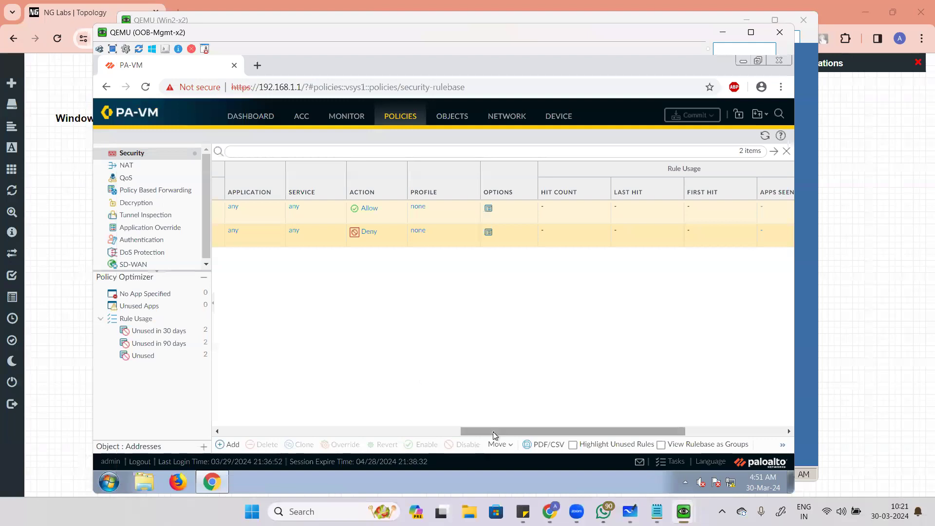
drag(495, 435, 595, 434)
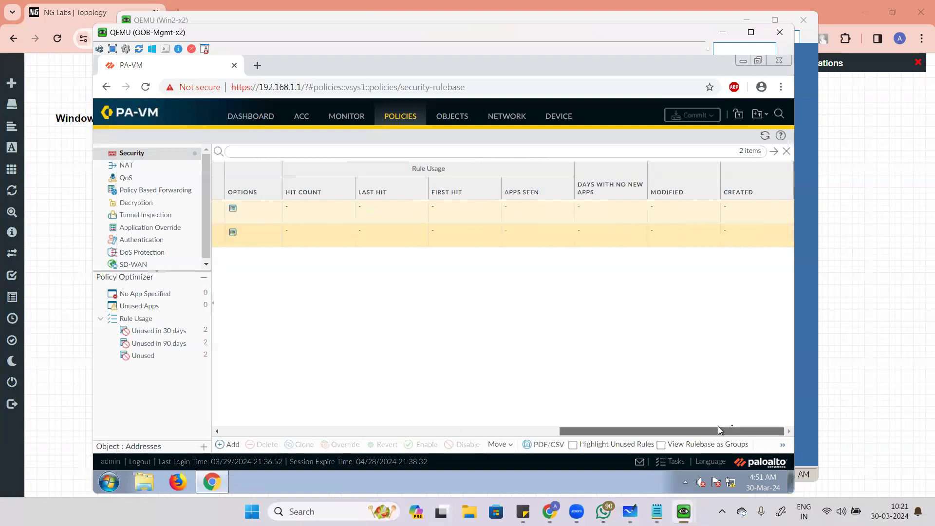
click(766, 140)
click(766, 140)
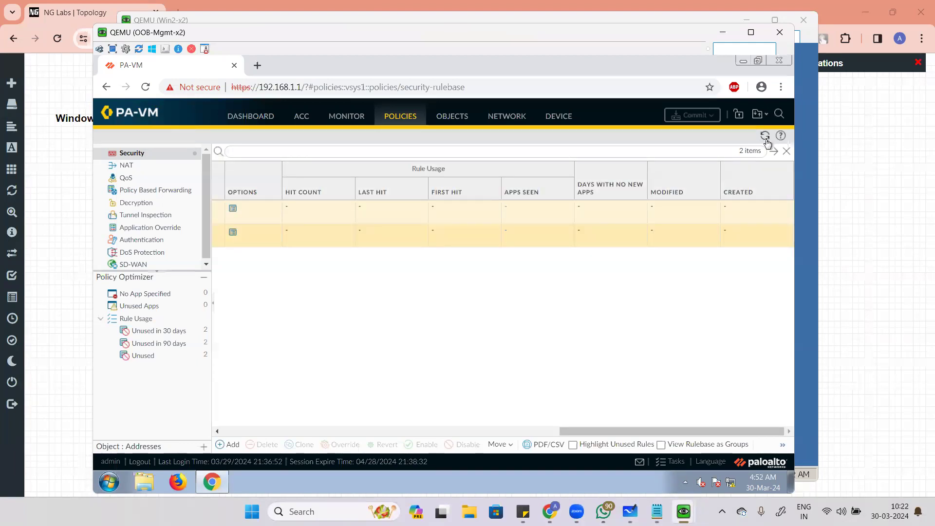
Step: Review the firewall's Ethernet interface addresses and security zones, and check the ping's progress on Win2
click(511, 120)
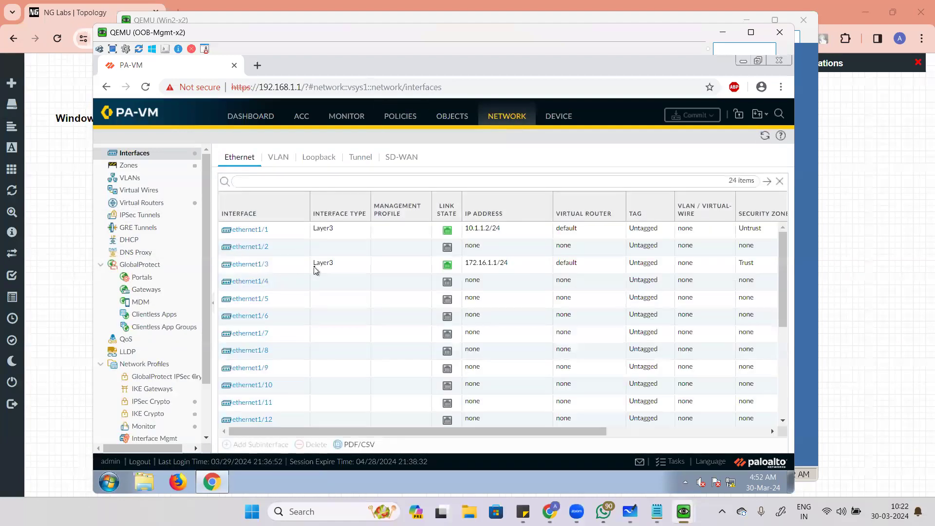
key(alt+Tab)
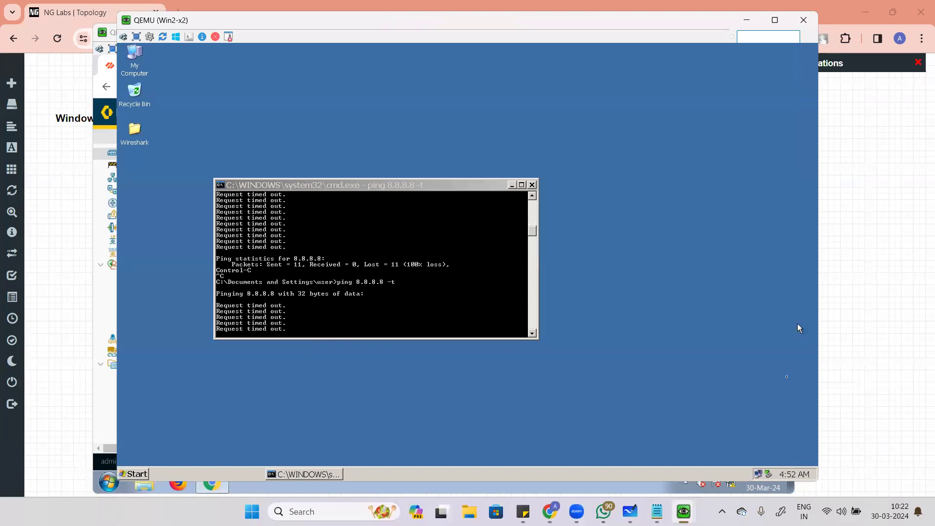
mouse_move(683, 511)
click(628, 438)
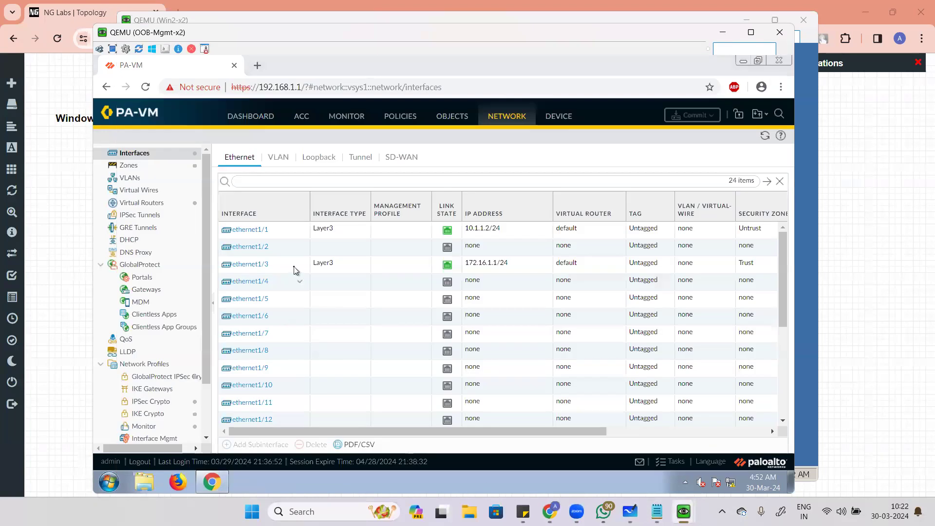
Step: Reopen the security rulebase and refresh it to check whether the new ping registers hits on the default rules
click(394, 116)
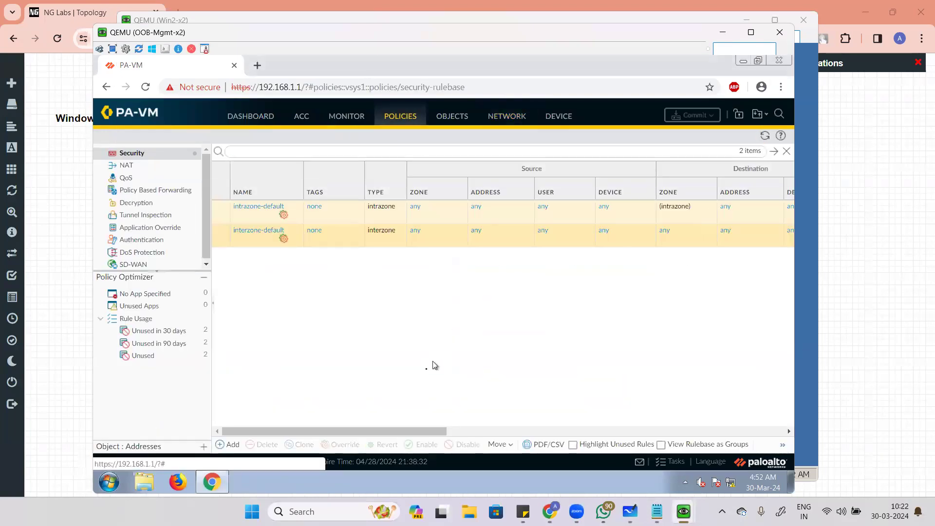
drag(420, 432, 787, 428)
click(764, 138)
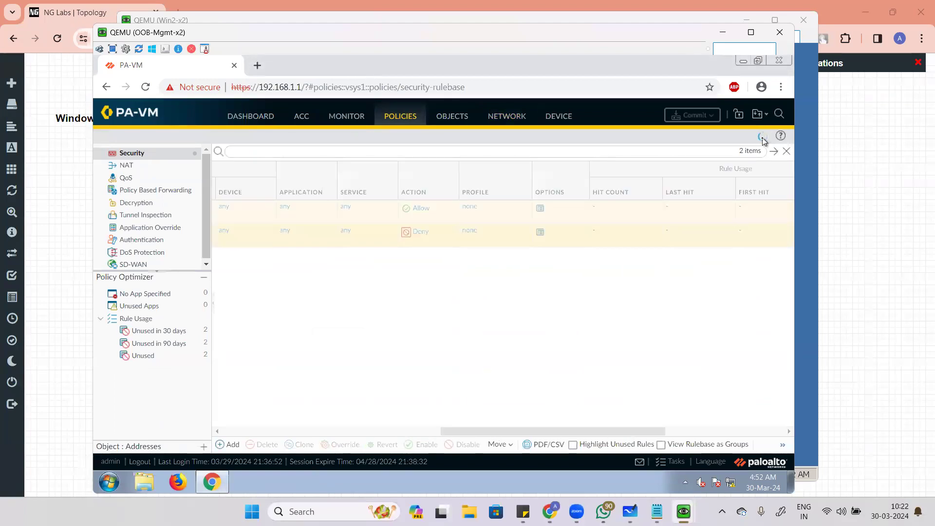
Step: Open the runtime stats of the default virtual router and examine its route table
click(501, 117)
click(137, 203)
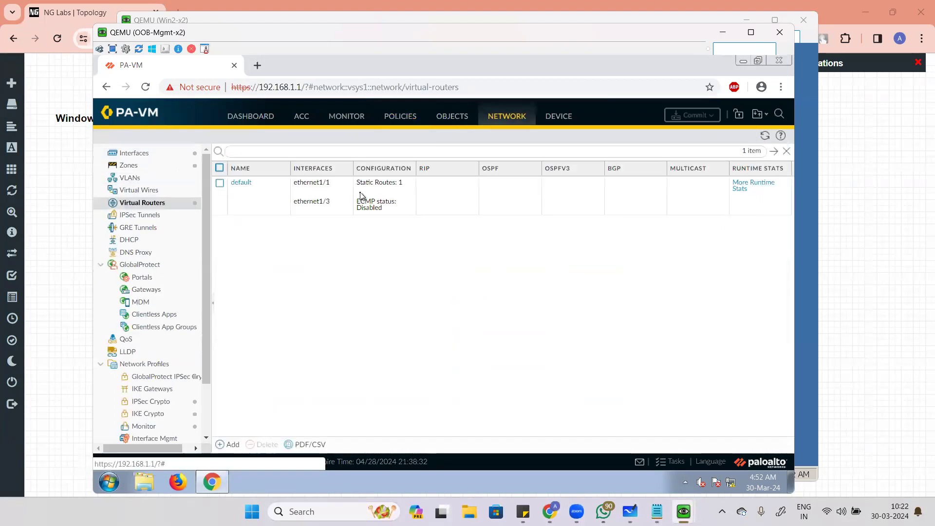
click(754, 184)
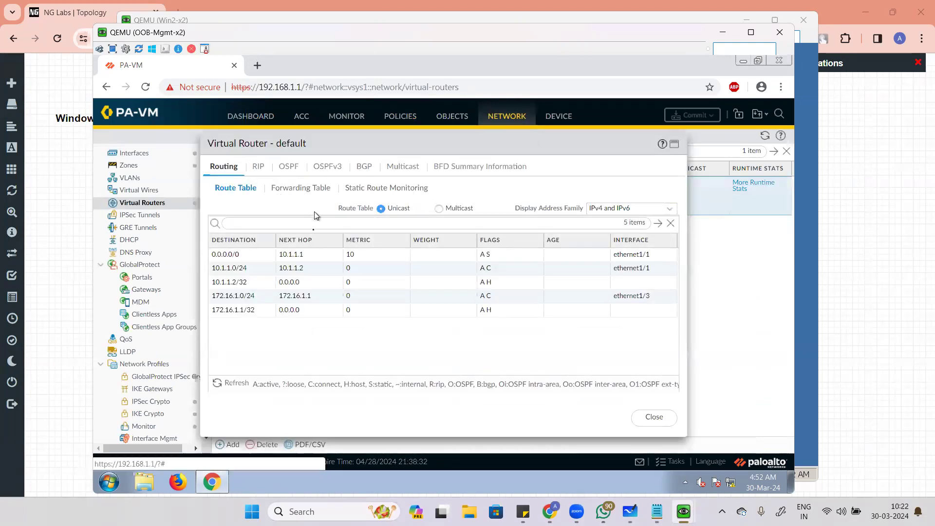
Step: Examine the default virtual router's forwarding table, close the runtime stats, and check the firewall's traffic logs for entries
click(299, 189)
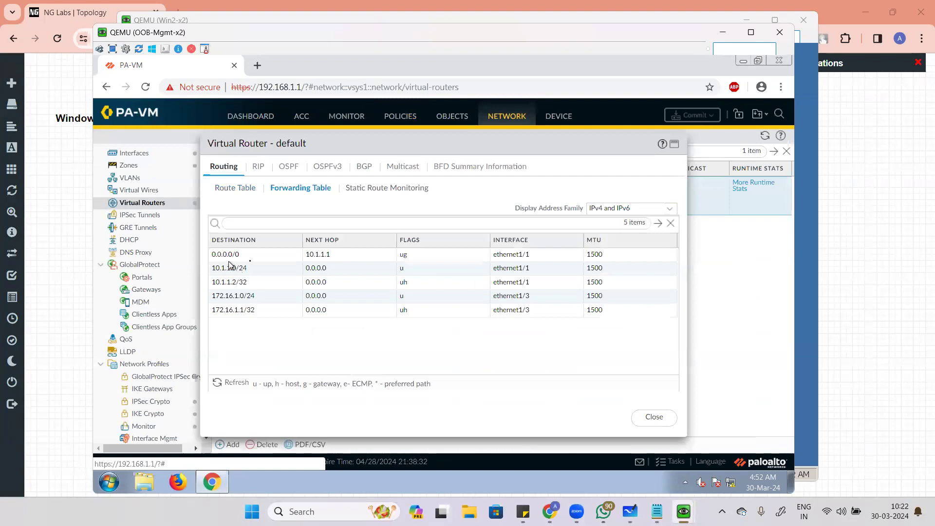
click(653, 418)
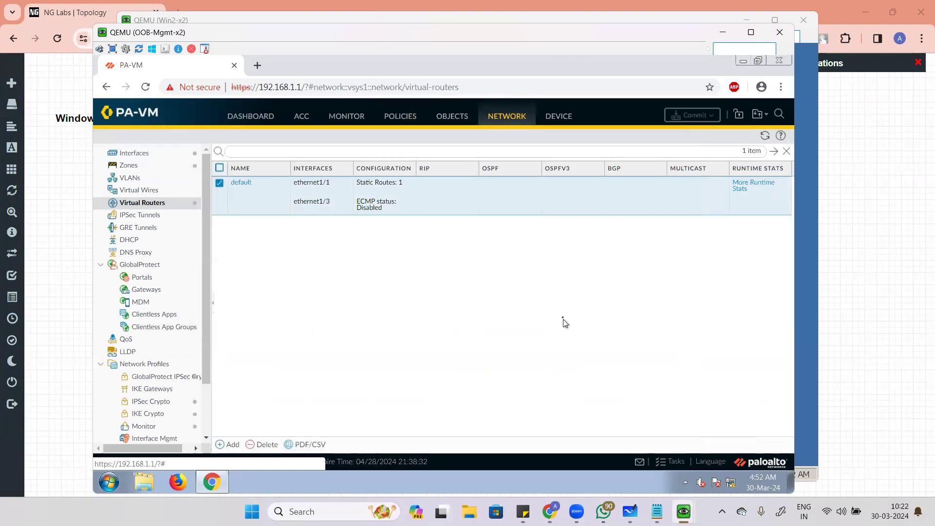
click(409, 119)
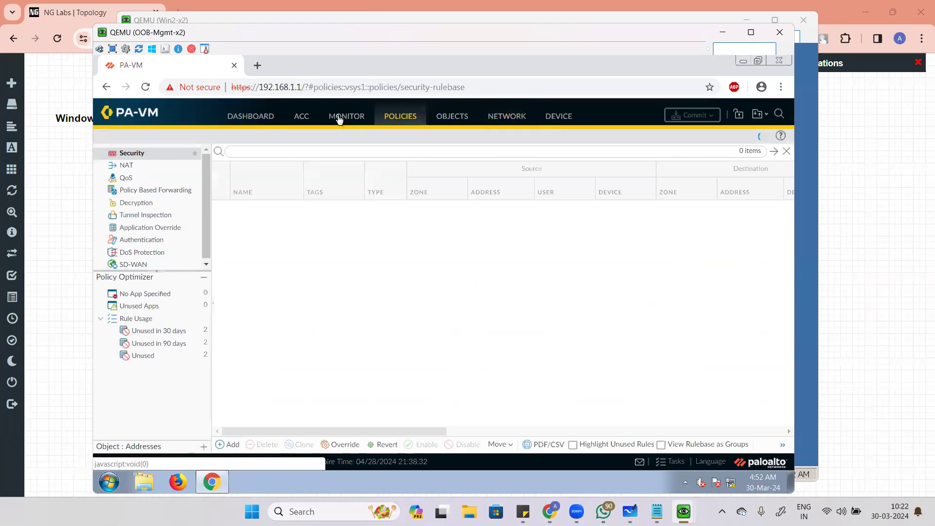
click(339, 120)
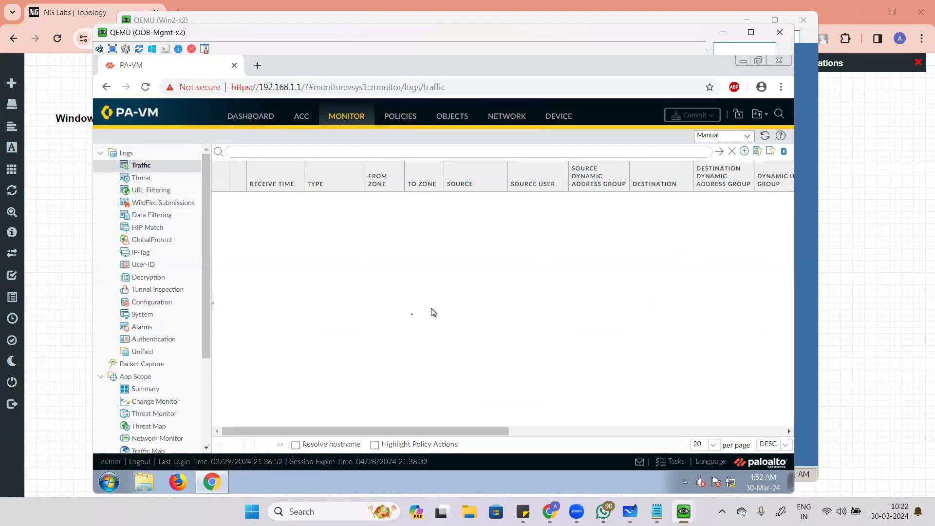
Step: Reopen the security rulebase and check the continuous ping to 8.8.8.8 on Win2 before returning to the OOB-Mgmt machine
click(402, 122)
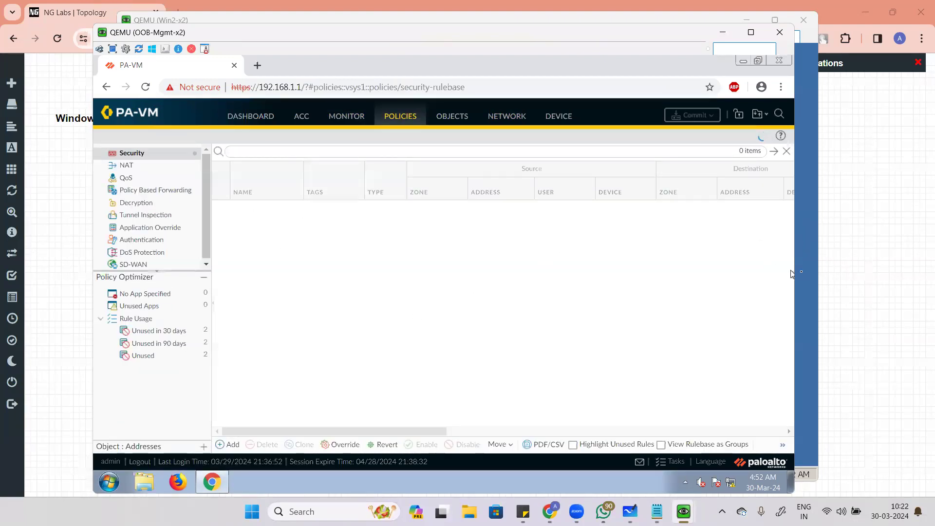
click(813, 259)
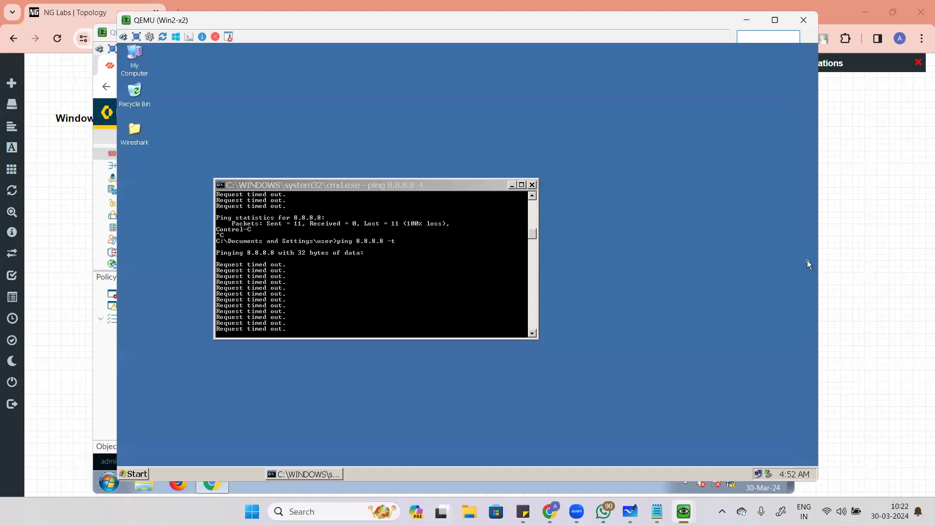
click(337, 288)
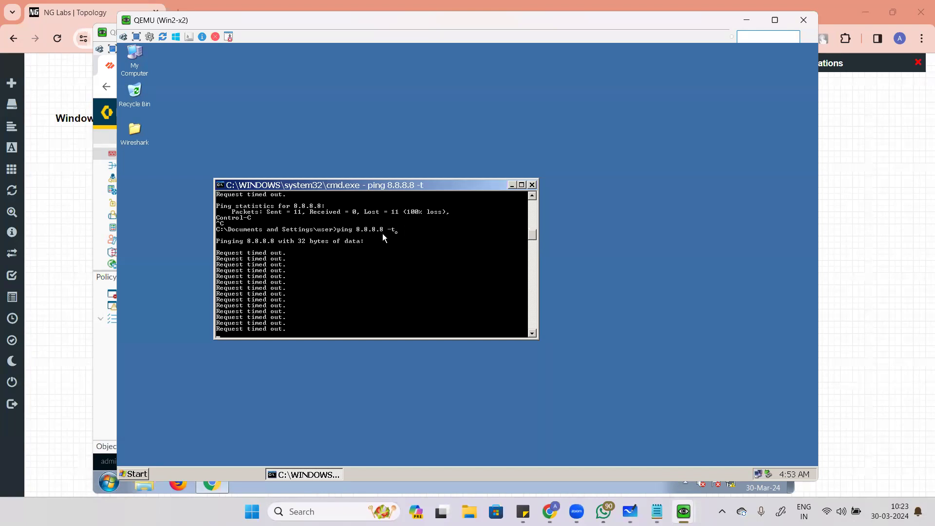
click(116, 323)
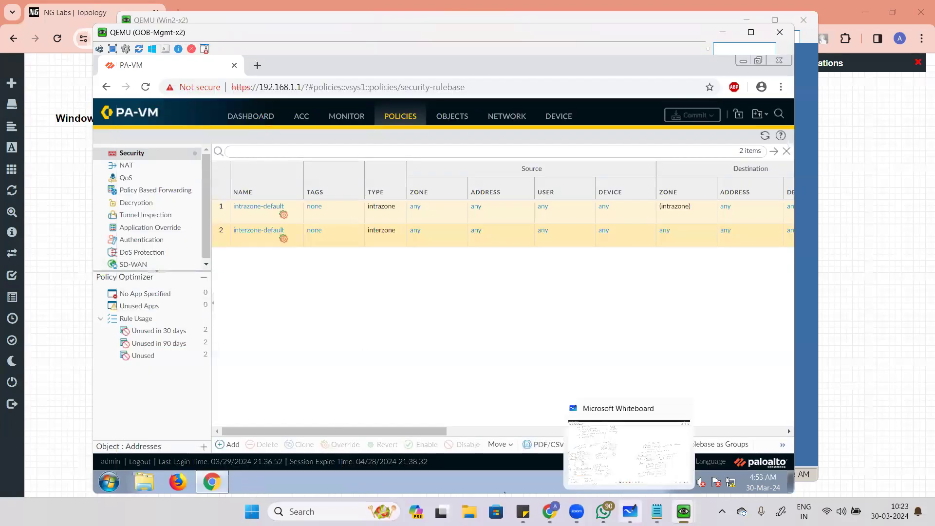
Step: Add a NAT policy rule and name it DefaultNAT
click(135, 167)
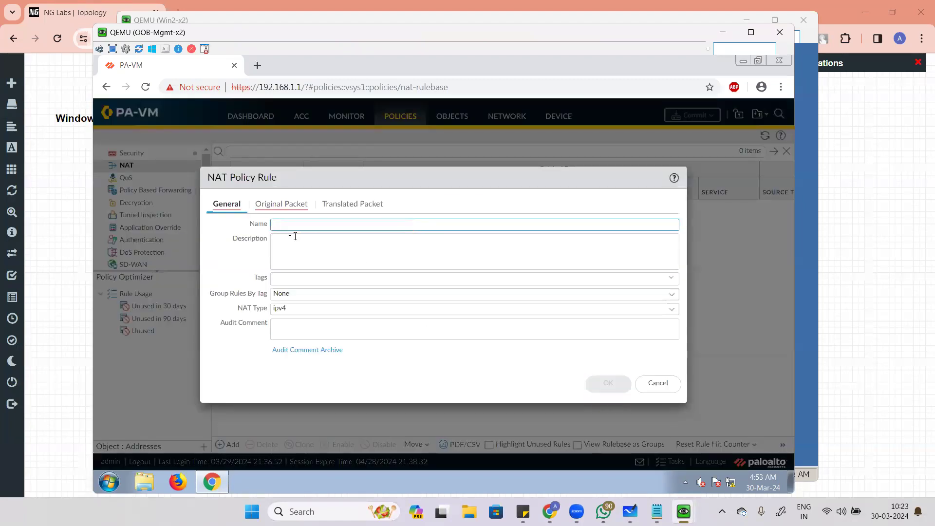
text(DefaultNAT)
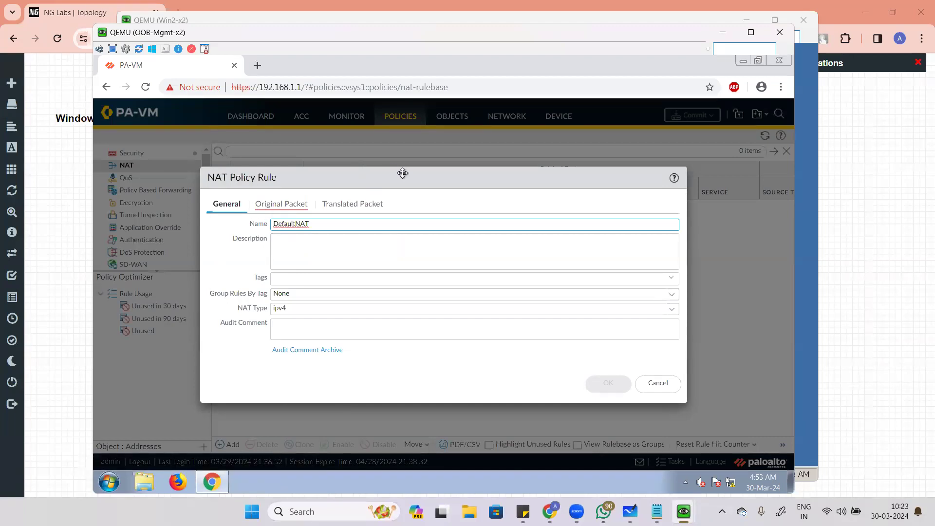
drag(414, 177, 578, 151)
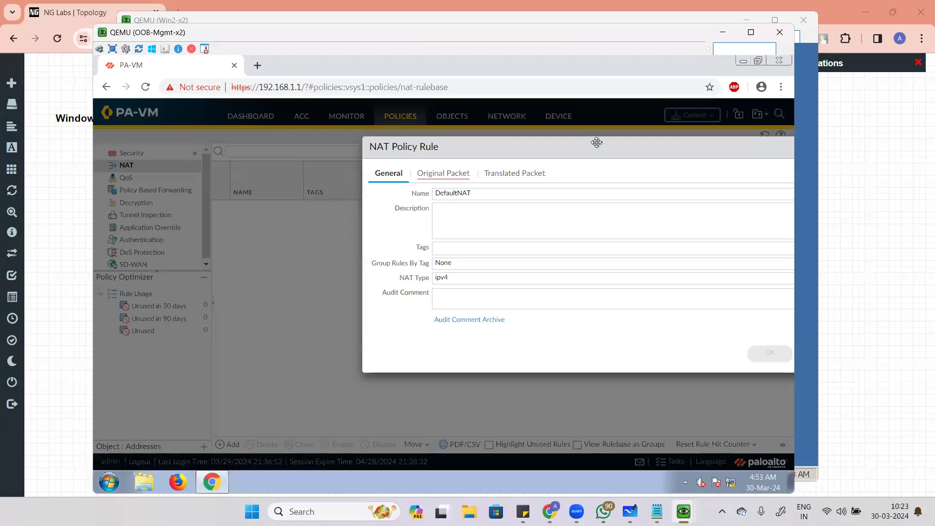
drag(613, 147, 437, 160)
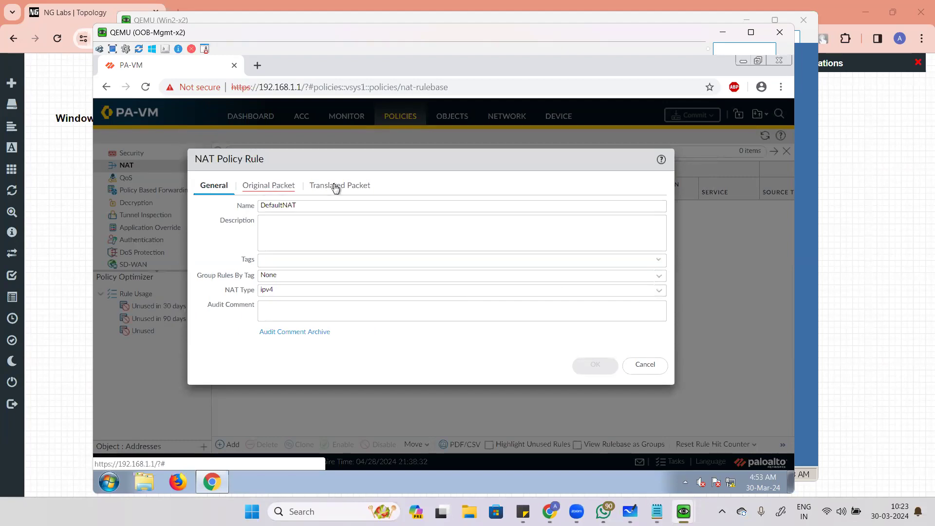
drag(327, 207, 249, 210)
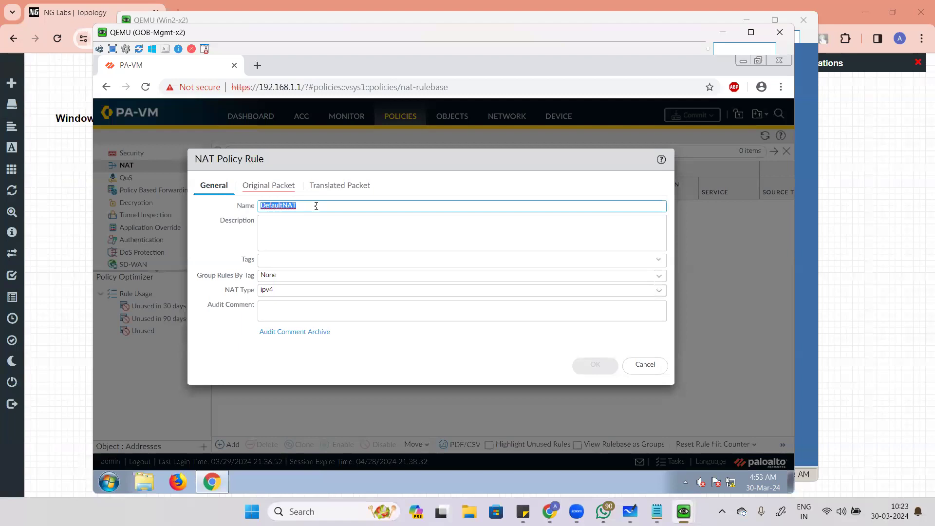
Step: Review the available NAT types and the remaining general fields of the DefaultNAT rule
click(287, 224)
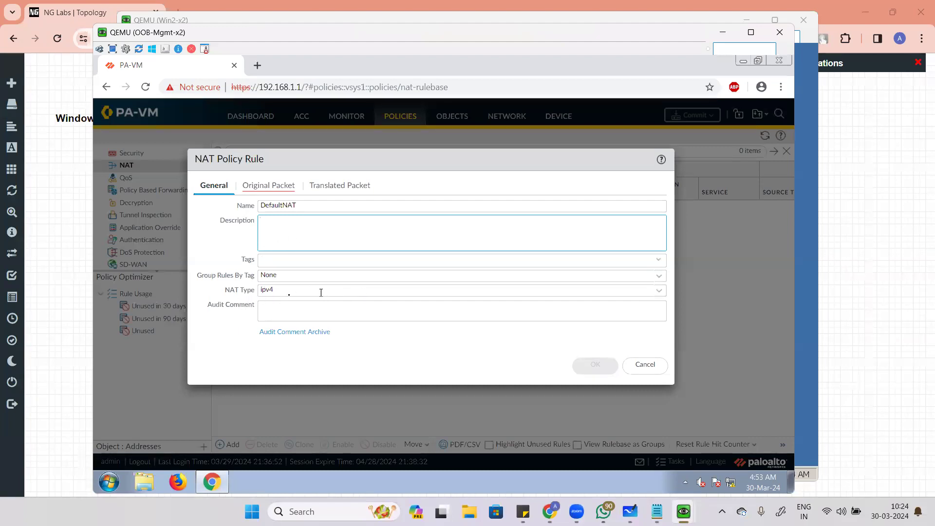
click(659, 291)
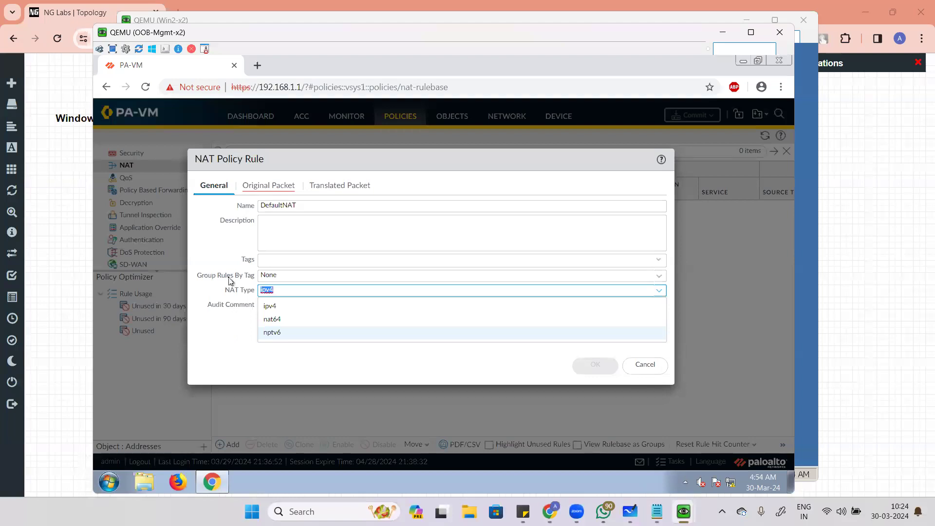
click(224, 240)
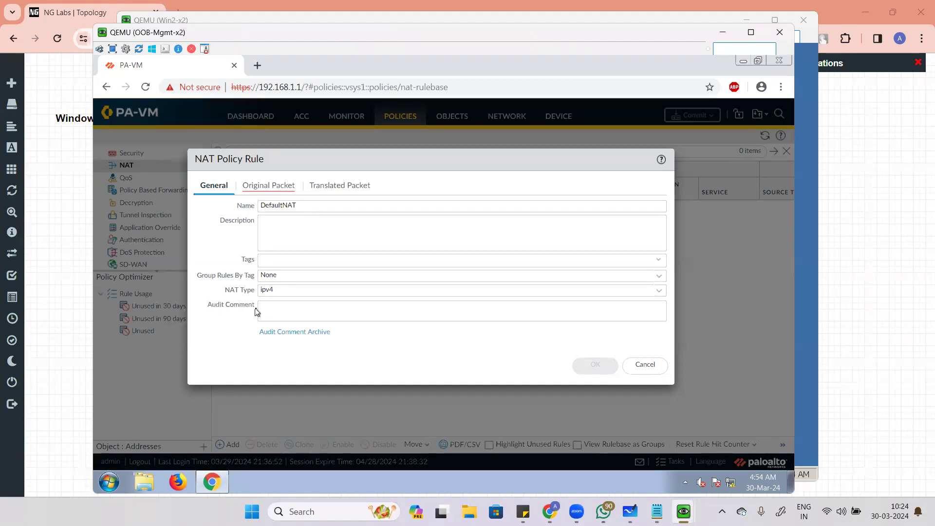
click(317, 315)
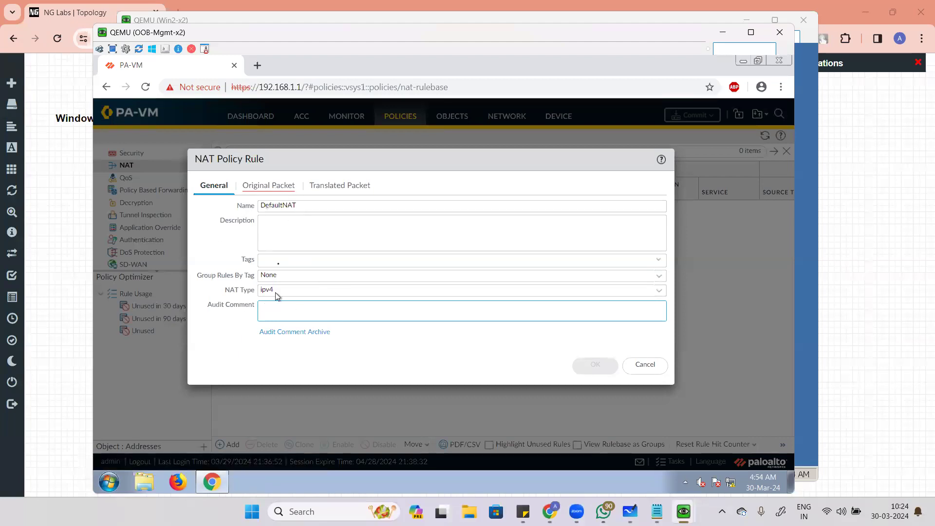
Step: Set the NAT rule's original packet to source zone Trust and destination zone Untrust, keeping the service at any
click(263, 190)
click(213, 336)
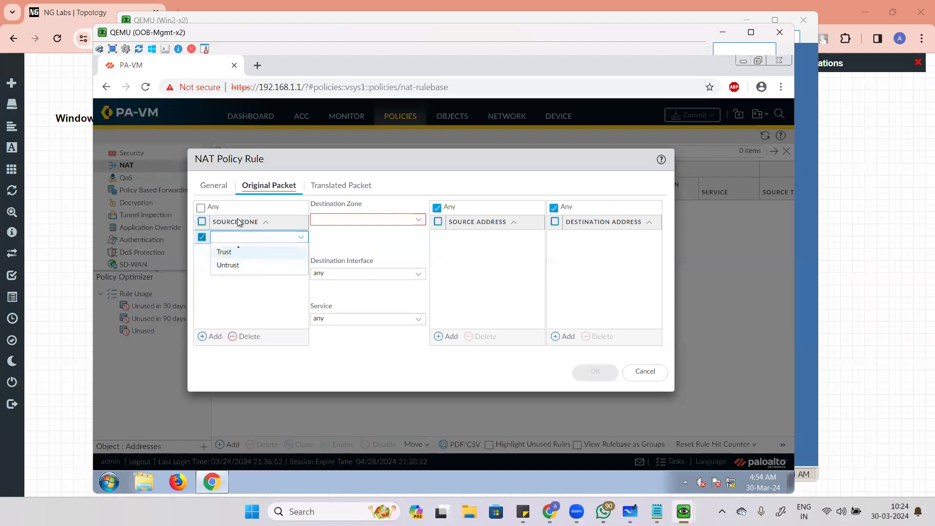
click(226, 252)
click(246, 279)
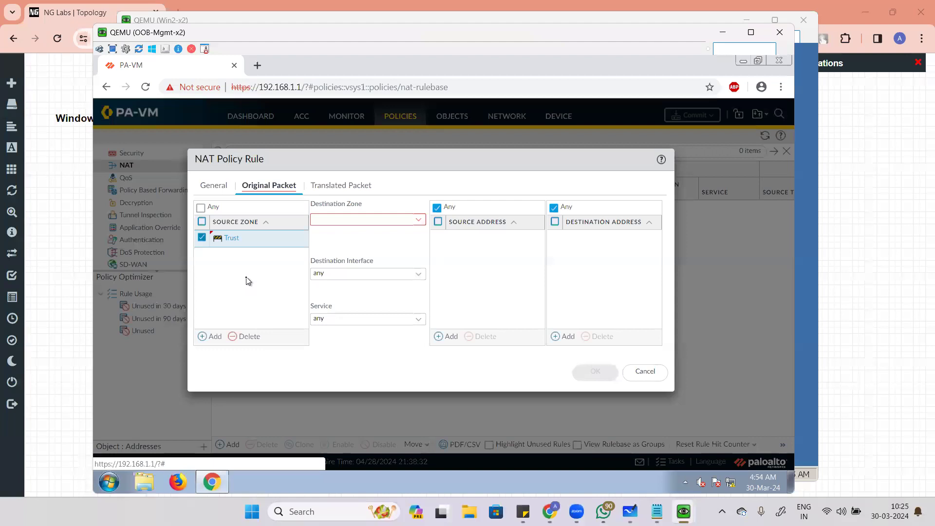
click(420, 220)
click(329, 247)
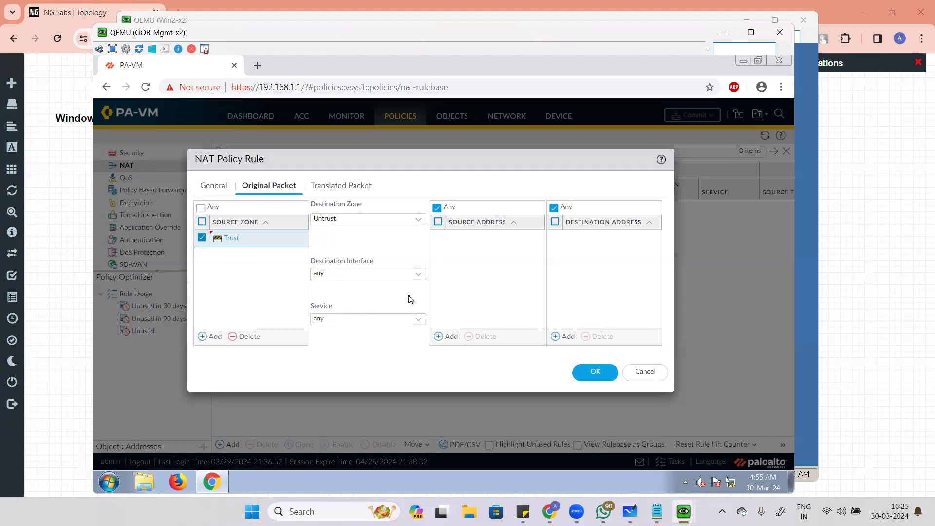
click(420, 321)
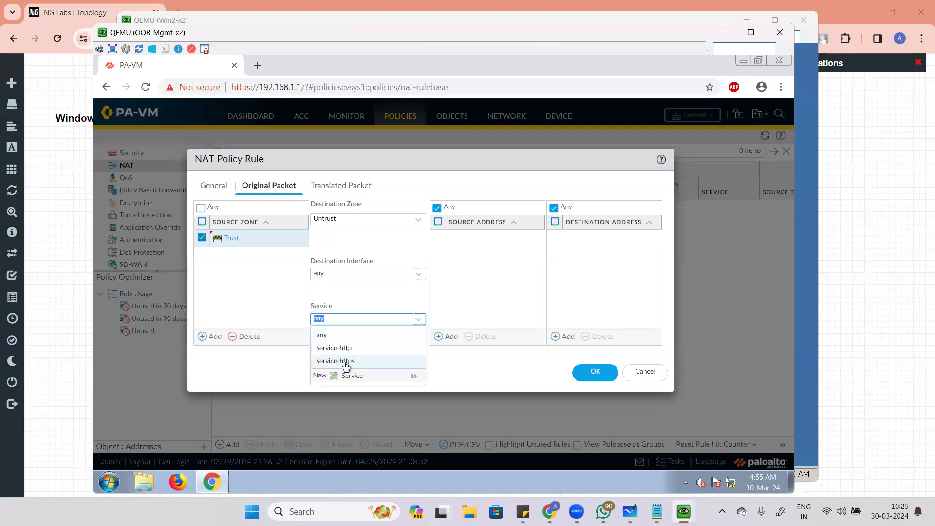
click(355, 288)
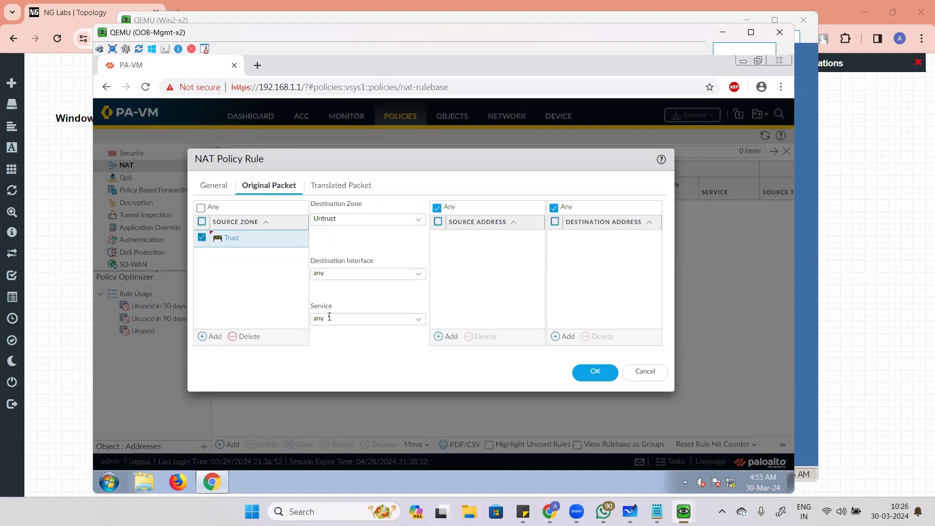
Step: Set the NAT rule's source address translation to Dynamic IP And Port with the Interface Address type
click(348, 187)
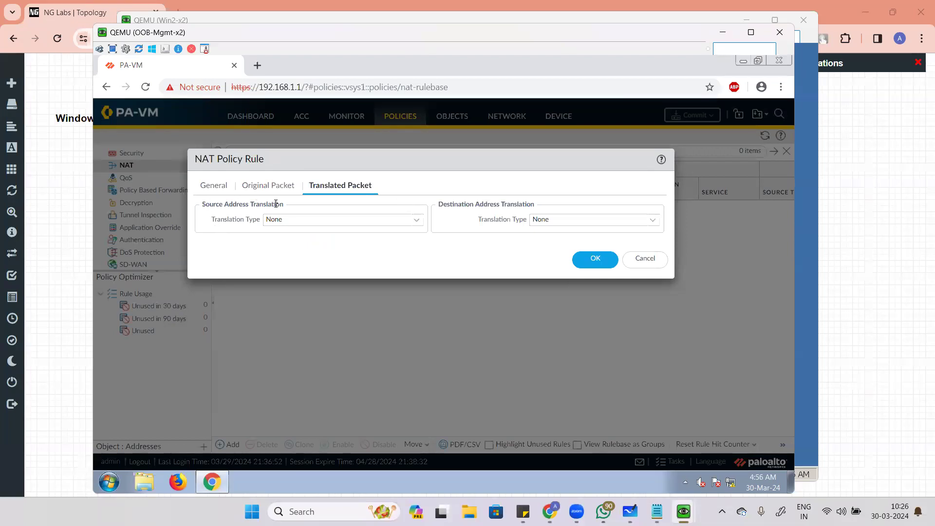
click(416, 220)
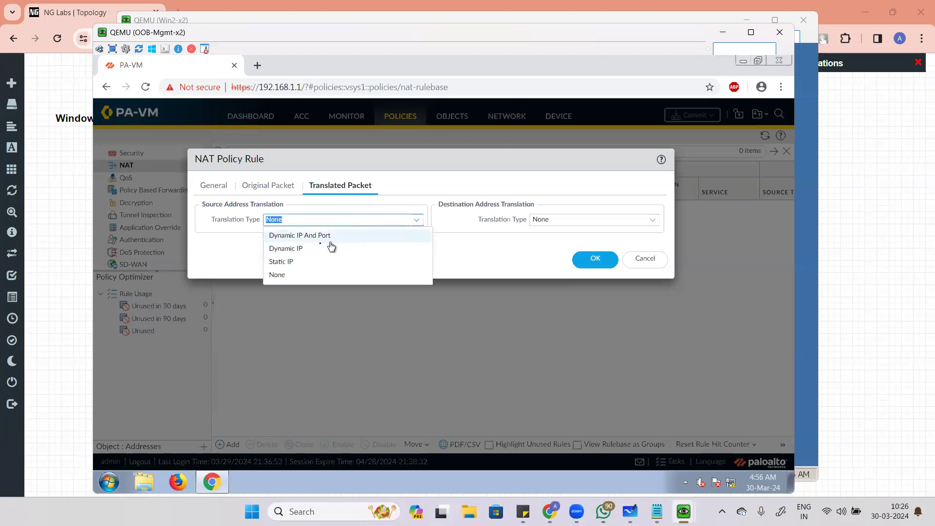
click(291, 236)
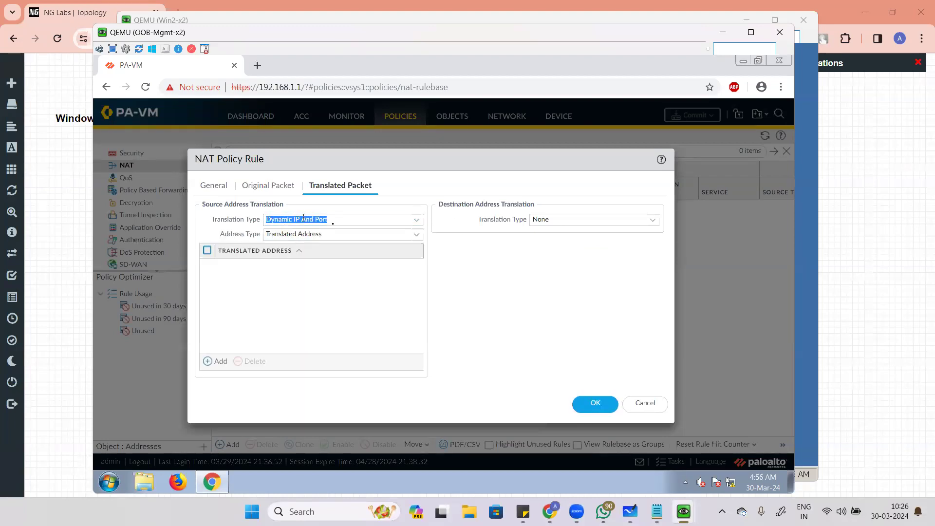
click(418, 236)
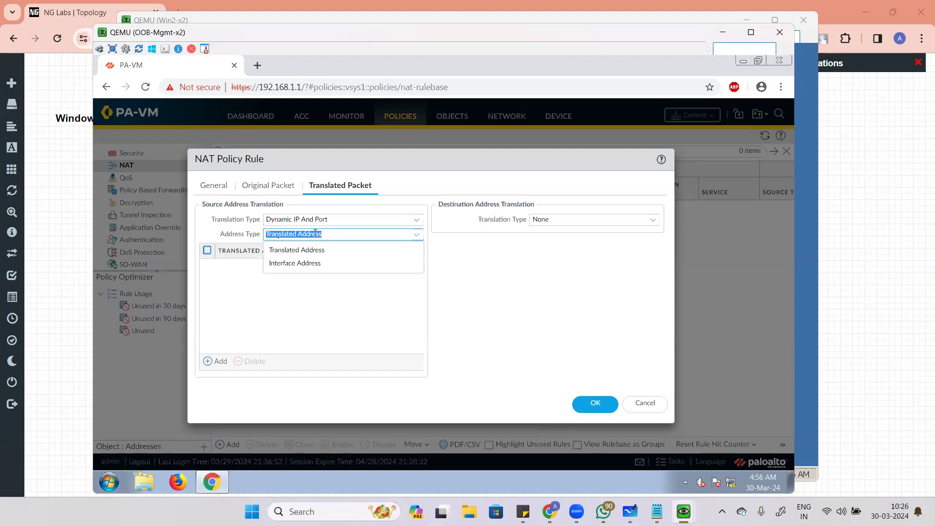
click(286, 266)
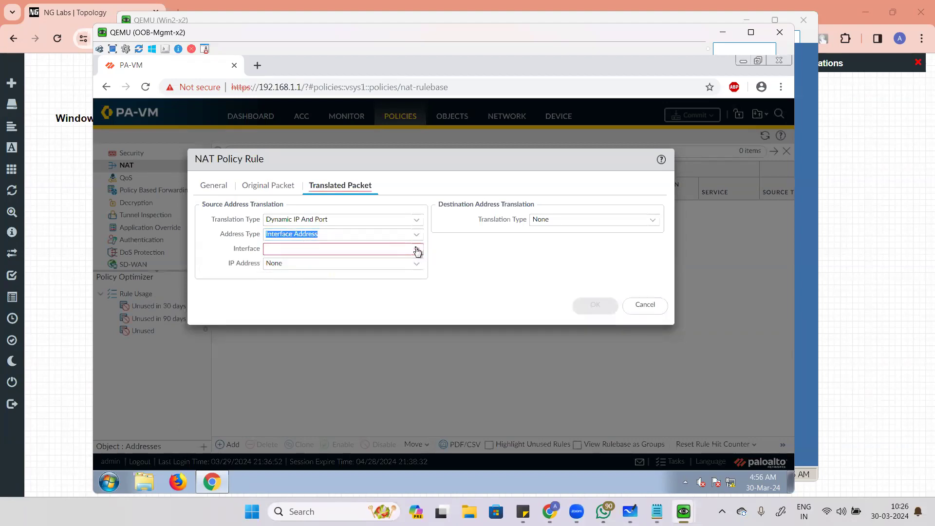
Step: Use interface ethernet1/1 with IP address 10.1.1.2/24 for the source translation and save the NAT rule
click(416, 250)
click(302, 265)
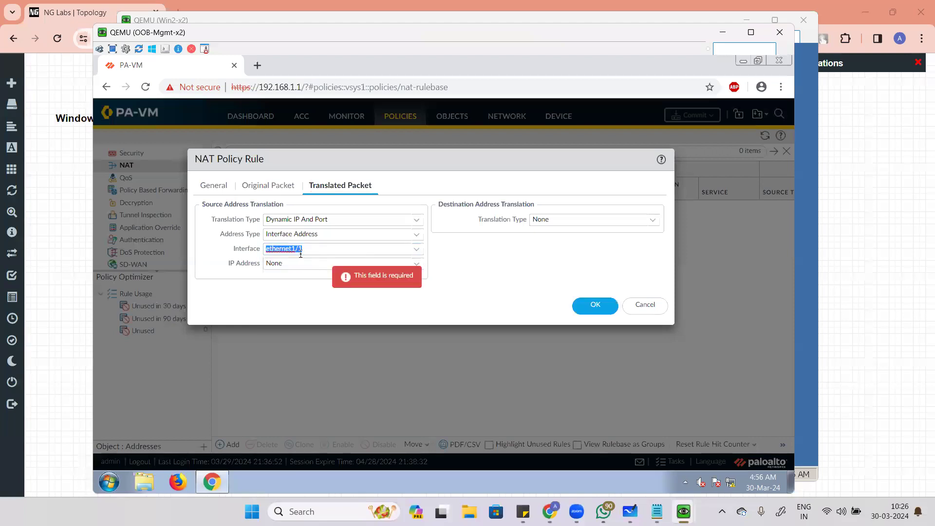
click(318, 296)
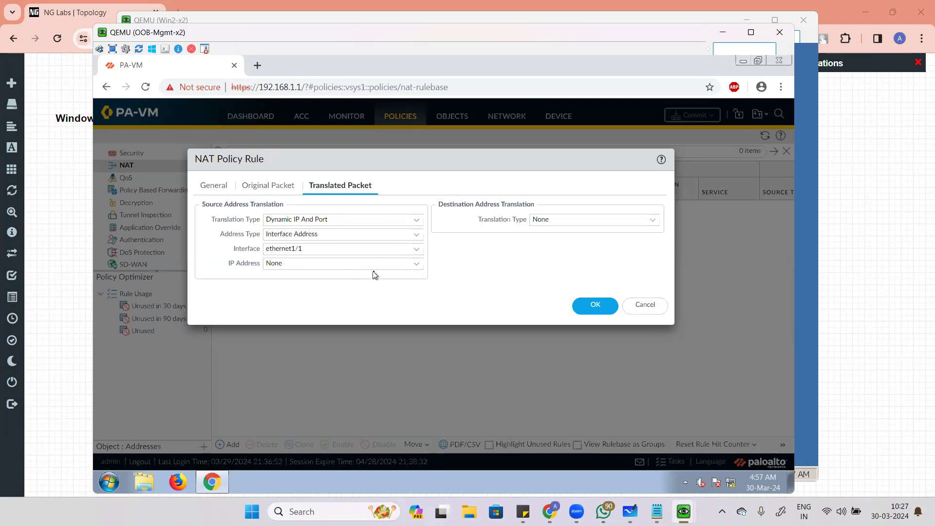
click(418, 267)
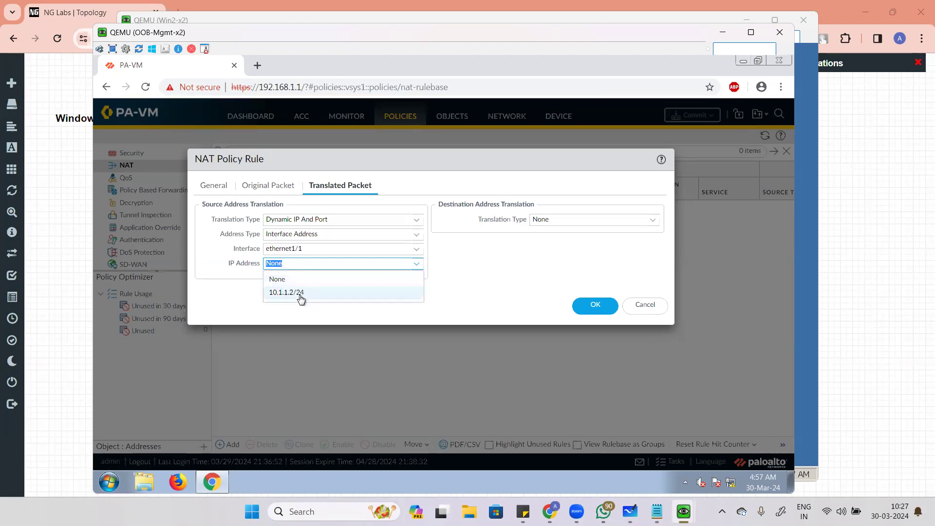
click(300, 293)
click(595, 306)
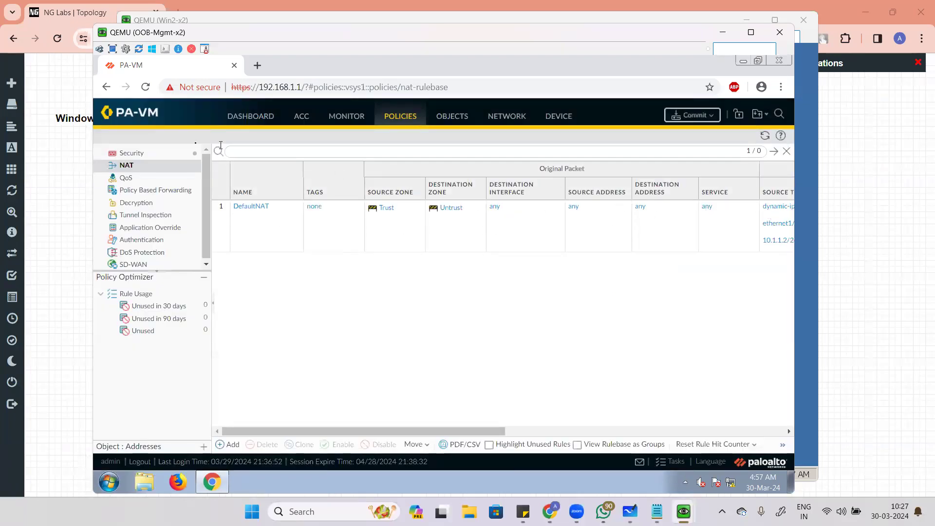
Step: Add a security policy rule named Allow Internet with the rule type universal (default), leaving the description and audit comment empty
click(142, 155)
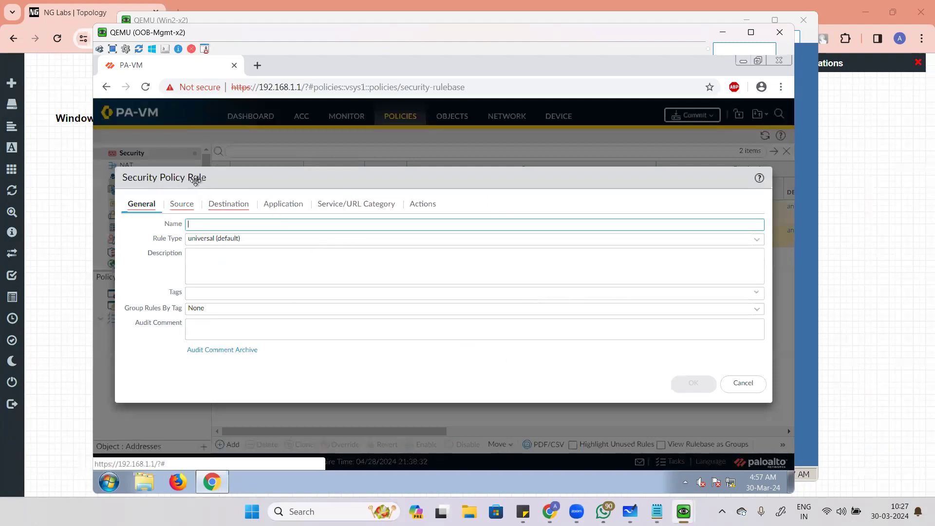
click(223, 224)
text(Allow In)
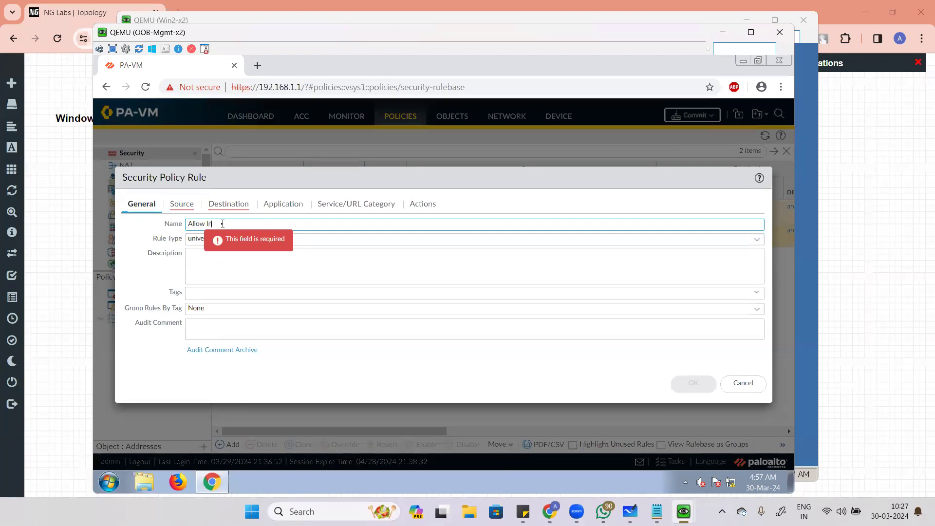
text(ternet)
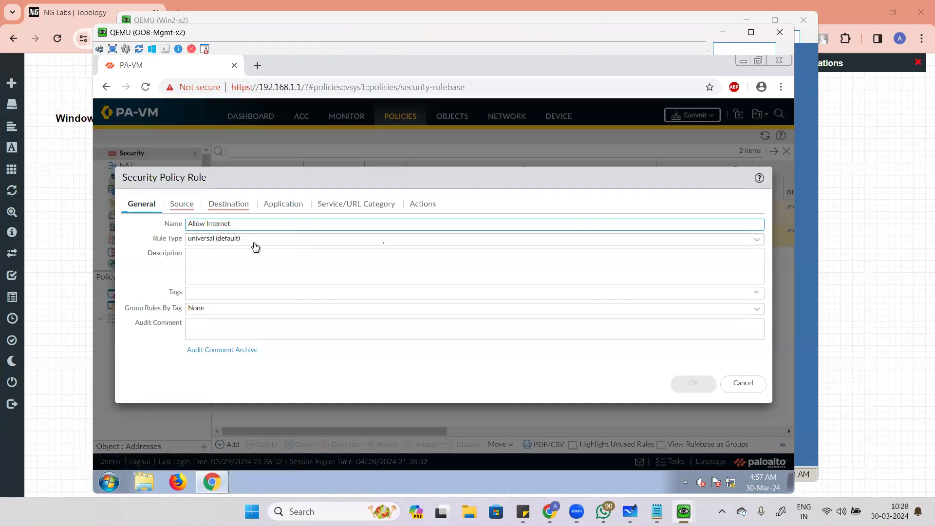
click(757, 241)
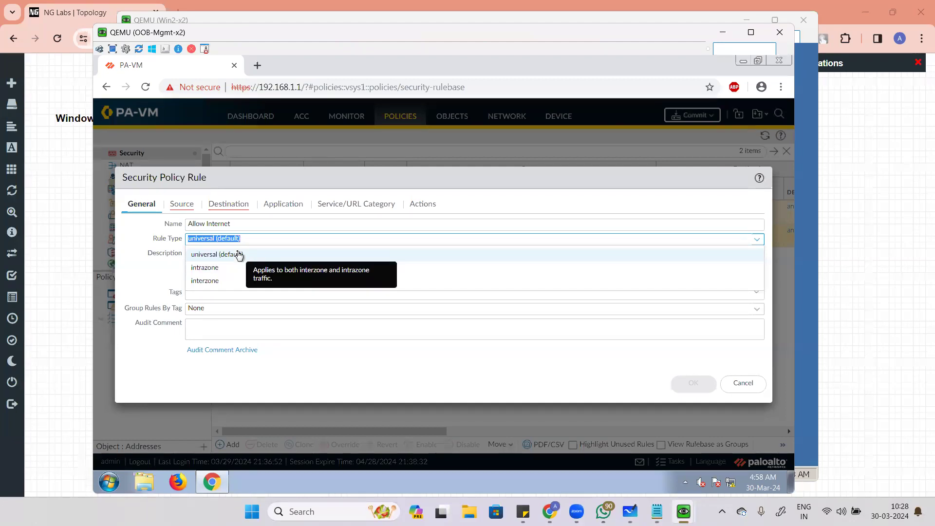
click(239, 255)
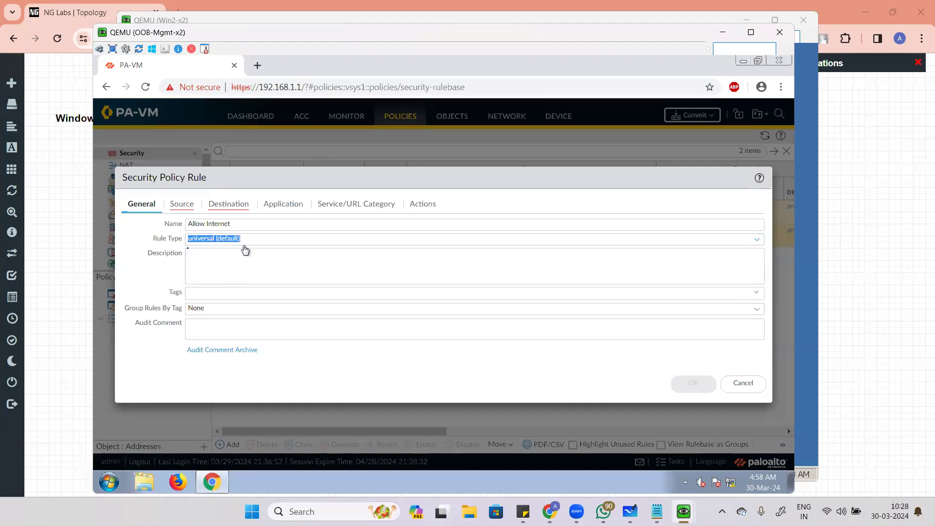
click(271, 262)
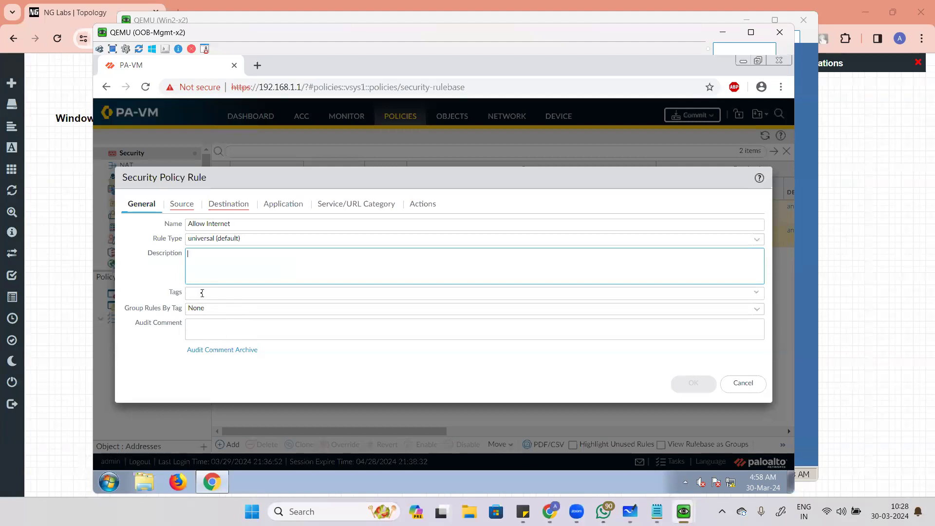
click(232, 330)
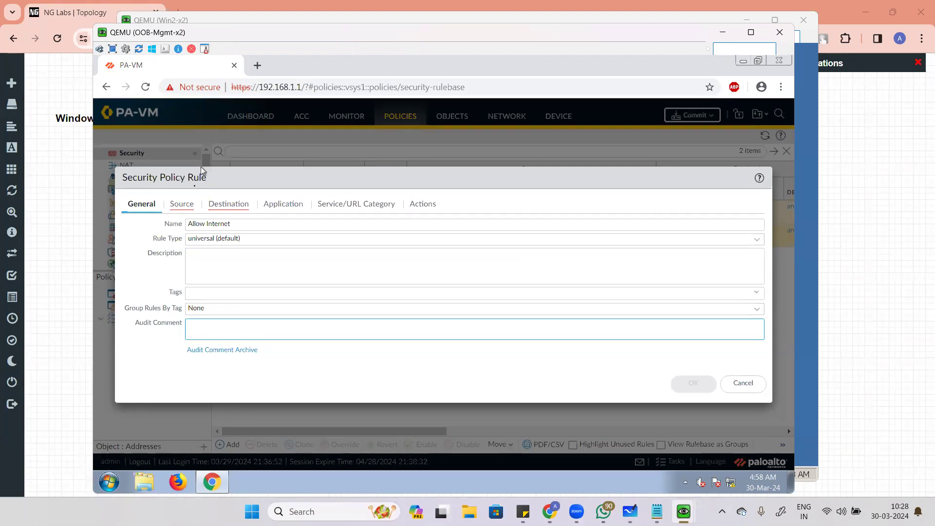
Step: Set the Allow Internet rule's source zone to Trust and destination zone to Untrust, keeping the addresses at any
click(189, 204)
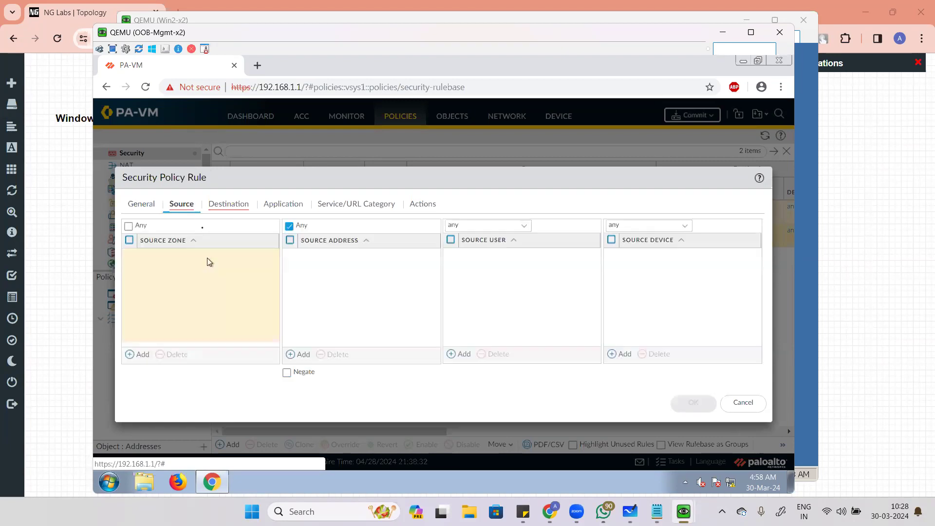
click(139, 354)
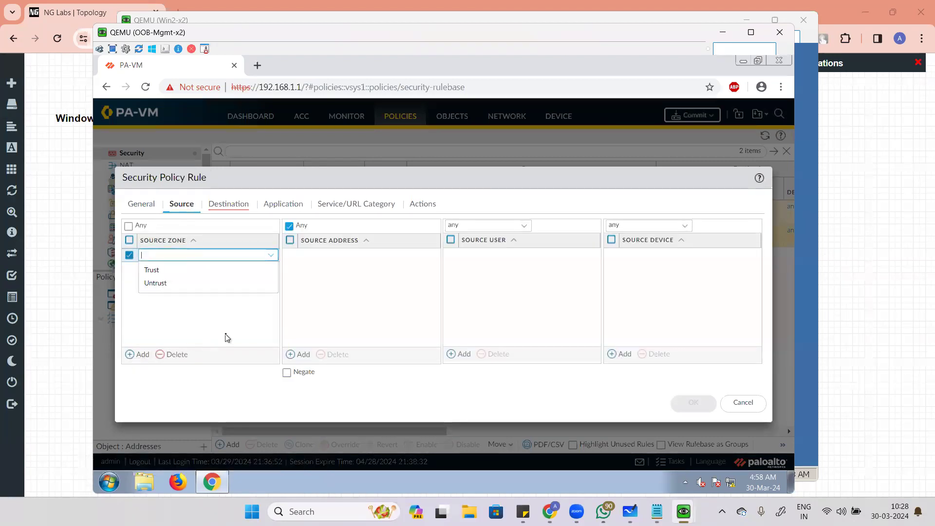
click(152, 271)
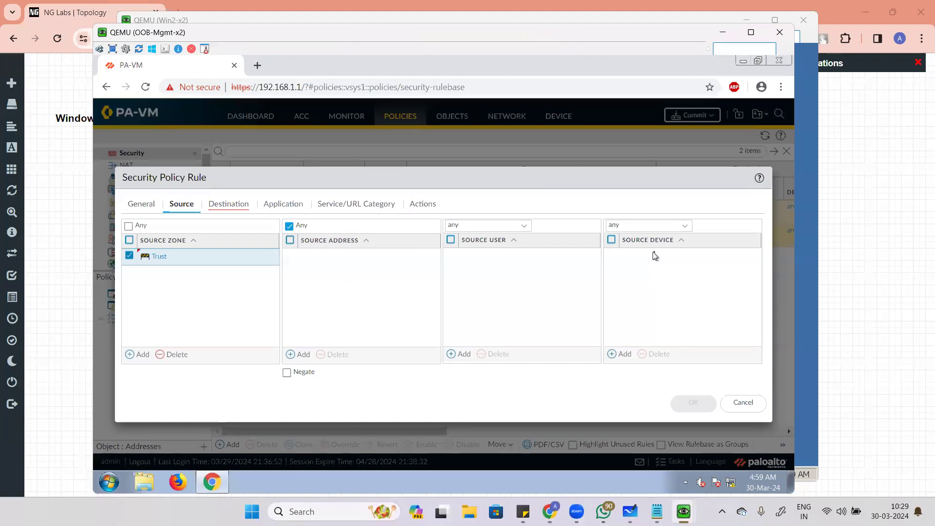
click(236, 208)
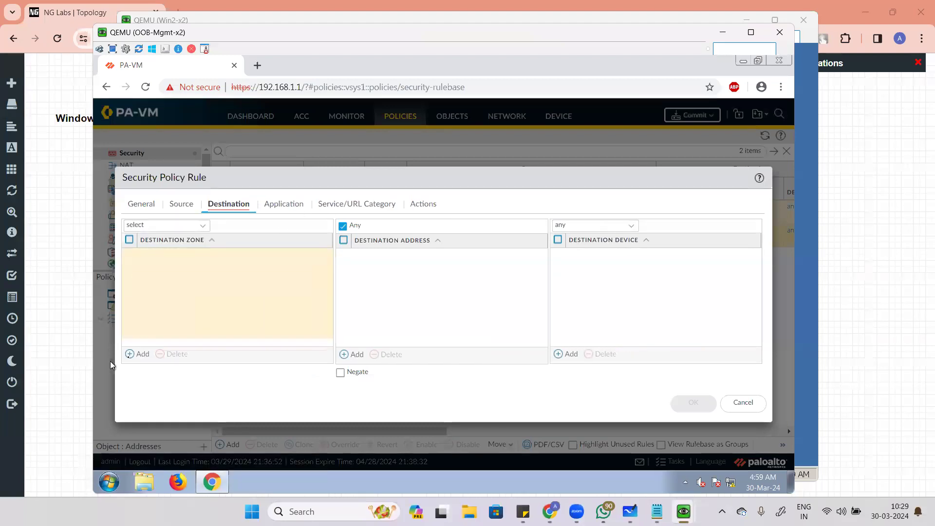
click(140, 354)
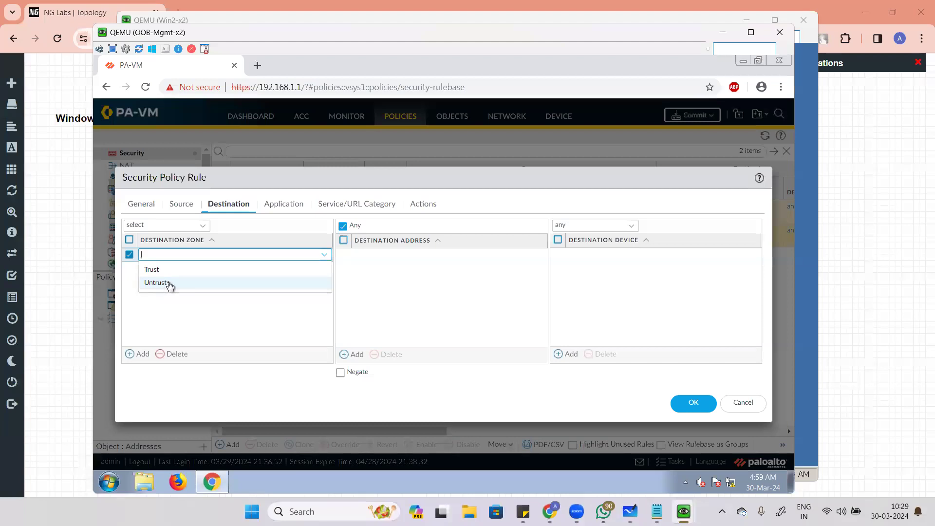
click(170, 284)
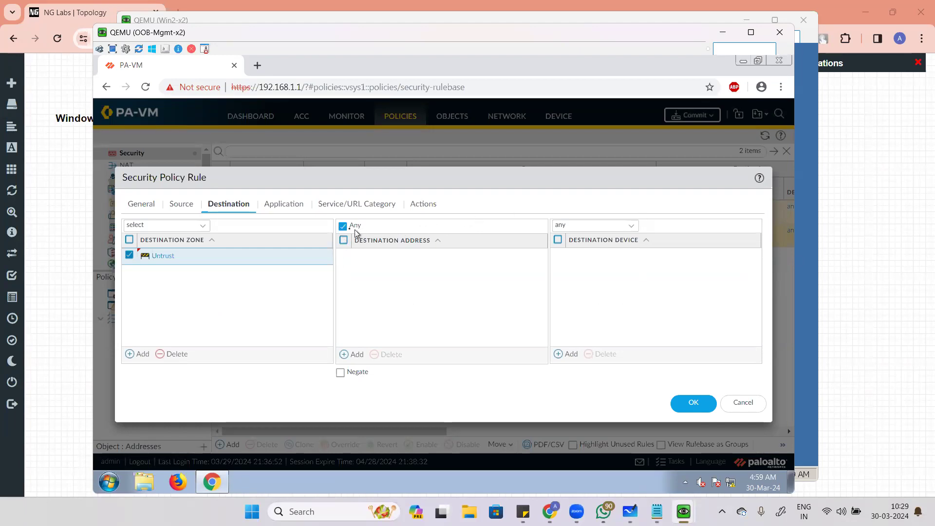
Step: Keep the rule's application and URL category at any and its service at application-default, without any individual service entry
click(294, 208)
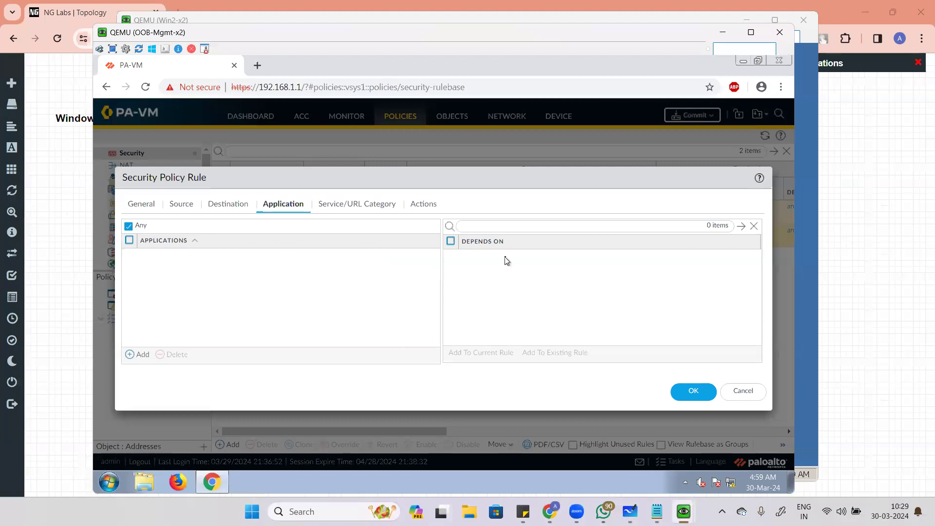
click(336, 204)
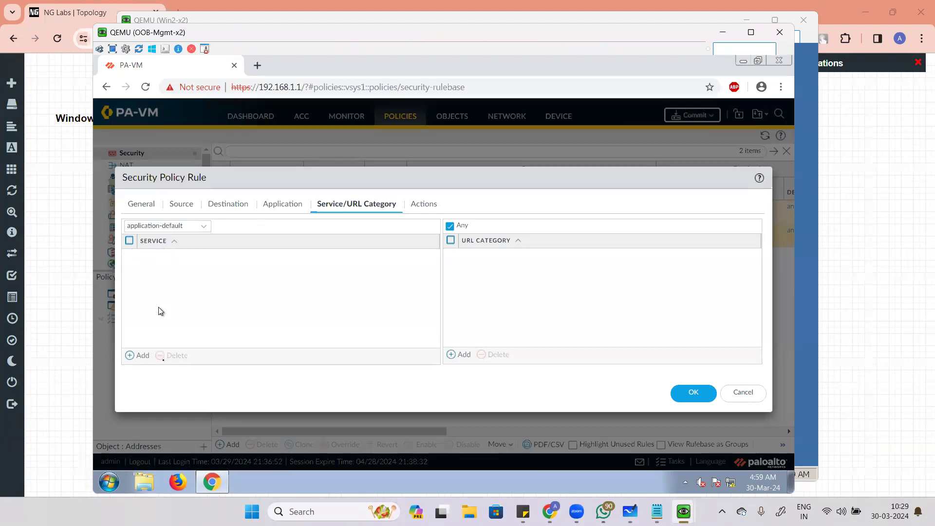
click(137, 355)
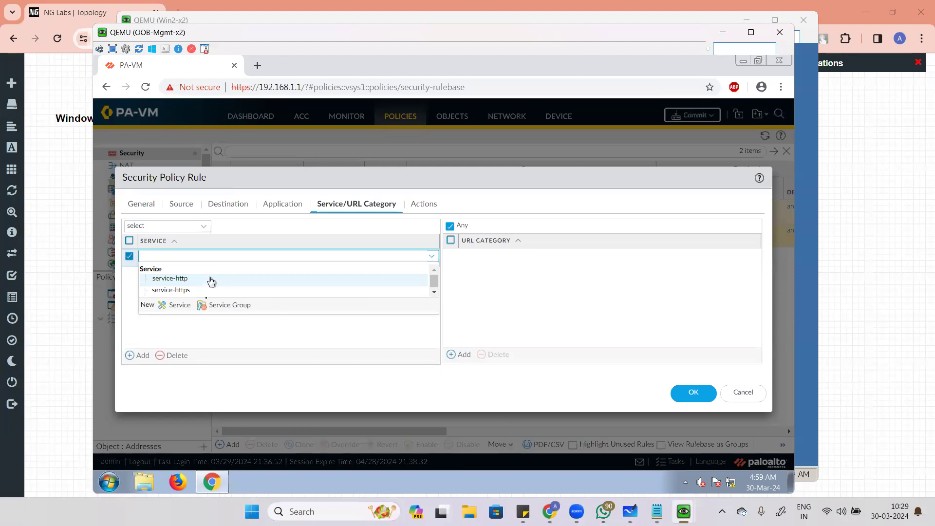
click(181, 356)
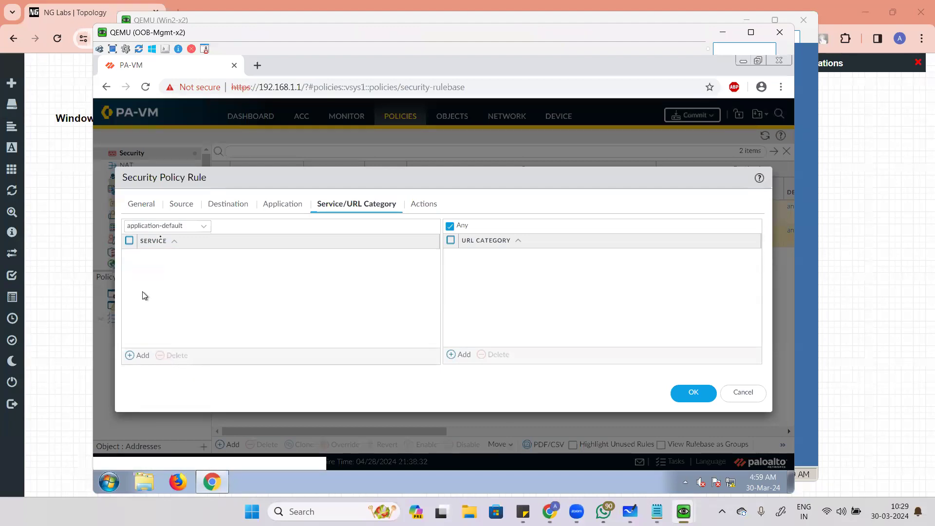
click(204, 226)
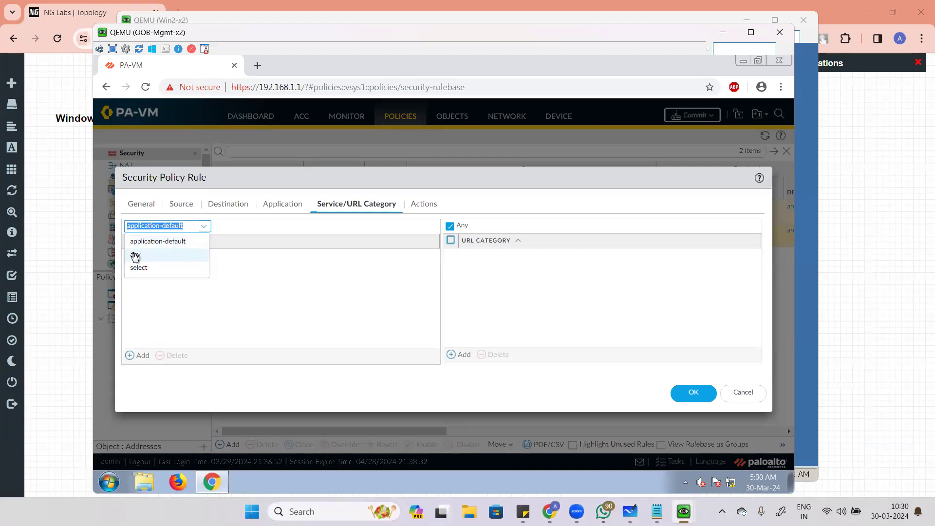
click(185, 241)
click(436, 228)
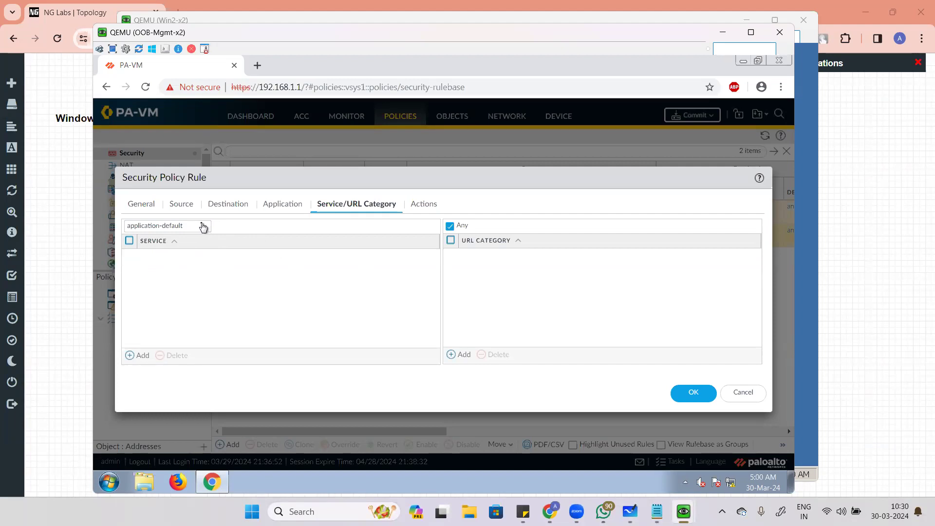
Step: Set the rule's action to Allow with logging at session end, and save the security rule
click(423, 204)
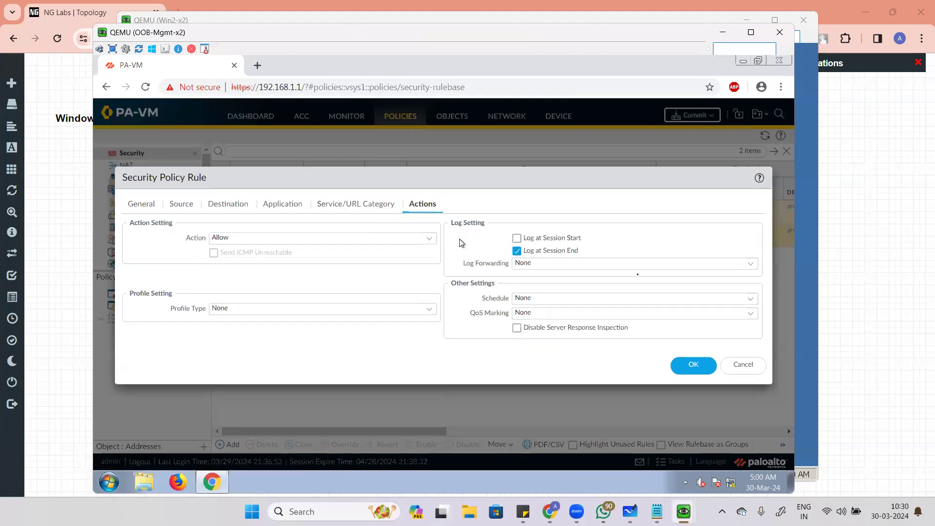
click(347, 209)
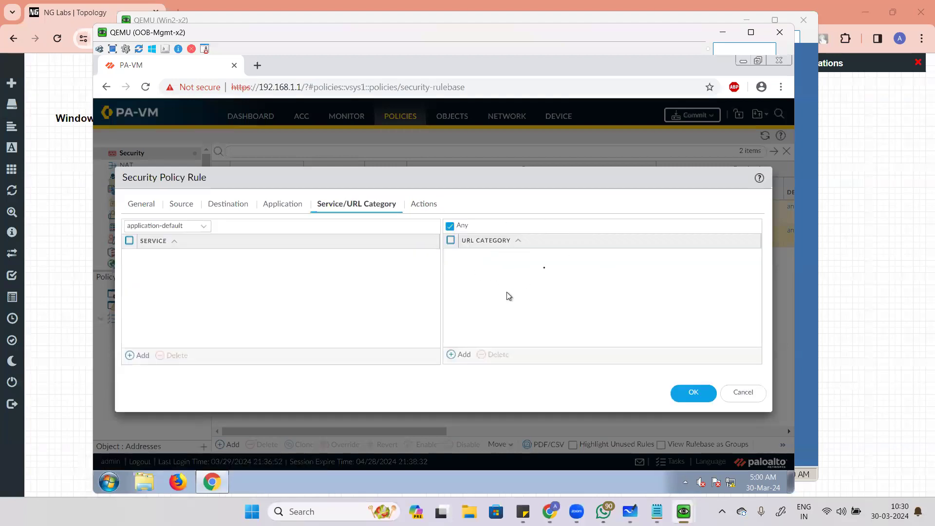
click(429, 206)
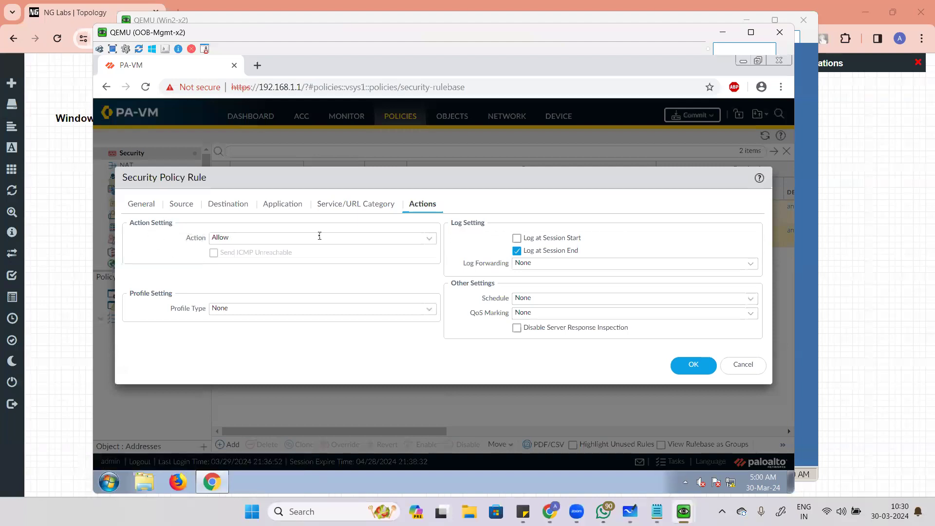
click(429, 238)
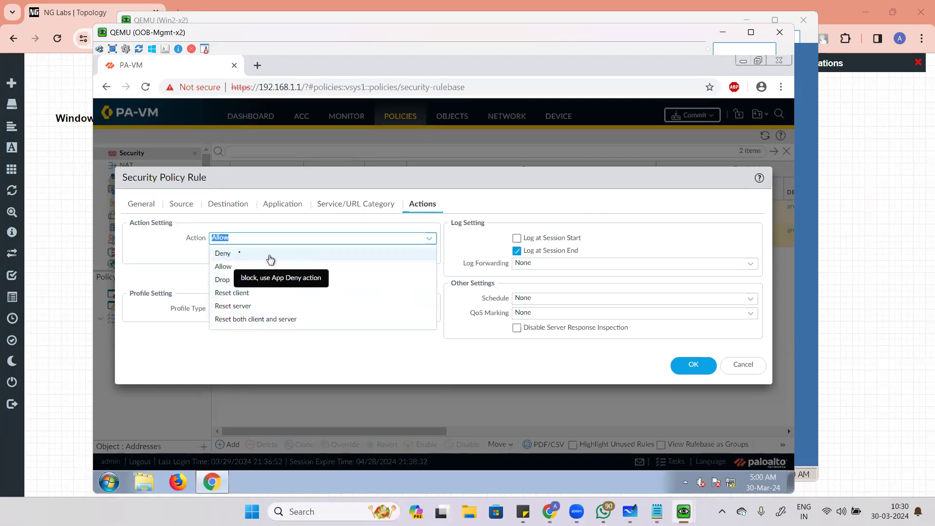
click(237, 269)
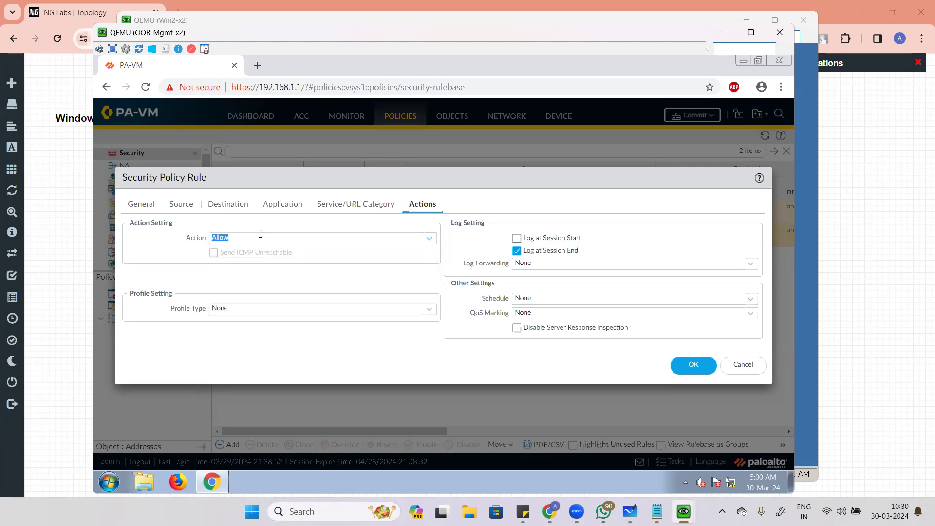
click(451, 278)
drag(568, 253, 461, 250)
click(463, 252)
click(699, 365)
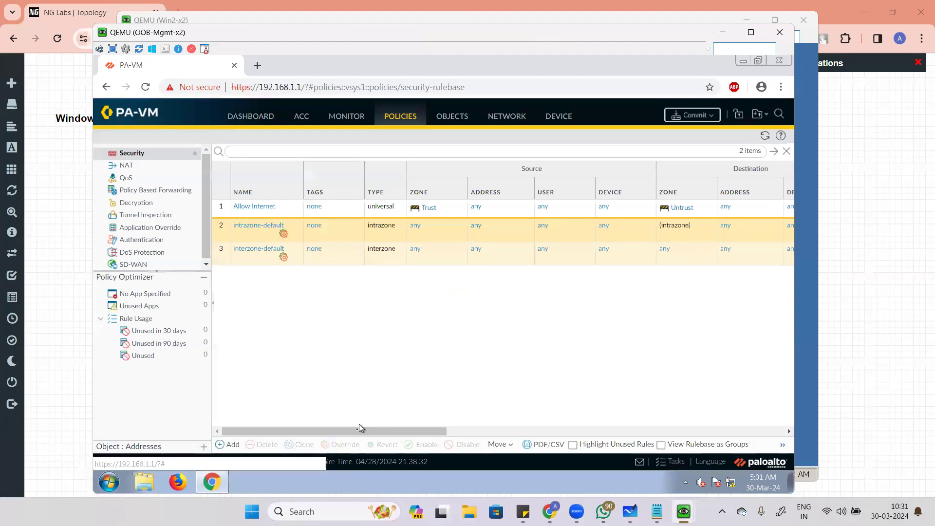
Step: Review the zones, service and action of the Allow Internet rule, and the original and translated packet settings of the DefaultNAT rule
drag(359, 431, 288, 424)
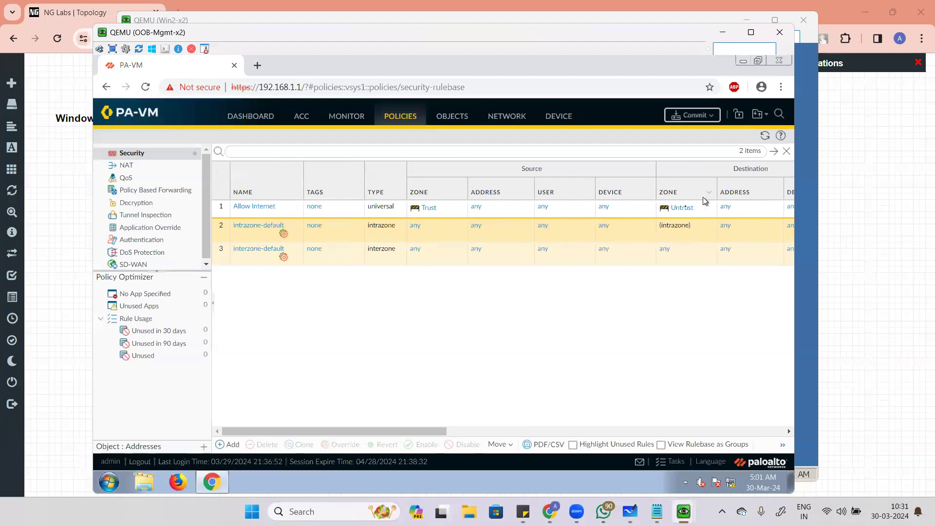
drag(416, 431, 556, 389)
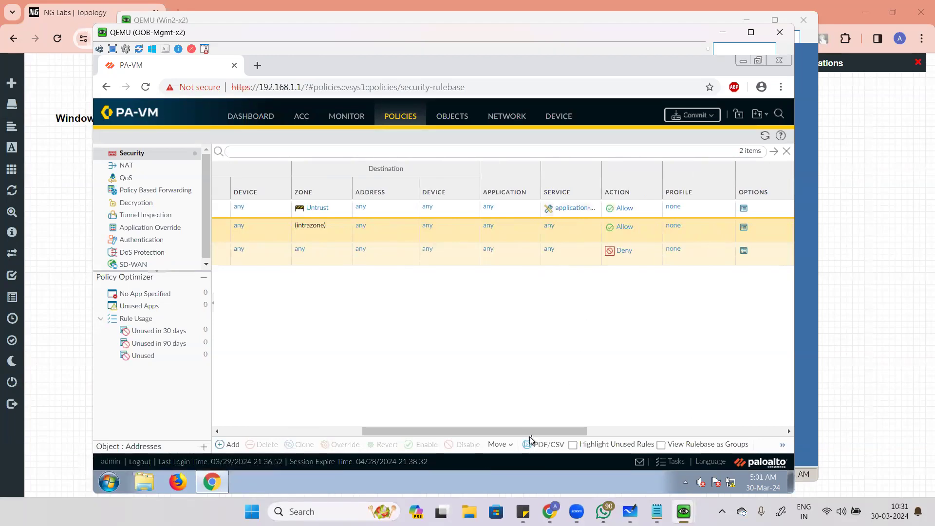
drag(535, 431, 238, 182)
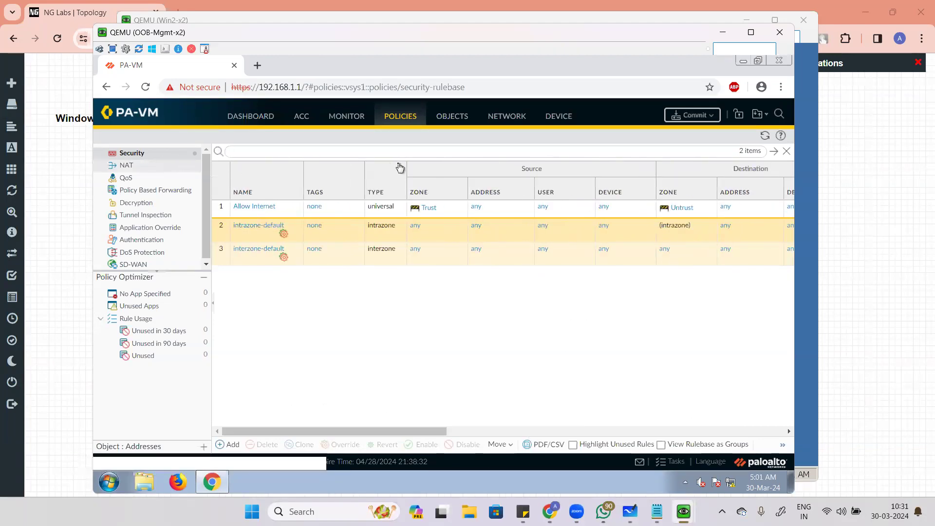
click(126, 165)
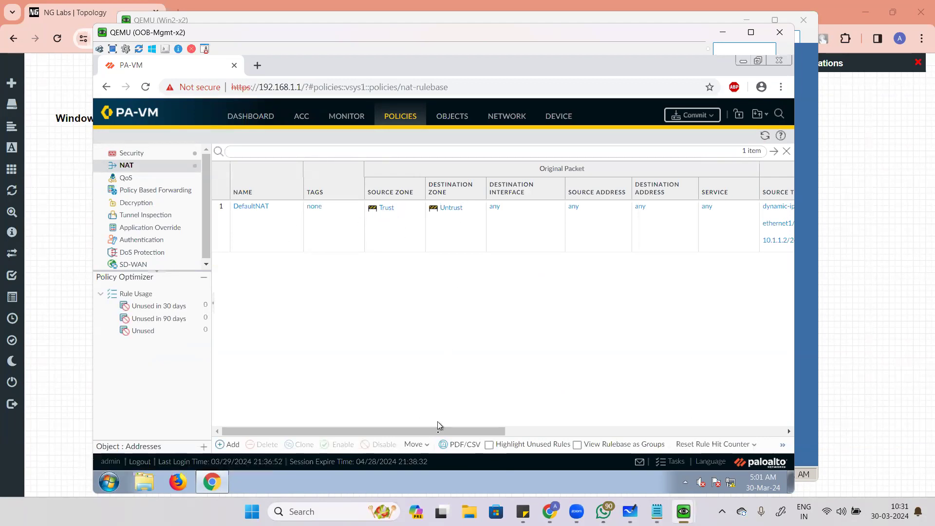
drag(440, 429, 535, 429)
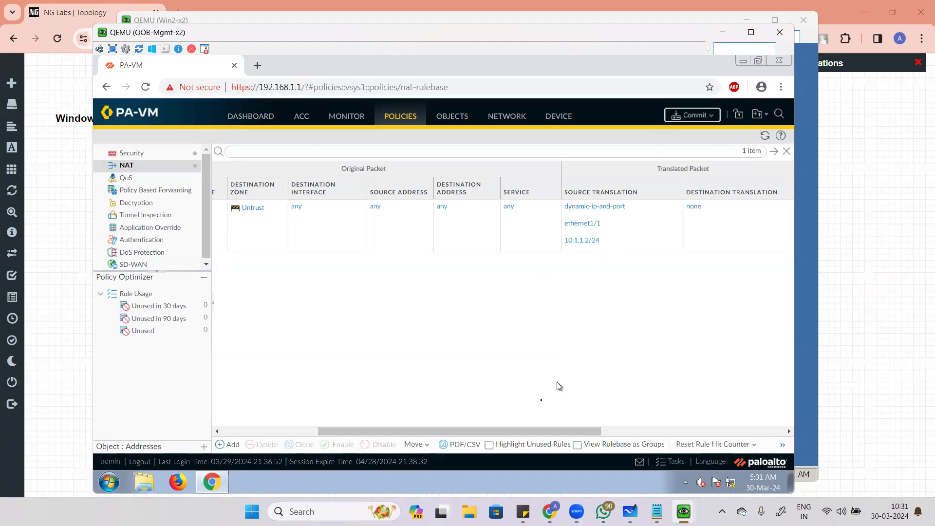
drag(510, 431, 413, 431)
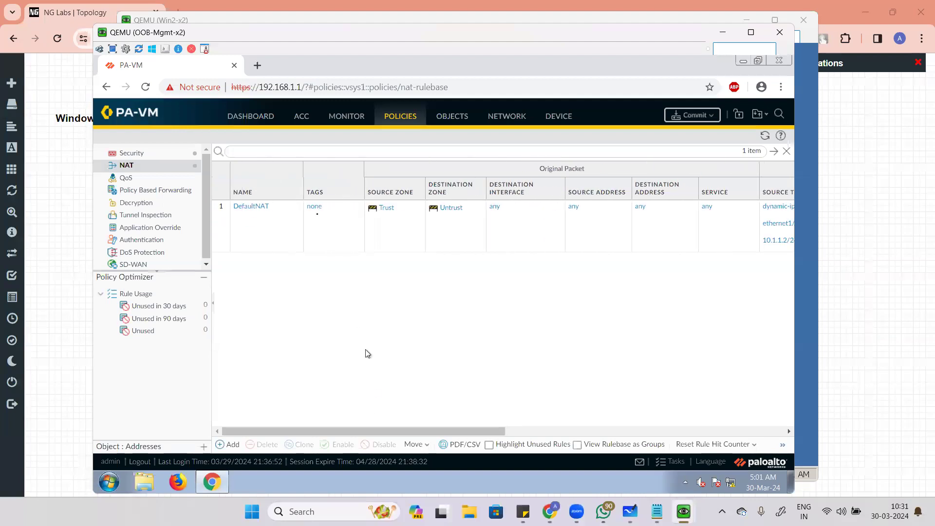
Step: Commit the firewall changes, checking the continuous ping to 8.8.8.8 on Win2 and the commit progress
click(694, 116)
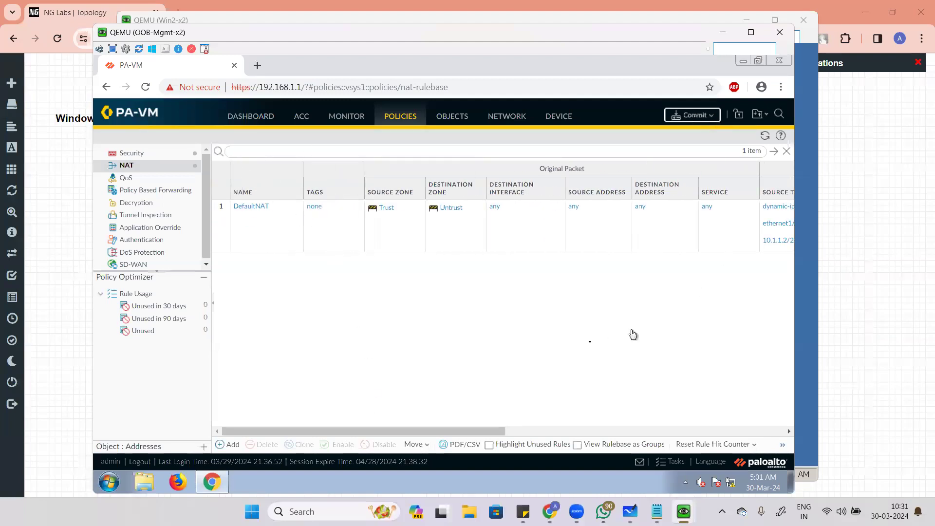
click(550, 415)
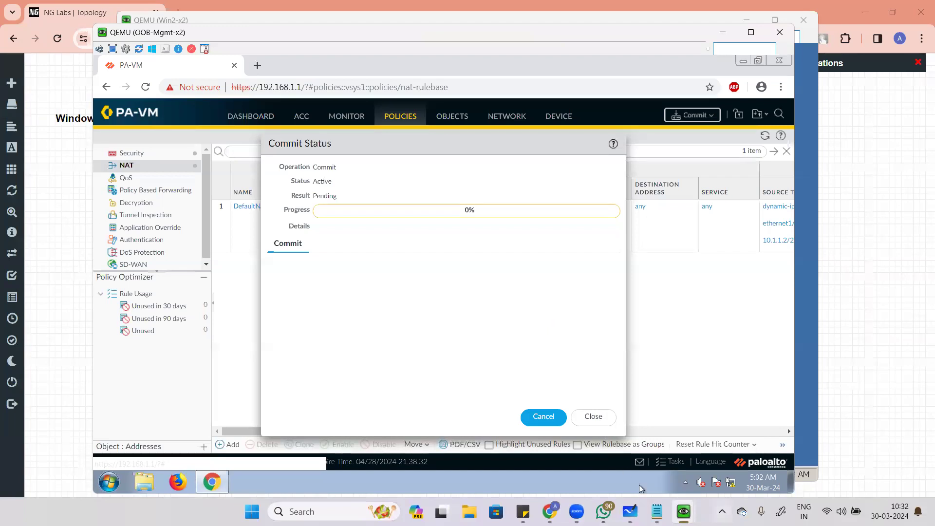
mouse_move(683, 511)
click(713, 482)
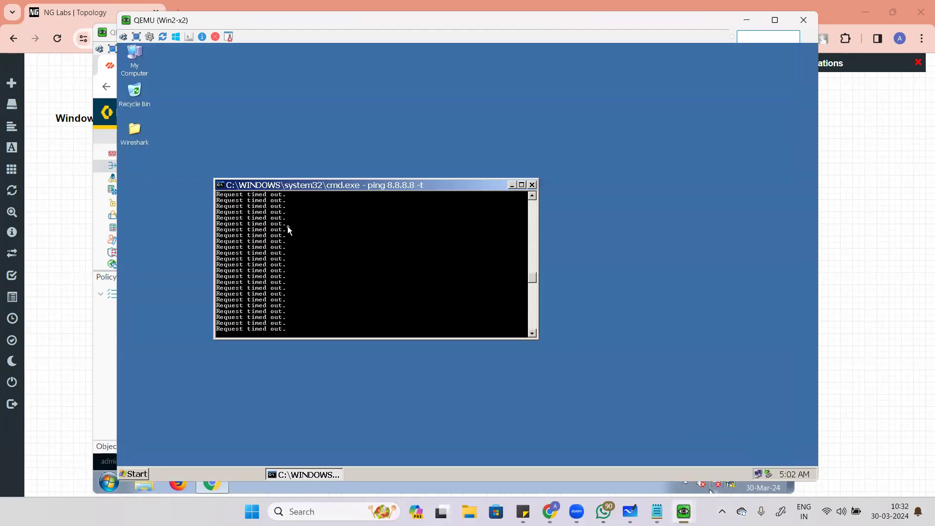
click(115, 370)
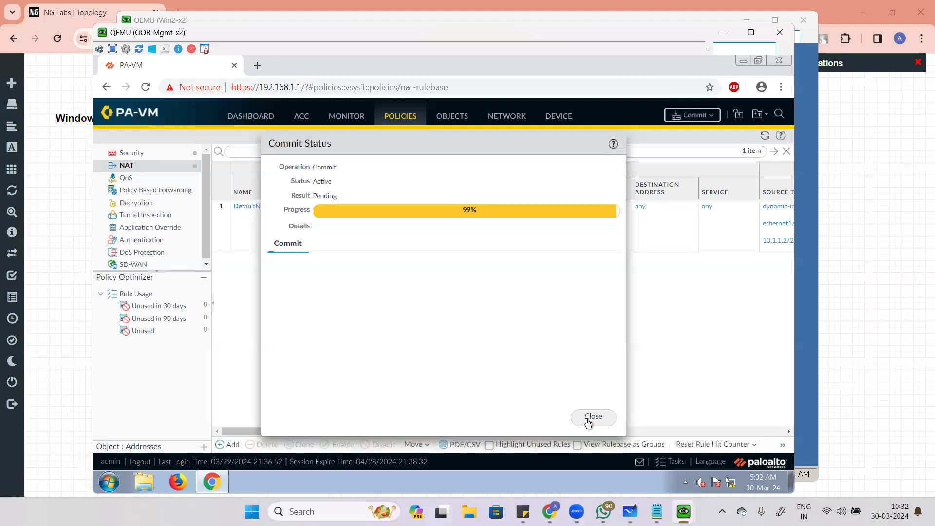
Step: Check the continuous ping to 8.8.8.8 on Win2, read the commit result on the firewall, and close the commit status
mouse_move(683, 511)
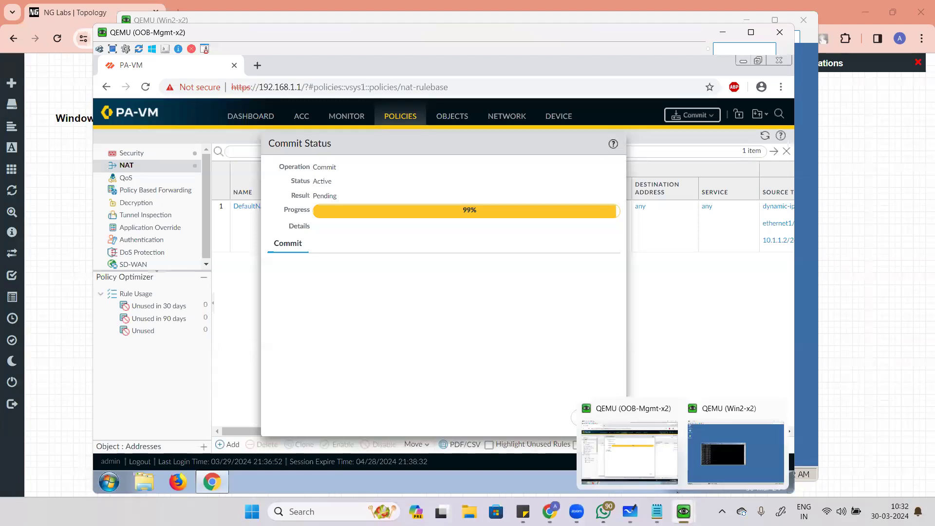
click(711, 459)
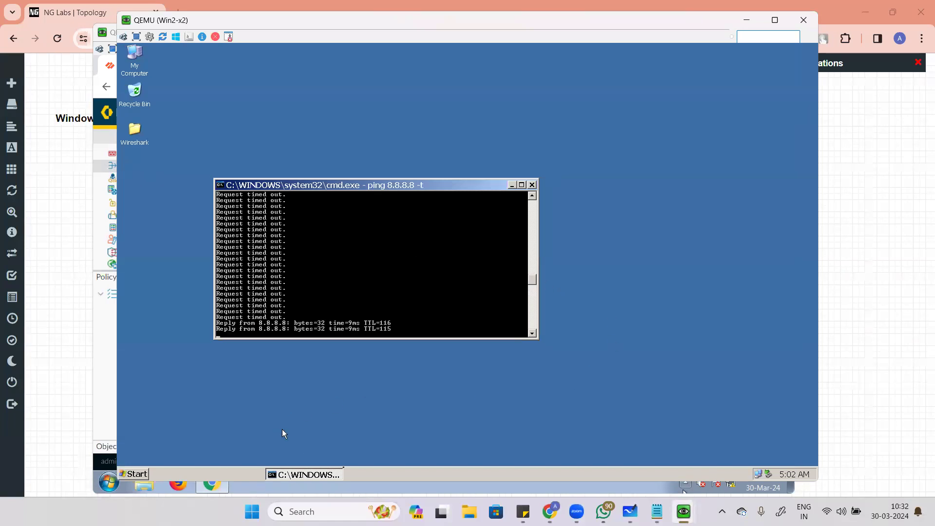
mouse_move(549, 511)
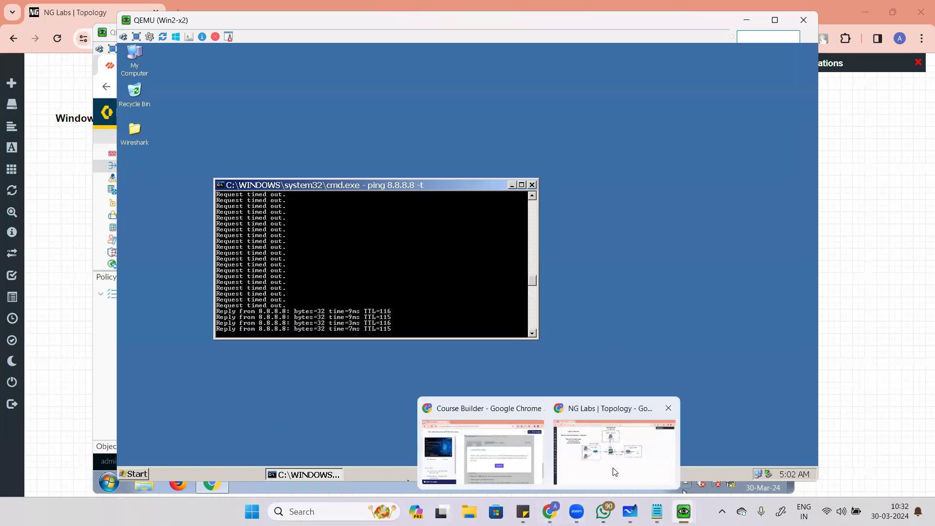
mouse_move(683, 509)
click(629, 450)
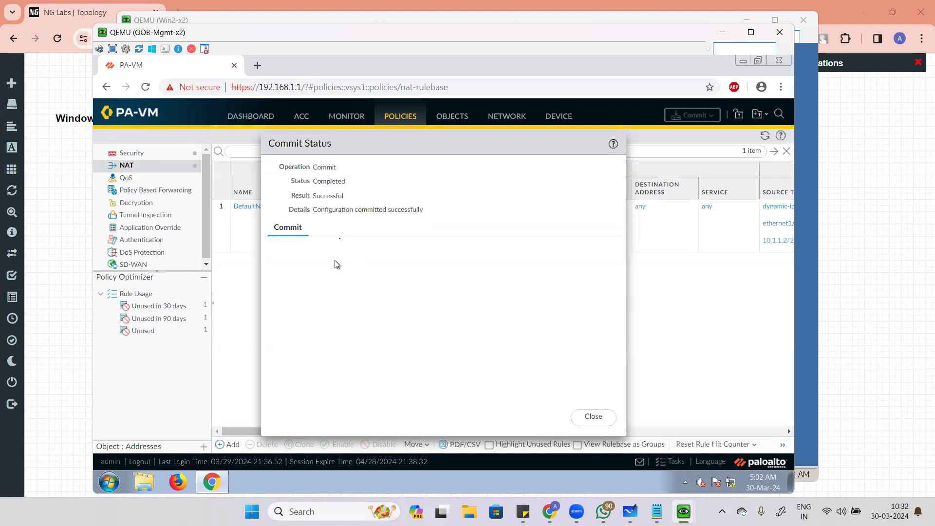
drag(320, 171, 424, 215)
click(593, 417)
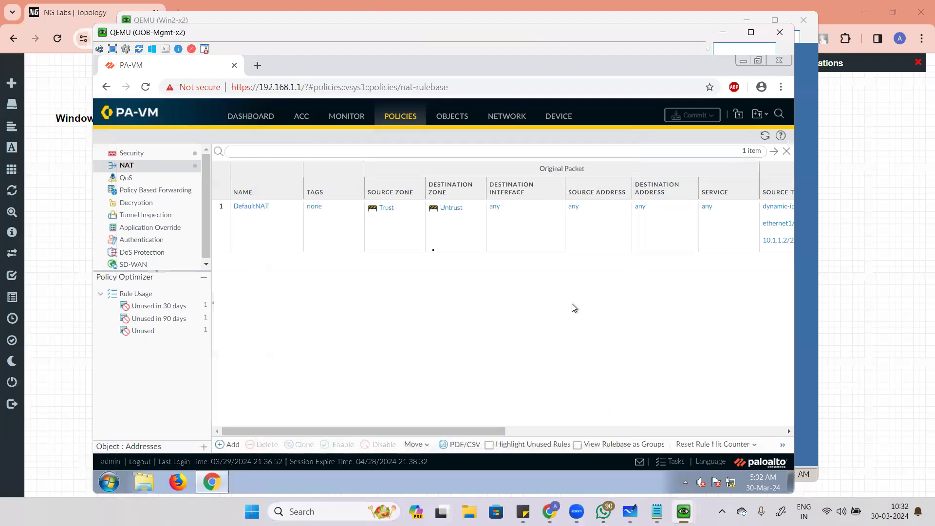
Step: Review the security and NAT rule lists, the Ethernet interface addresses, and the interfaces assigned to the Trust and Untrust zones
click(131, 155)
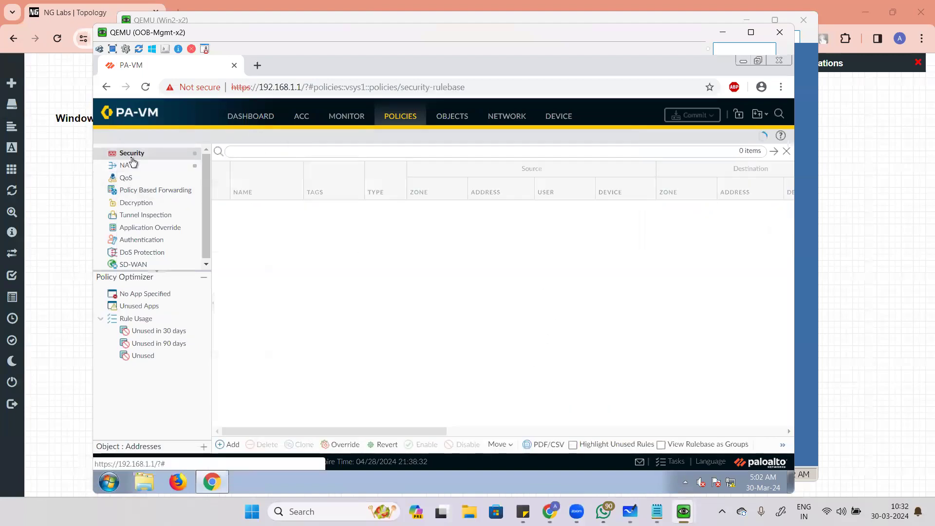
click(128, 165)
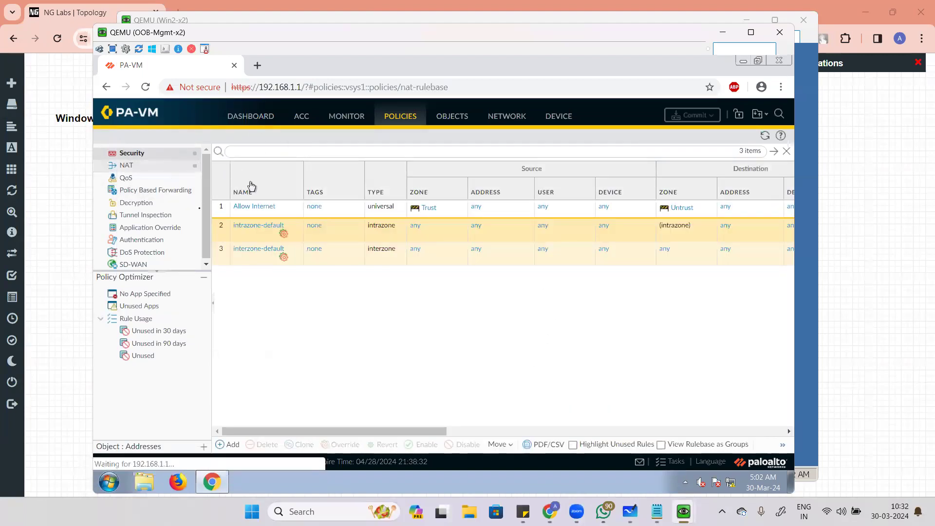
click(501, 126)
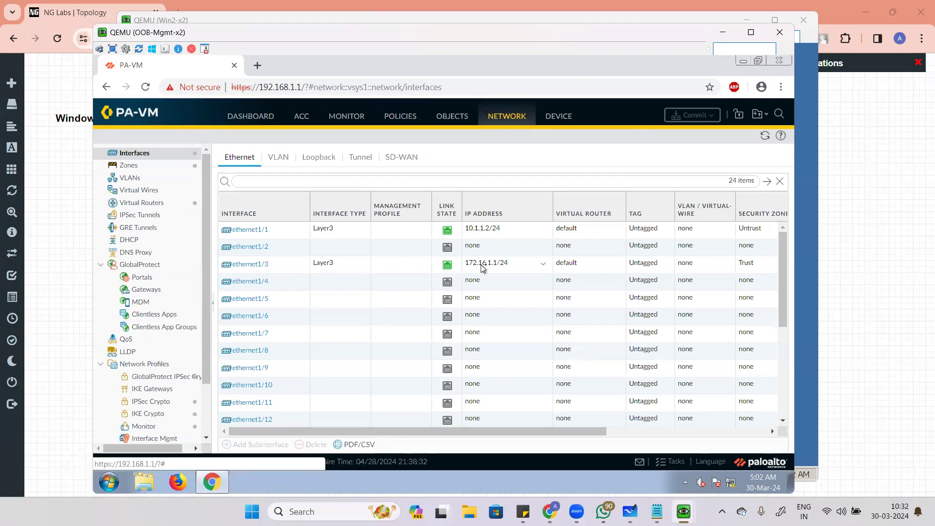
click(157, 168)
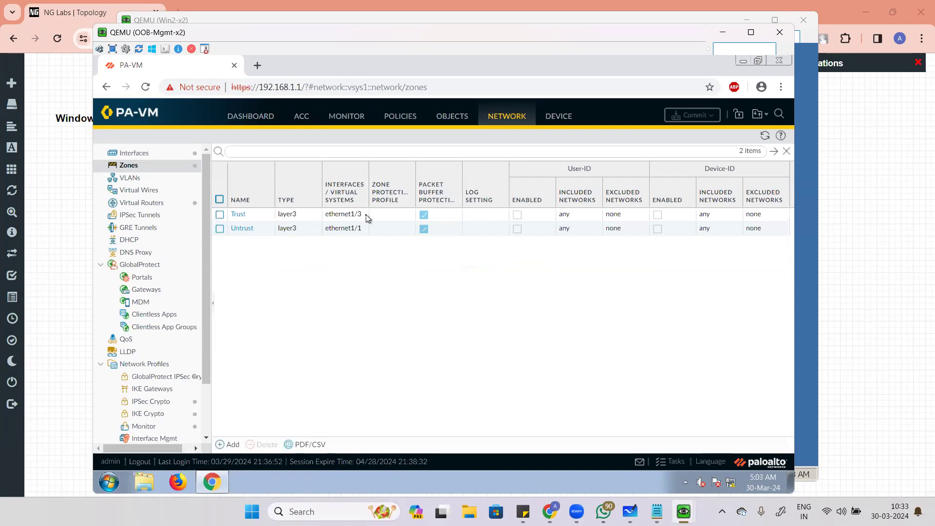
Step: Check the running ping to 8.8.8.8 on Win2 and view the lab topology before returning to the OOB-Mgmt firewall session
mouse_move(683, 511)
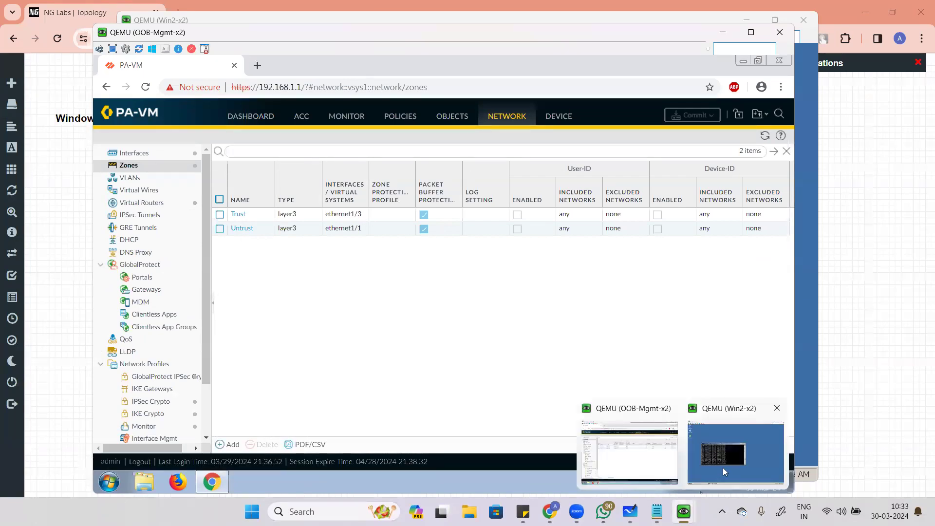
click(722, 468)
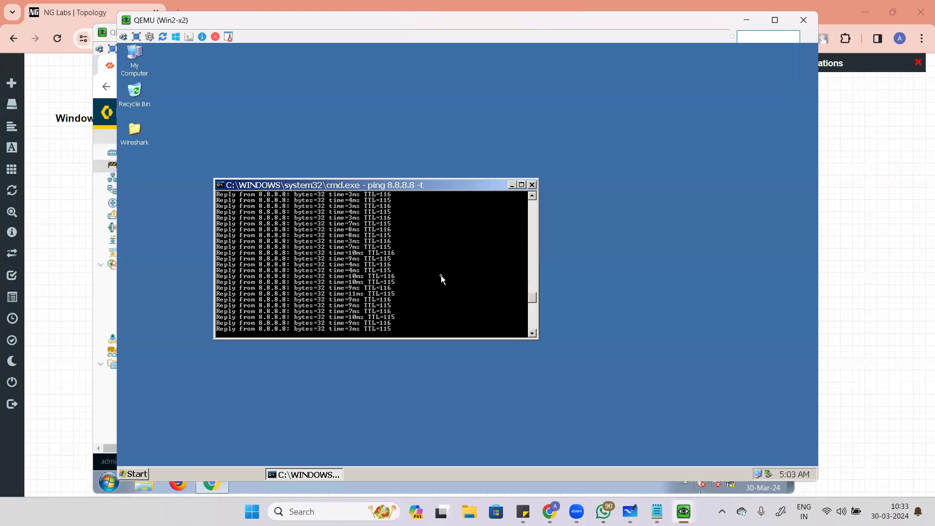
click(74, 335)
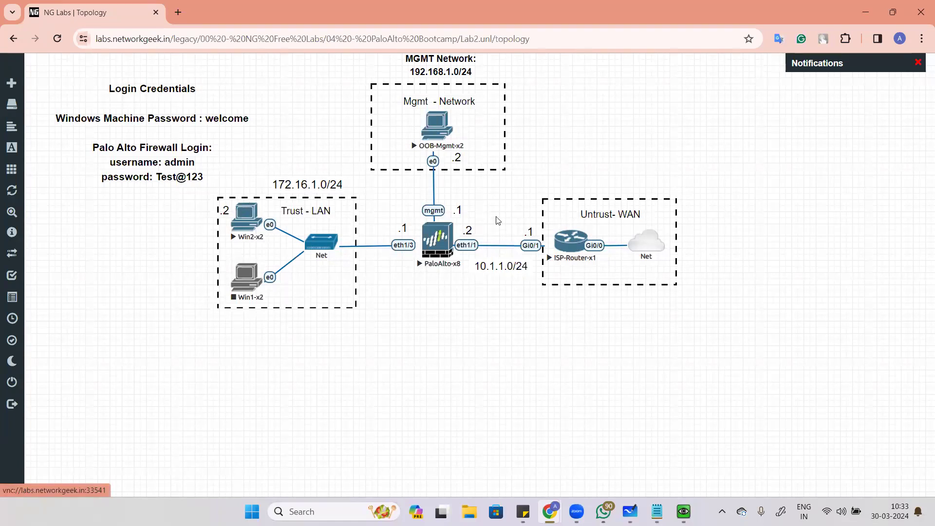
mouse_move(683, 511)
click(648, 450)
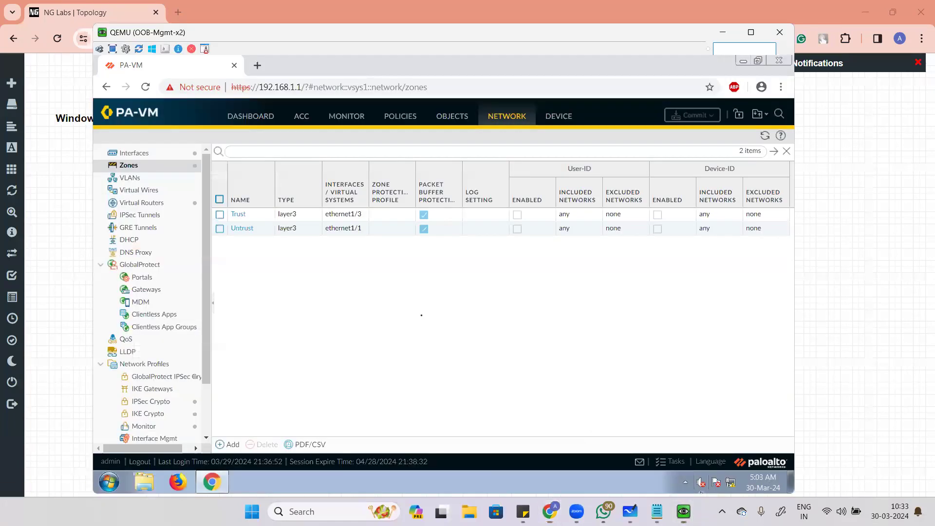
Step: Check the hit count and last-hit time of the Allow Internet security rule
click(400, 116)
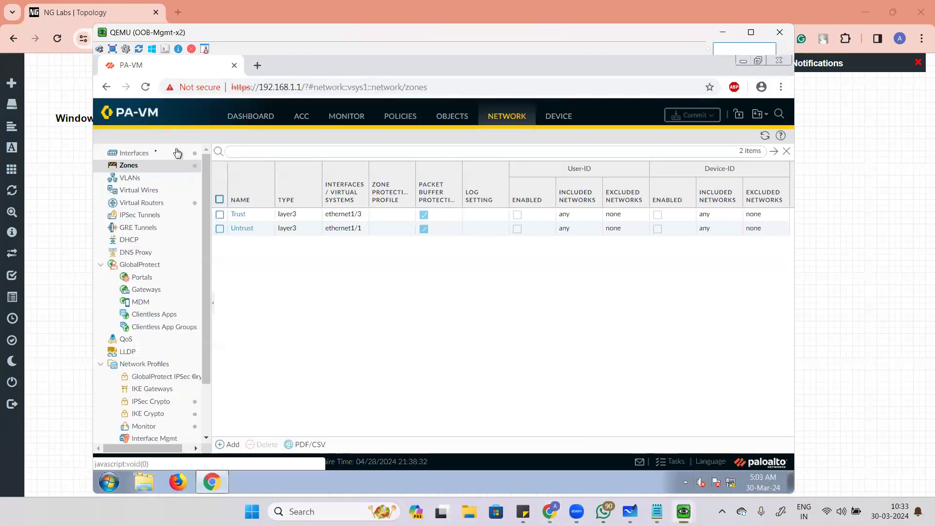
click(162, 155)
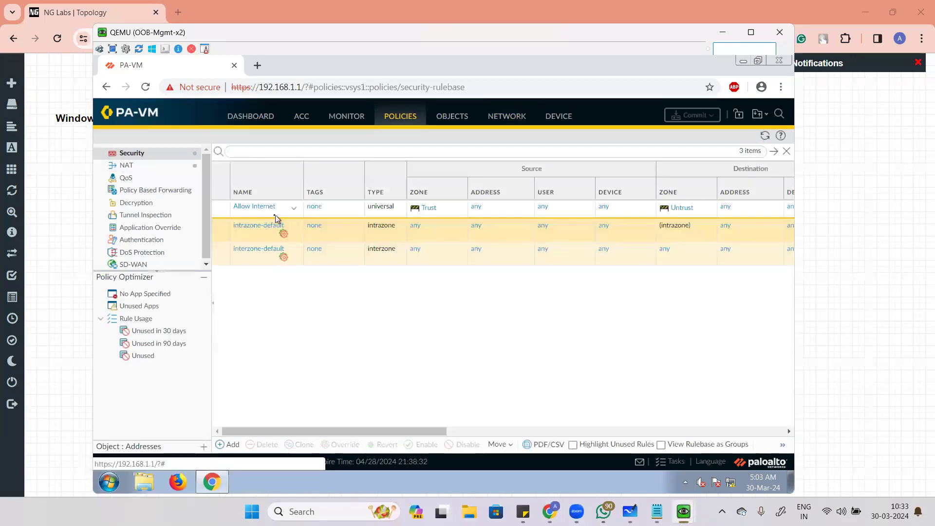
drag(399, 431, 620, 432)
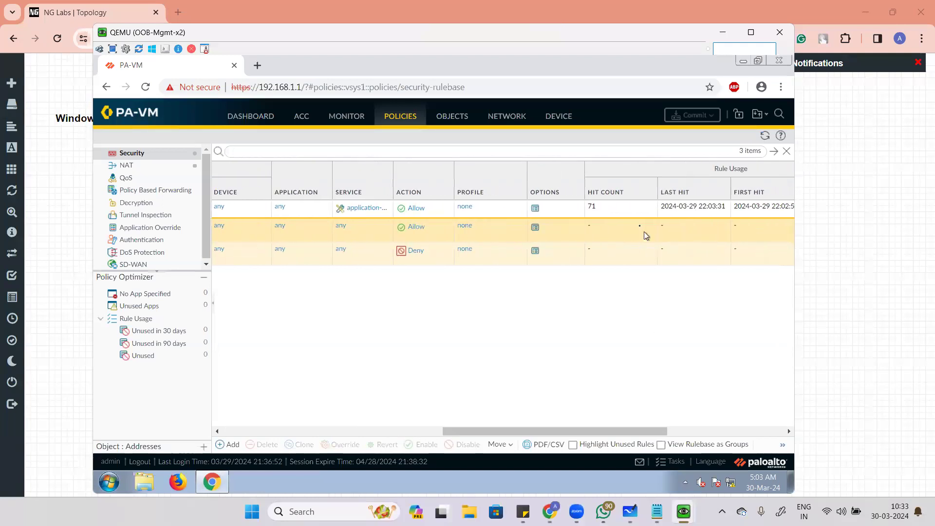
click(603, 205)
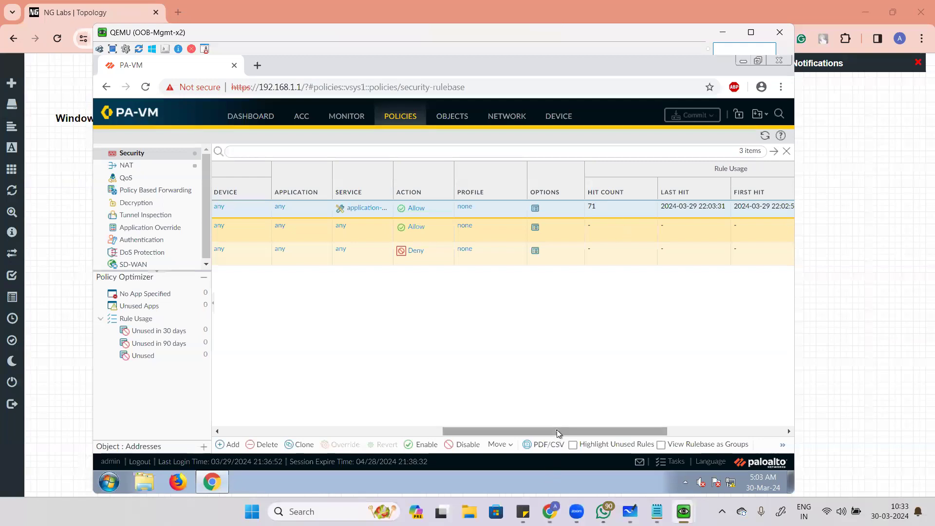
drag(556, 430, 336, 431)
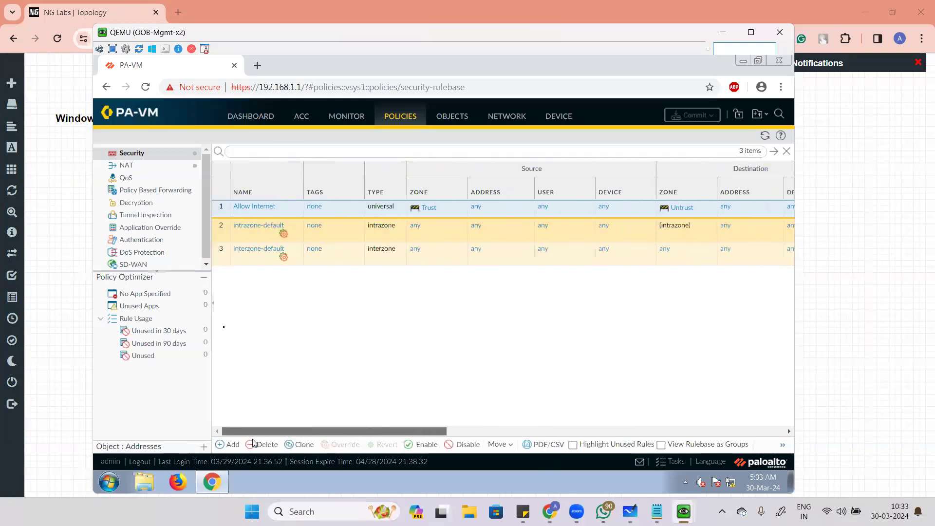
Step: Open the Allow Internet rule and examine its general and source settings against the lab topology
click(244, 209)
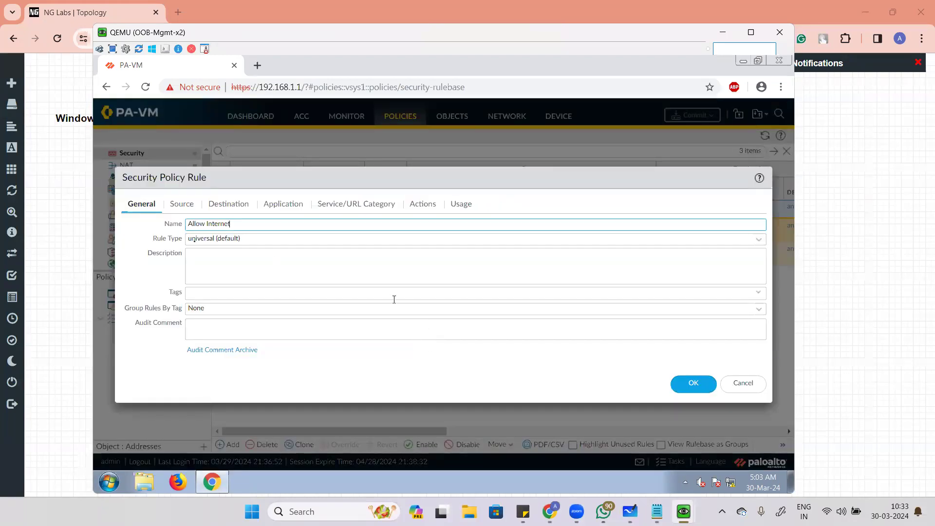
click(188, 207)
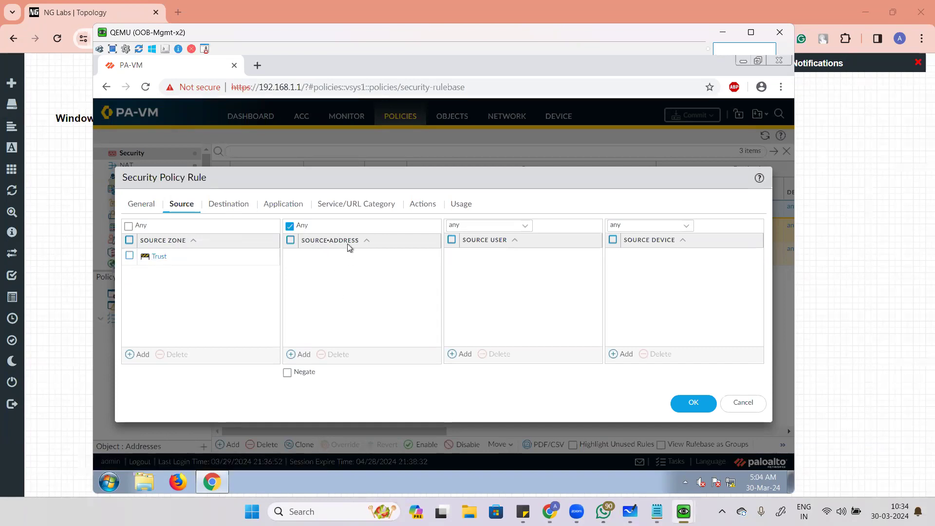
click(49, 322)
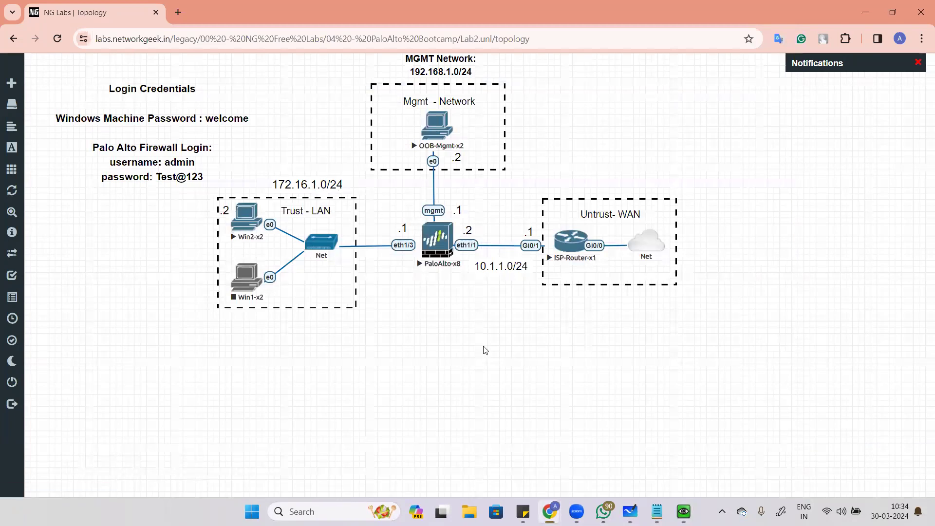
mouse_move(702, 500)
click(630, 452)
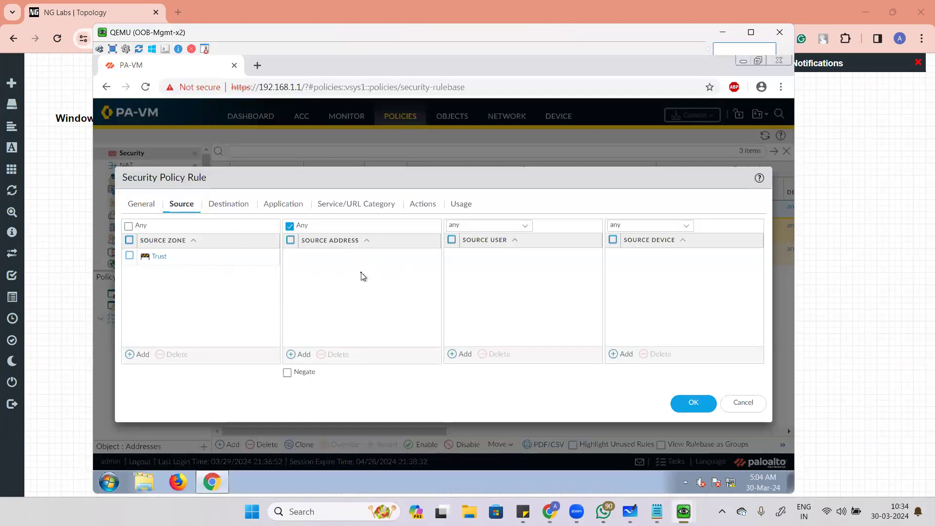
click(88, 289)
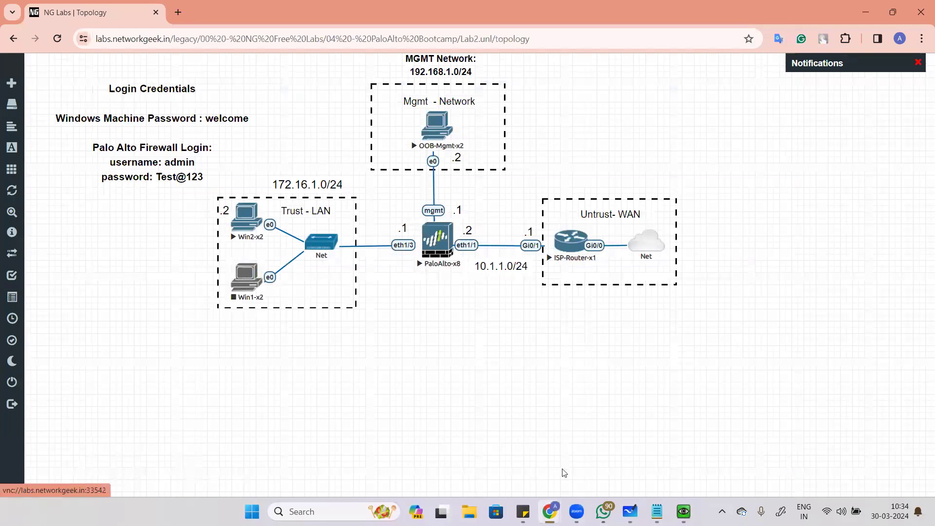
Step: Examine the destination settings of the Allow Internet rule, including the choices for the destination zone
click(683, 511)
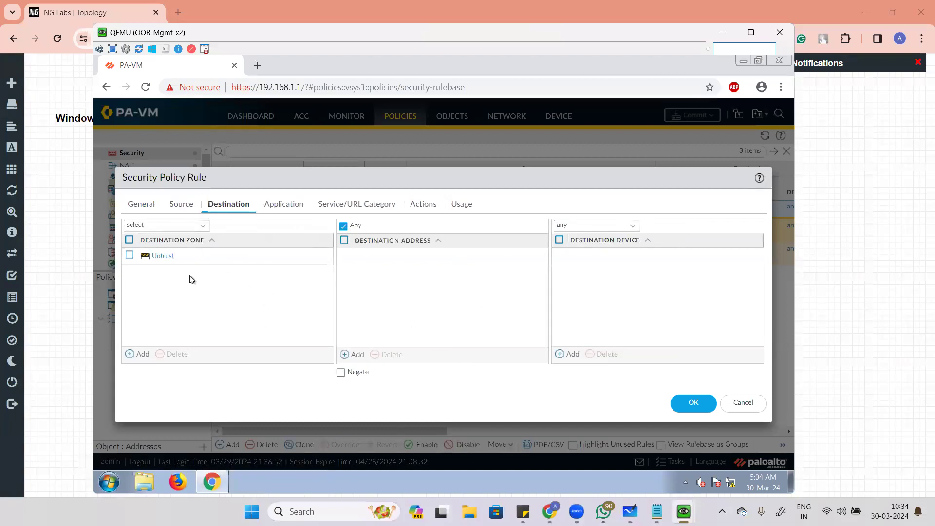
click(202, 226)
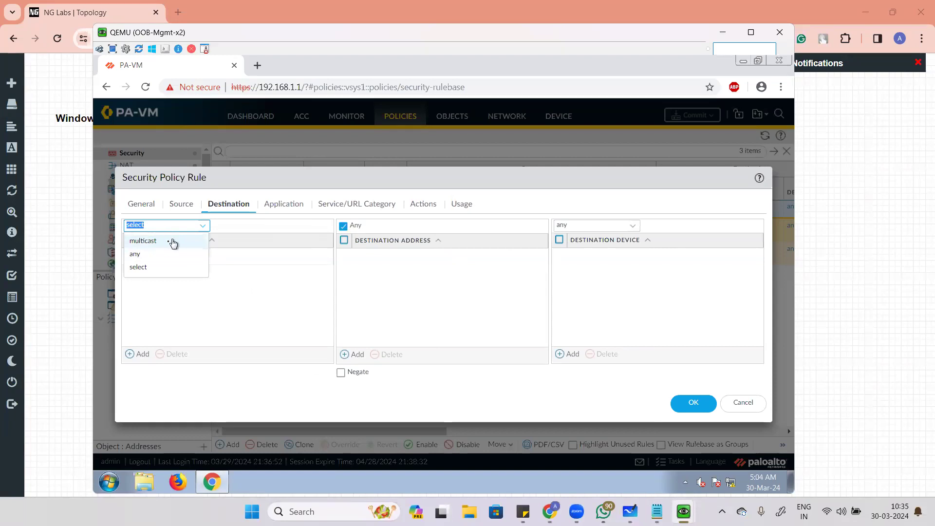
click(273, 288)
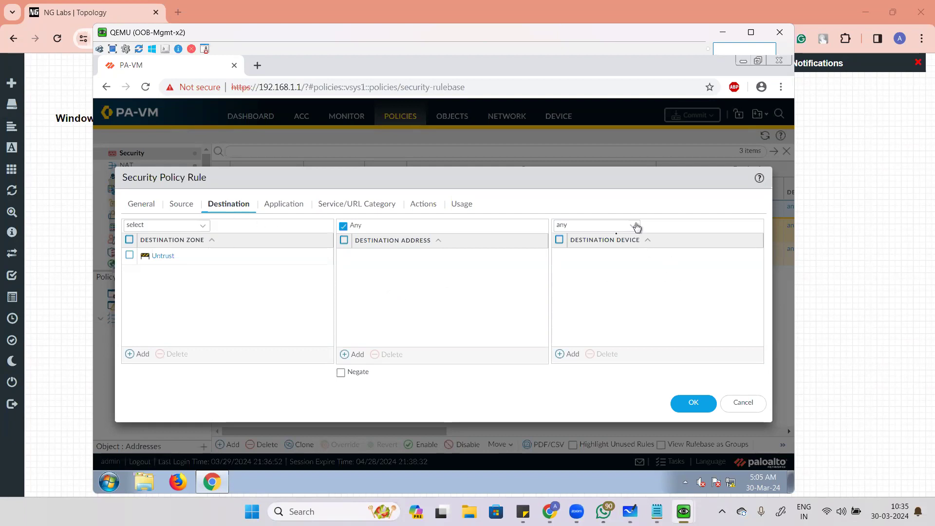
Step: Browse the application list of the Allow Internet rule and add youtube as its application
click(289, 205)
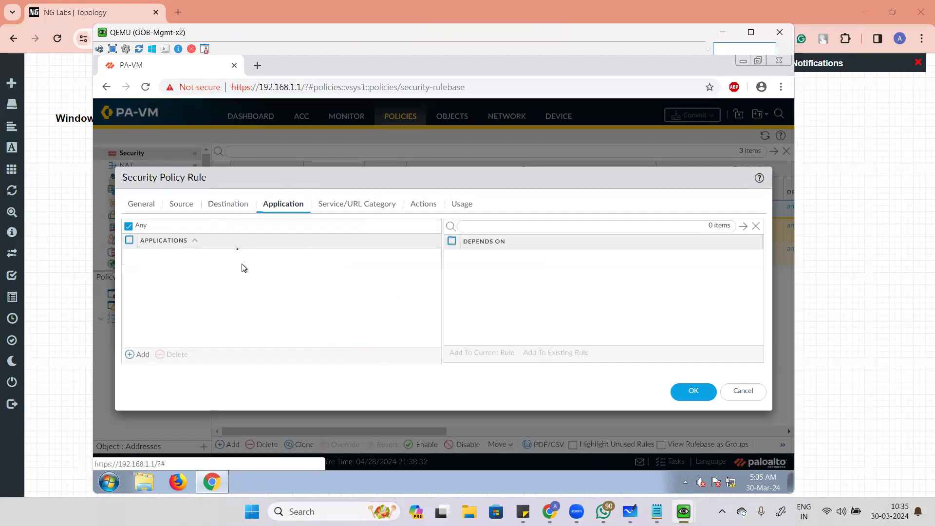
click(142, 355)
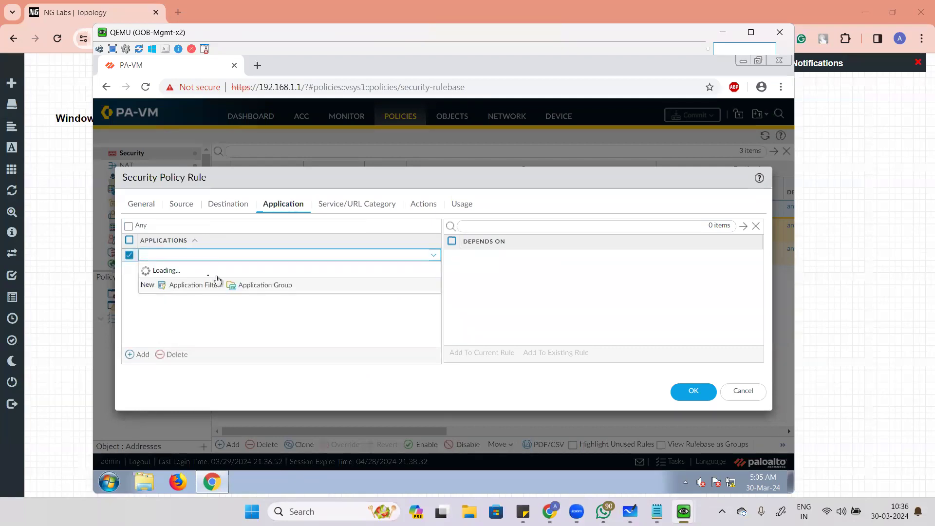
scroll(229, 389, down, 20)
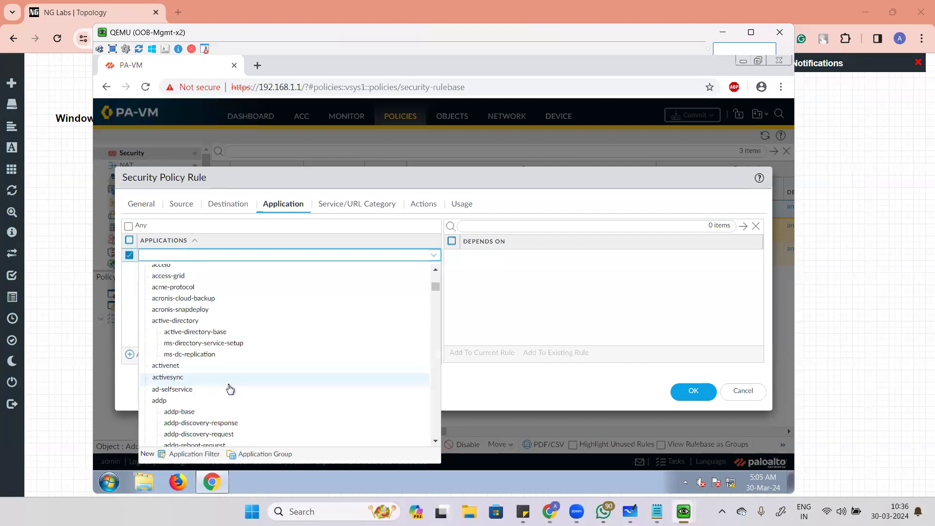
scroll(235, 384, down, 15)
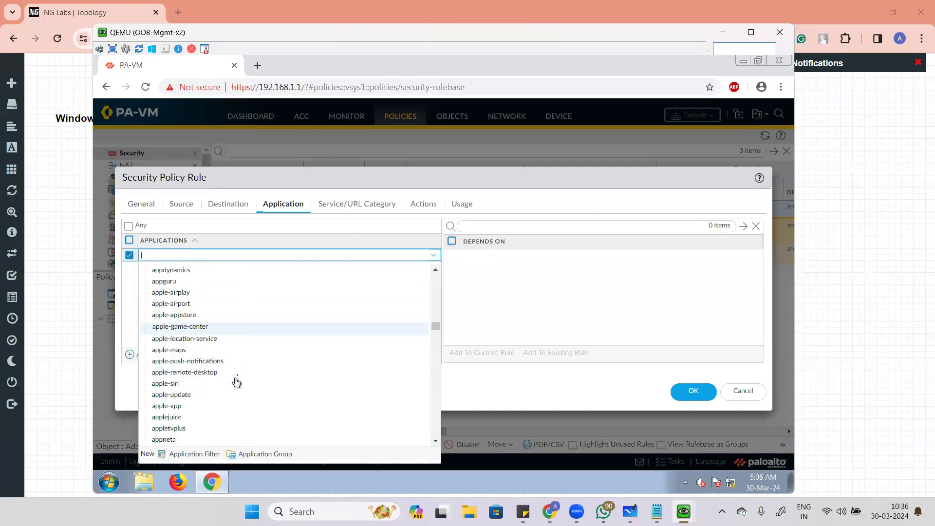
drag(435, 327, 437, 451)
click(433, 255)
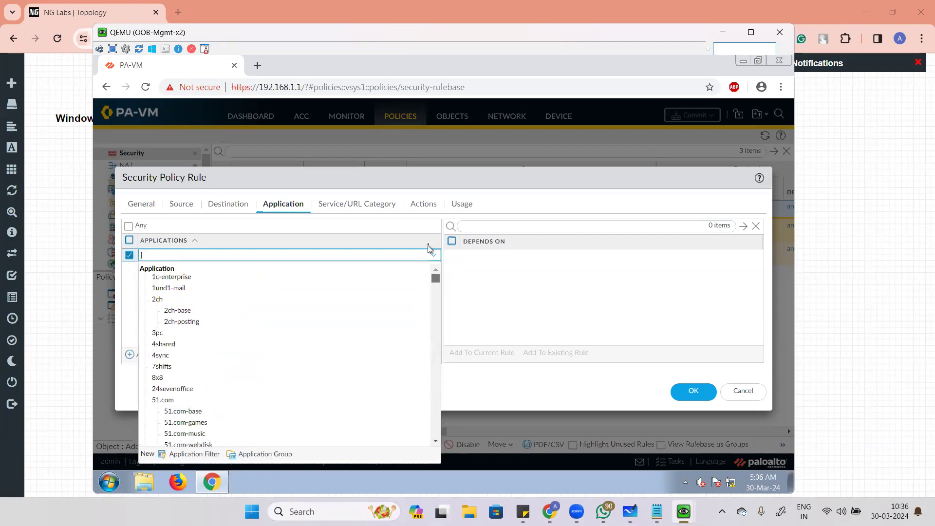
text(youtube)
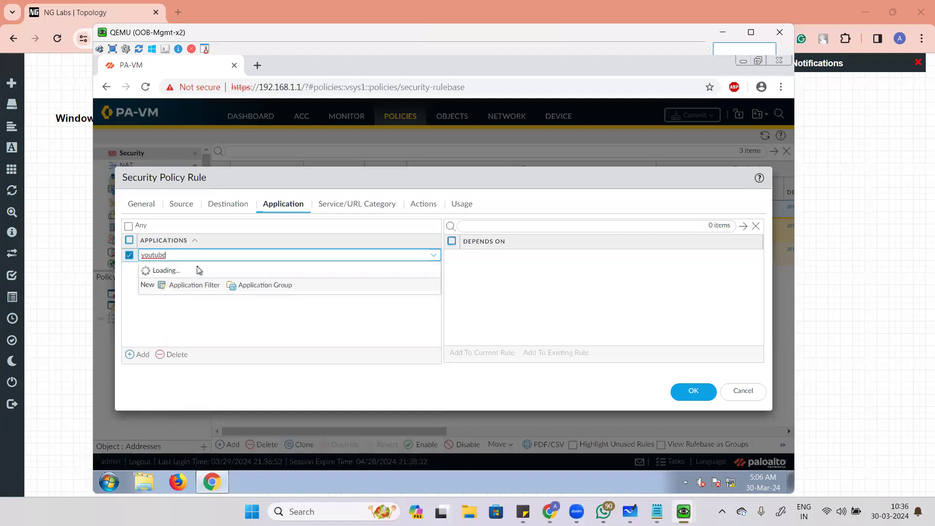
click(170, 282)
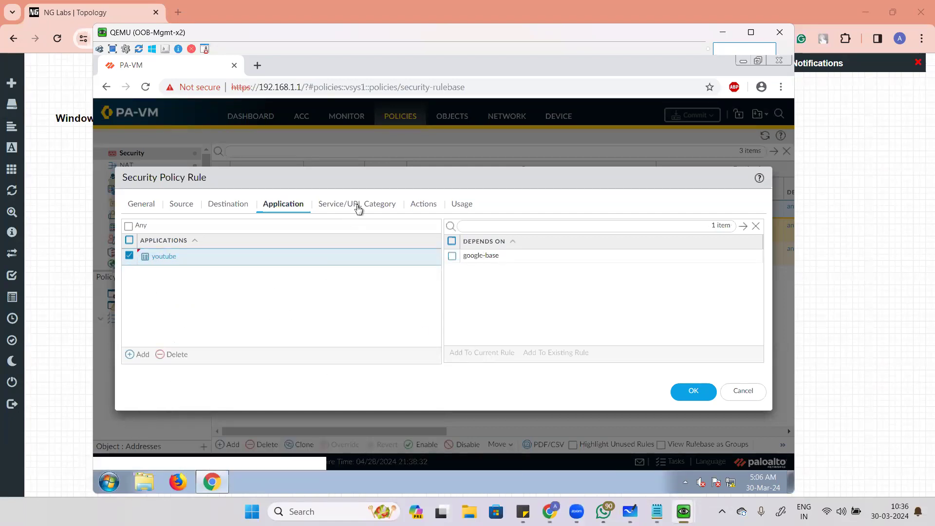
Step: Remove youtube from the Allow Internet rule's applications and set the rule to match any application
click(435, 210)
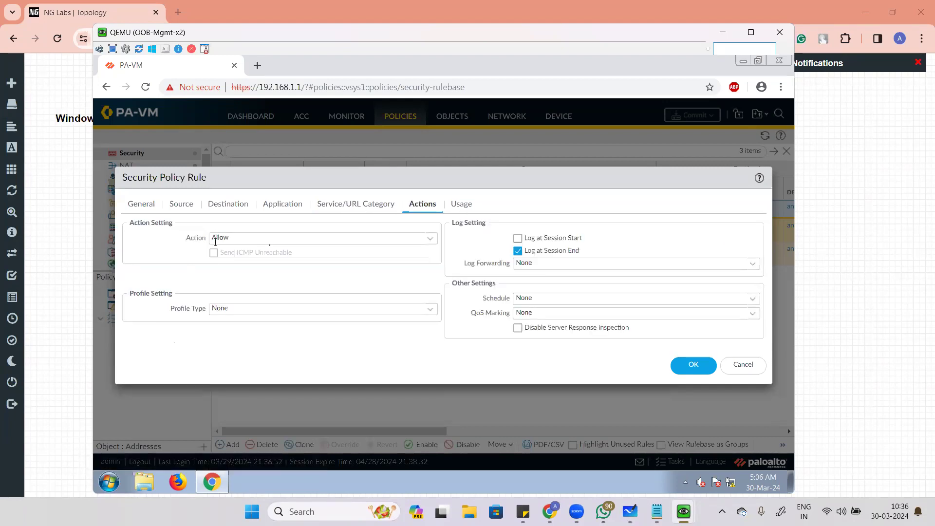
click(246, 237)
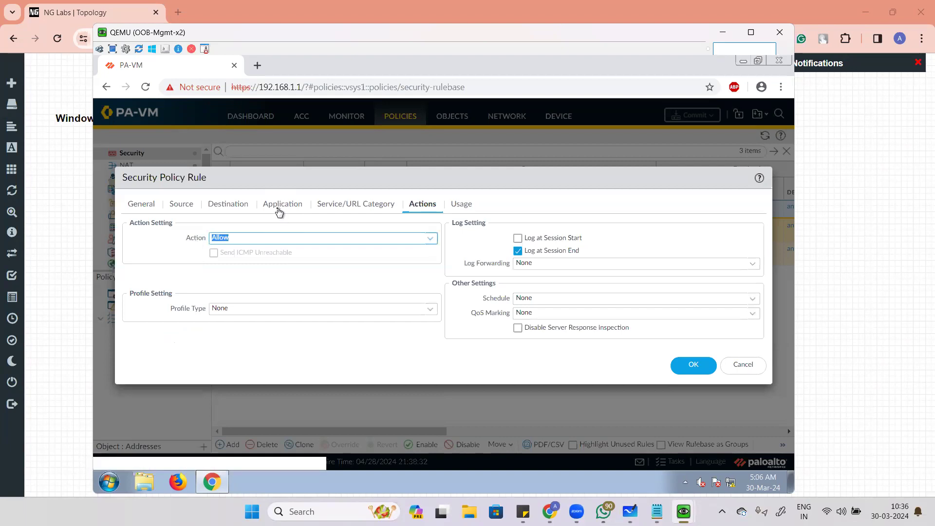
click(283, 203)
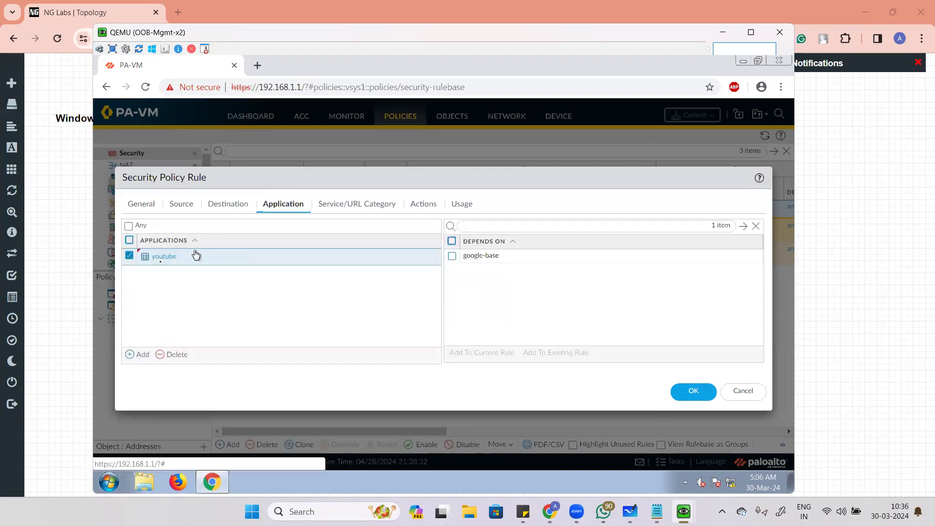
click(173, 354)
click(128, 226)
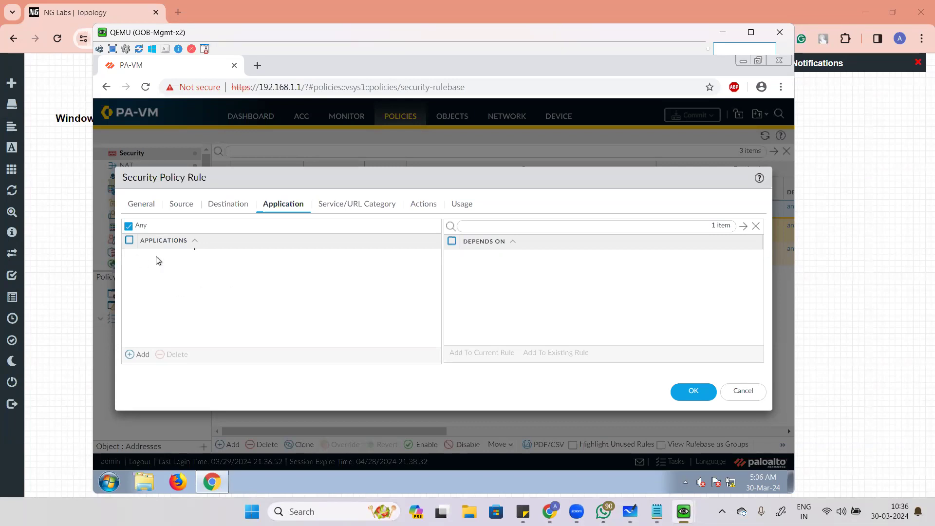
Step: Examine the Allow Internet rule's service options, including the new service form, and set the service back to application-default
click(383, 208)
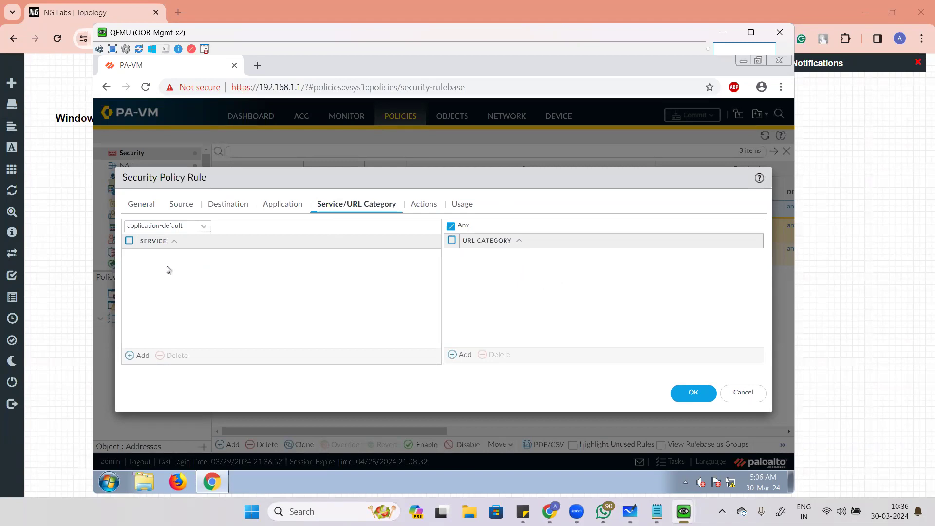
click(138, 355)
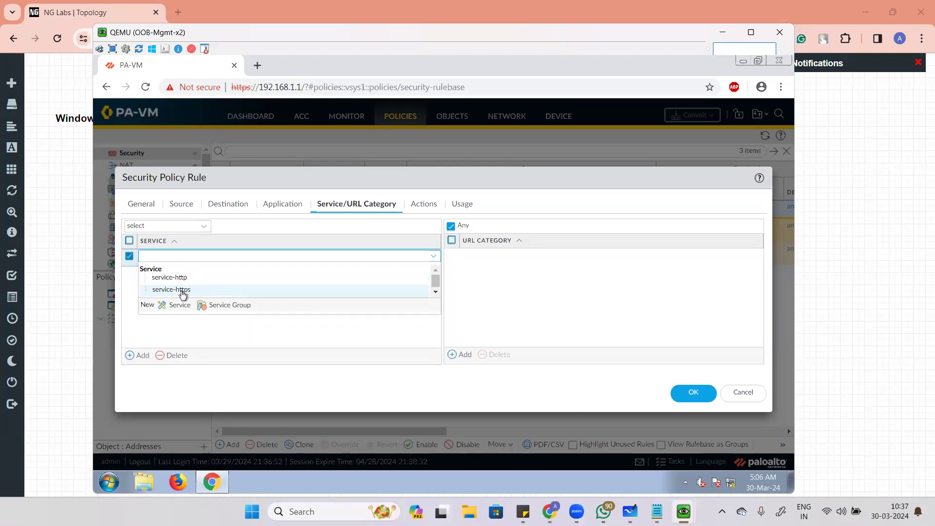
click(180, 306)
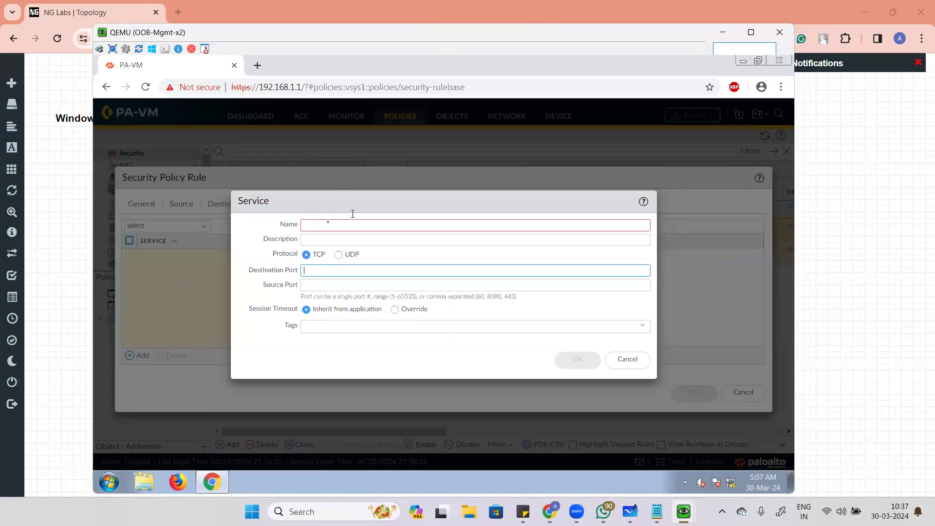
click(635, 363)
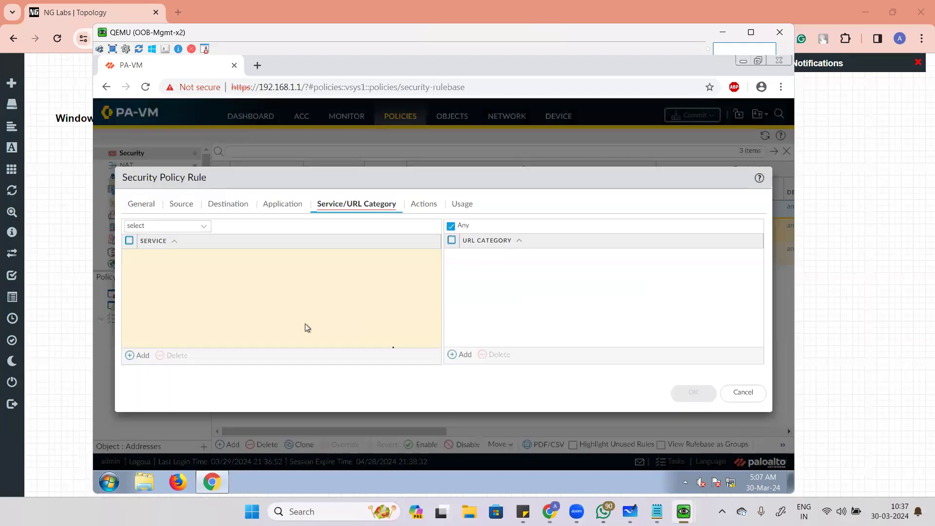
click(208, 228)
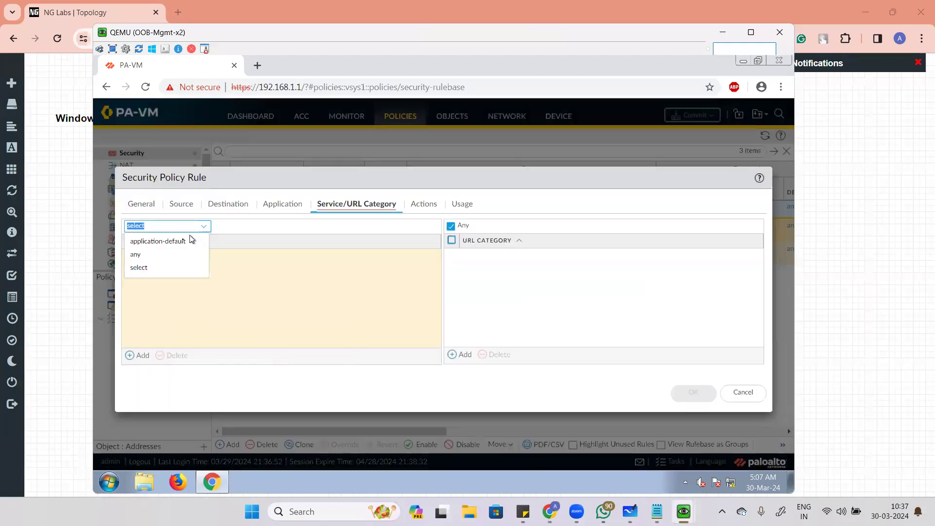
click(195, 239)
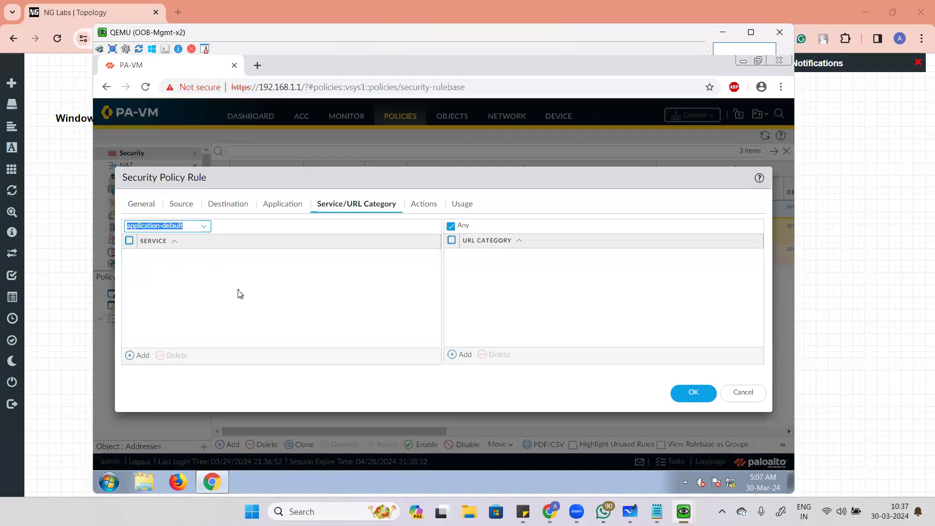
Step: Examine the action choices of the Allow Internet rule, leaving the action on Allow
click(423, 203)
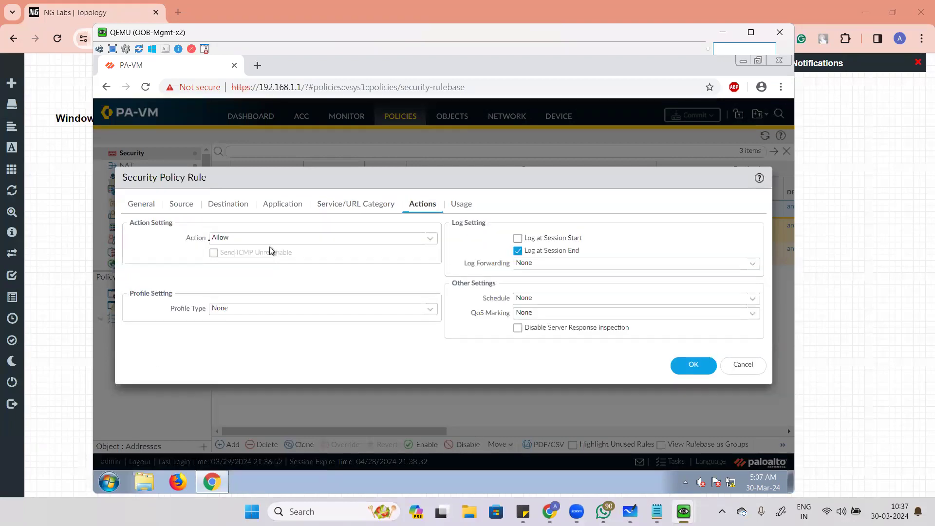
click(430, 239)
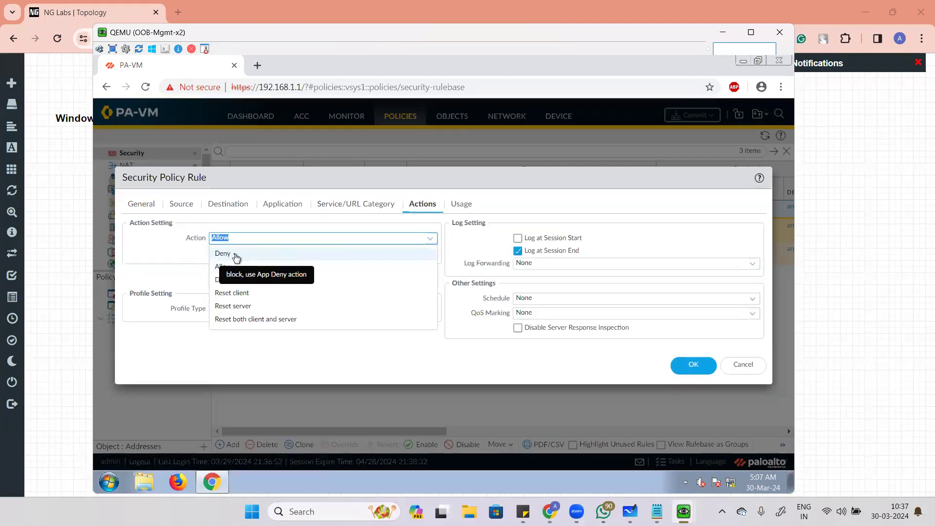
click(171, 259)
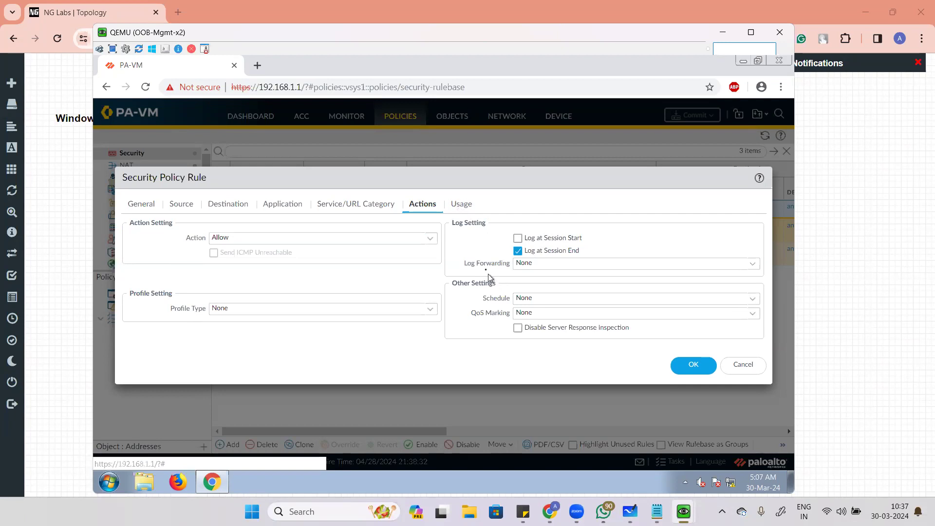
Step: Examine the Allow Internet rule's usage details, accept the rule, and check its hit data in the rule list
click(468, 206)
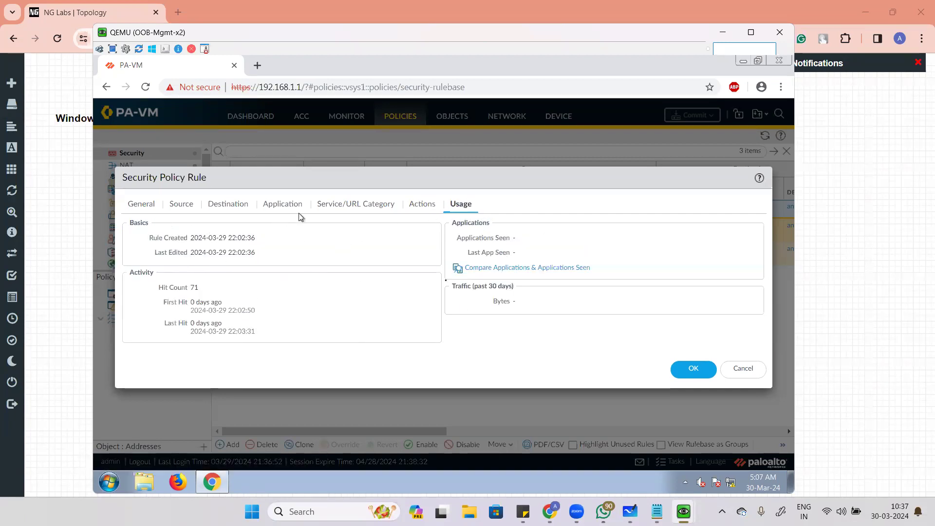
drag(157, 238, 169, 258)
click(292, 307)
drag(183, 296, 301, 333)
triple_click(350, 326)
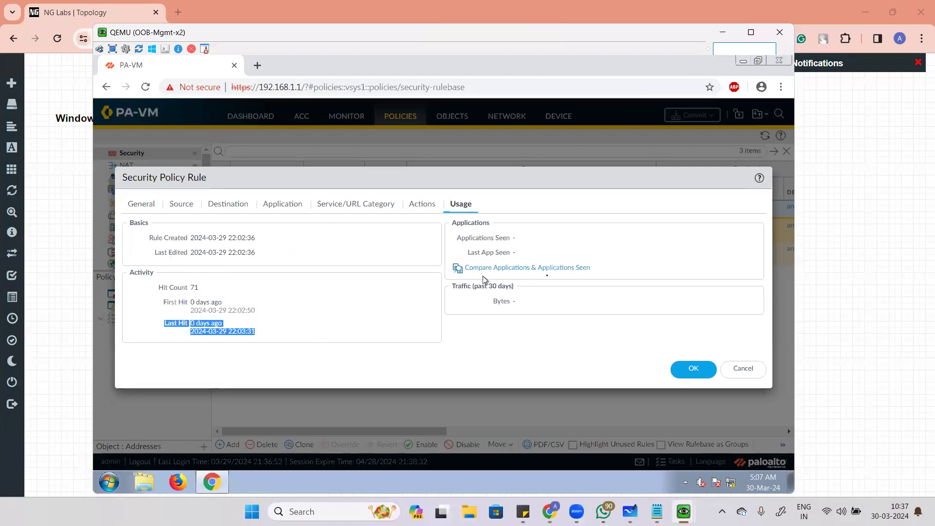
click(691, 369)
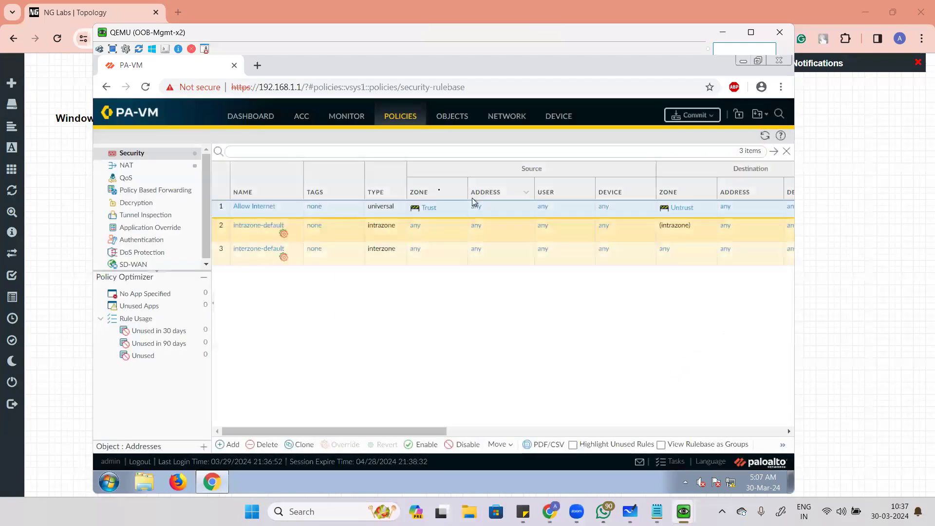
drag(431, 431, 705, 427)
click(705, 430)
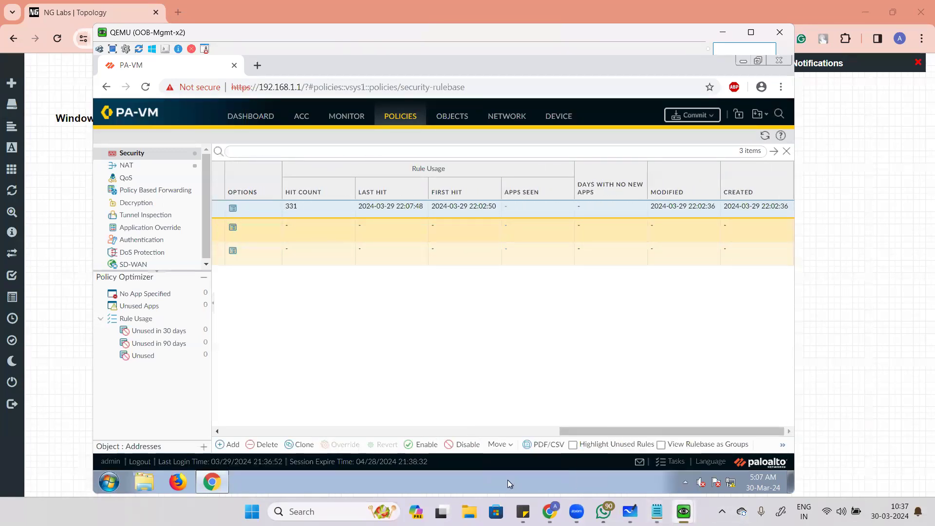
Step: Switch to the Win2 machine, open google.com in Internet Explorer and postpone the browser's first-run setup
mouse_move(683, 511)
click(736, 447)
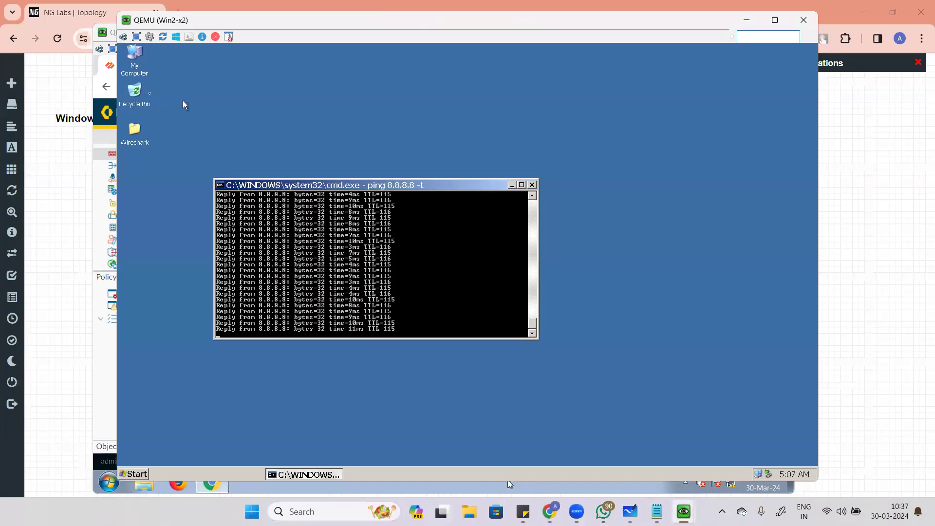
click(139, 473)
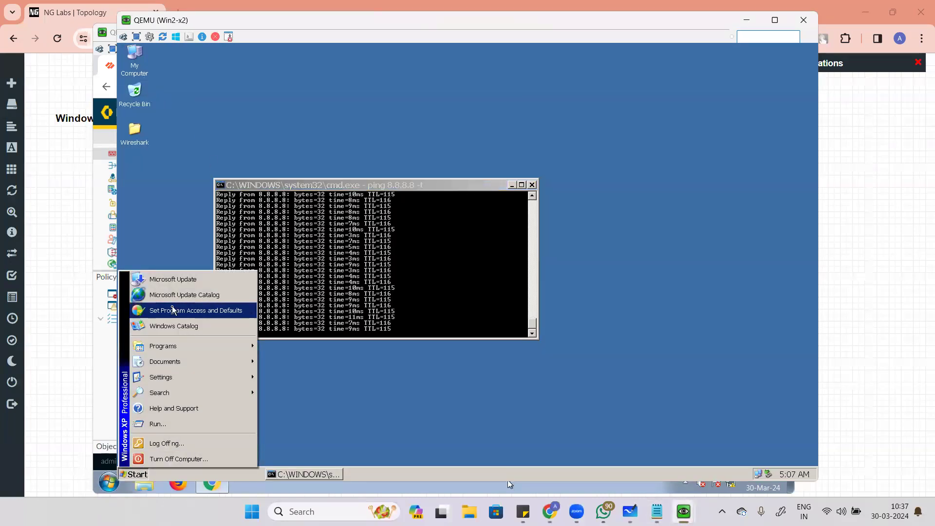
mouse_move(193, 348)
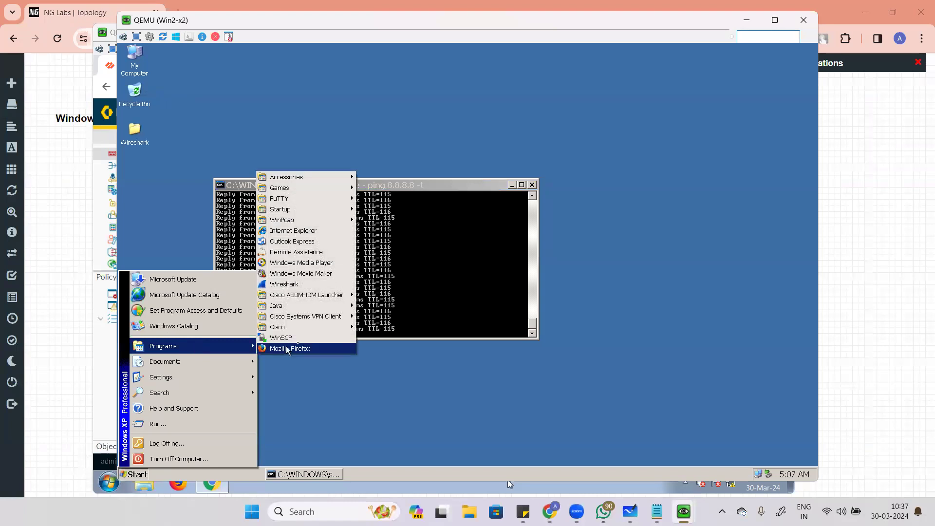
click(290, 231)
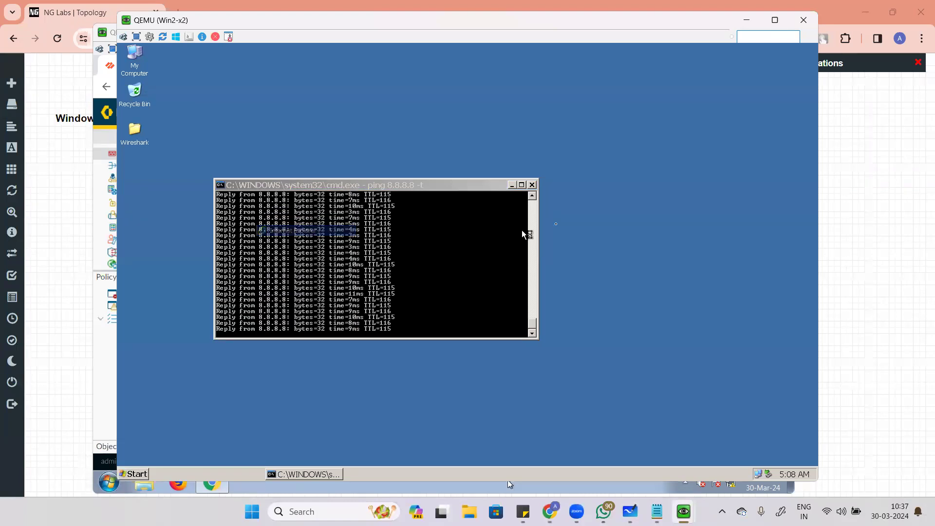
click(312, 76)
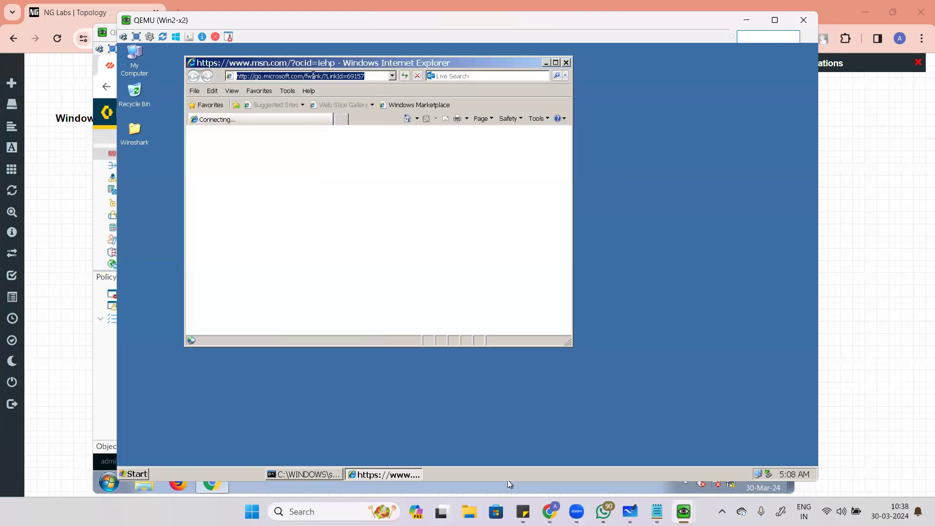
text(google.com)
key(Return)
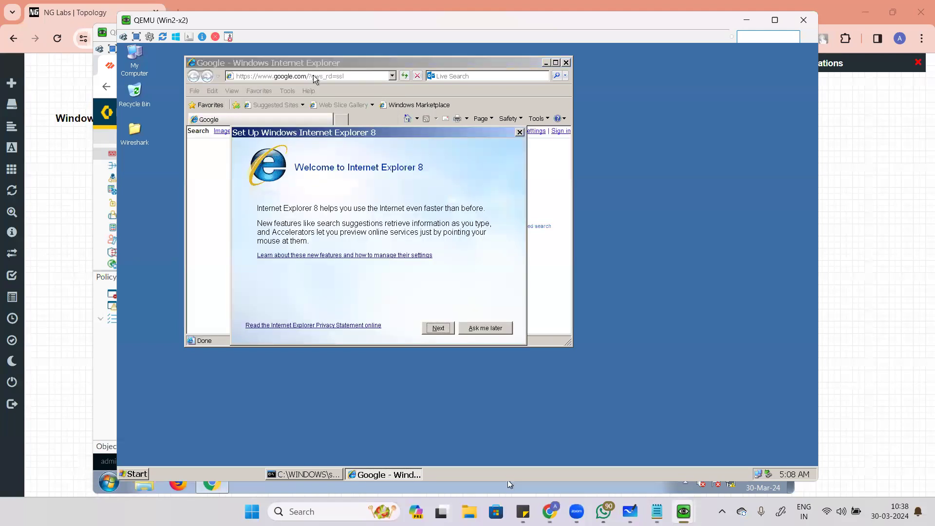
click(485, 328)
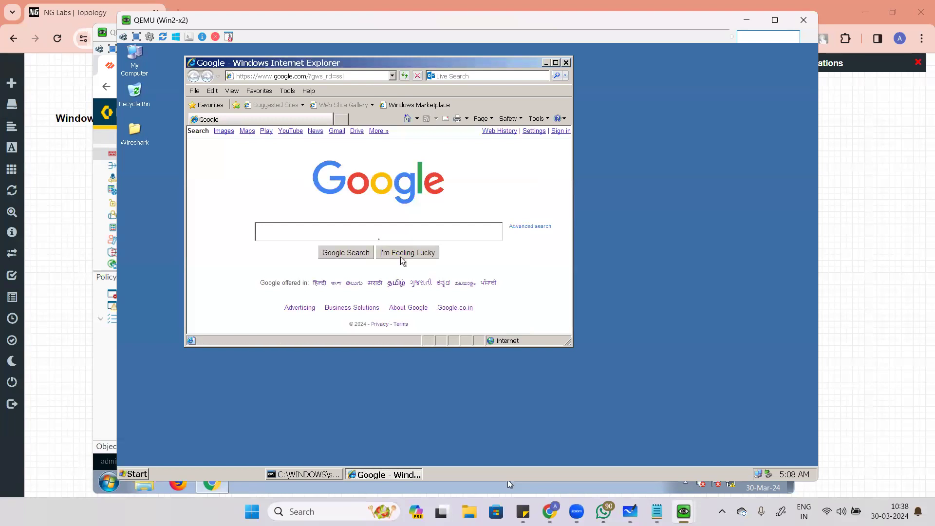
Step: Follow the YouTube link on the Google page and look through the page to test web access
click(298, 135)
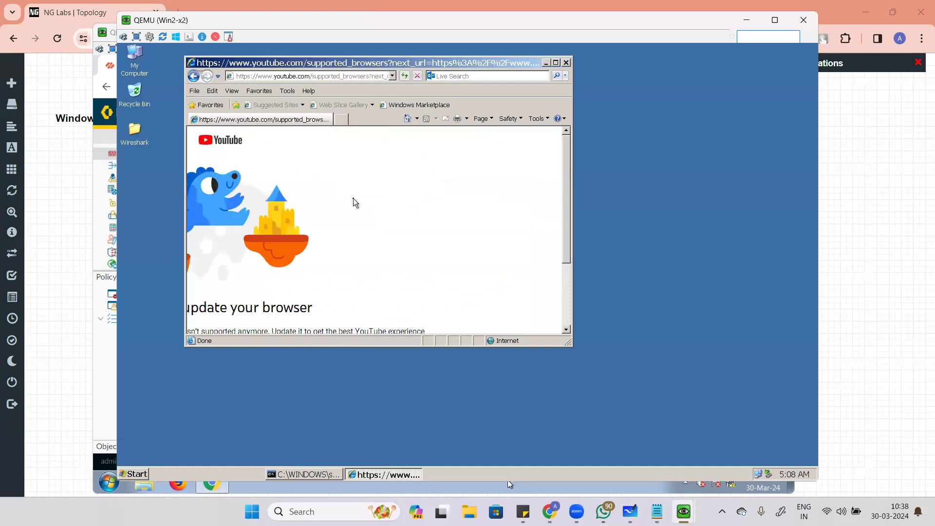
scroll(355, 203, down, 4)
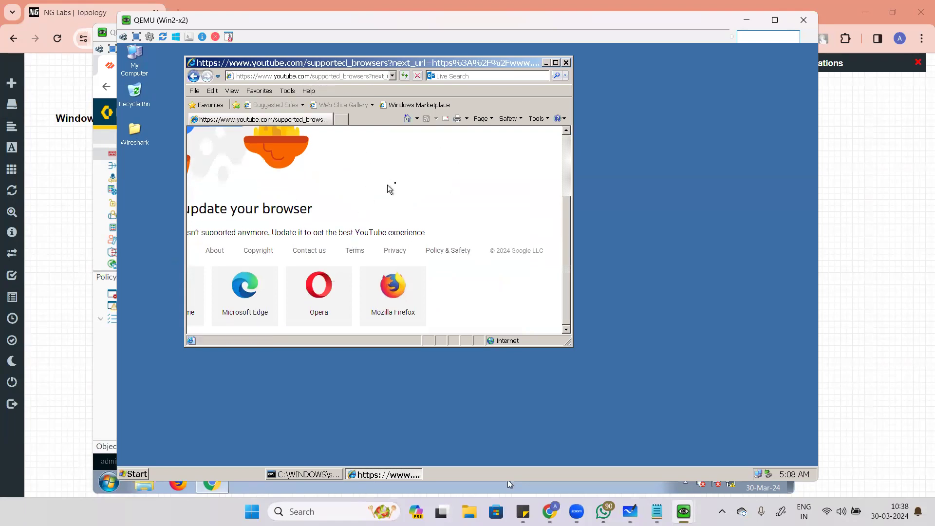
scroll(351, 190, up, 3)
Step: Open facebook.com in Win2's browser and examine the notice about the browser
click(284, 77)
text(fac)
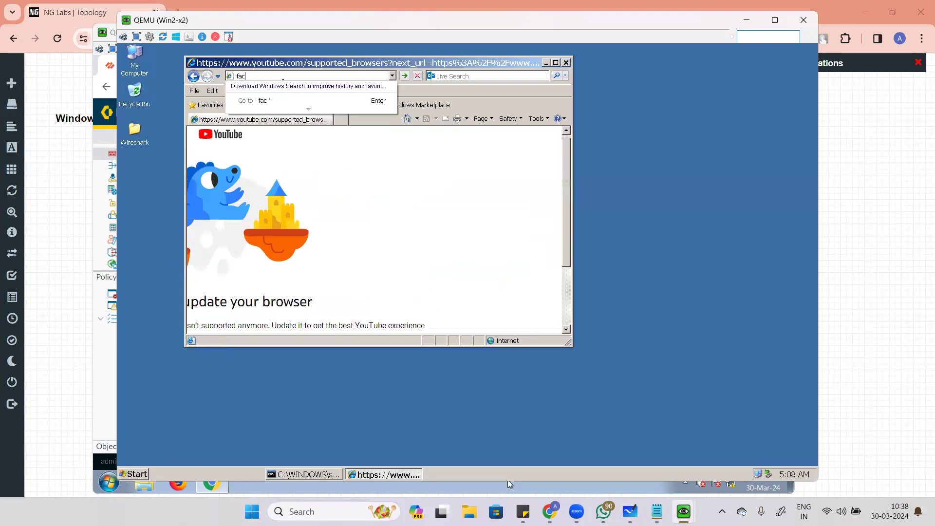
text(ebook.com)
key(Return)
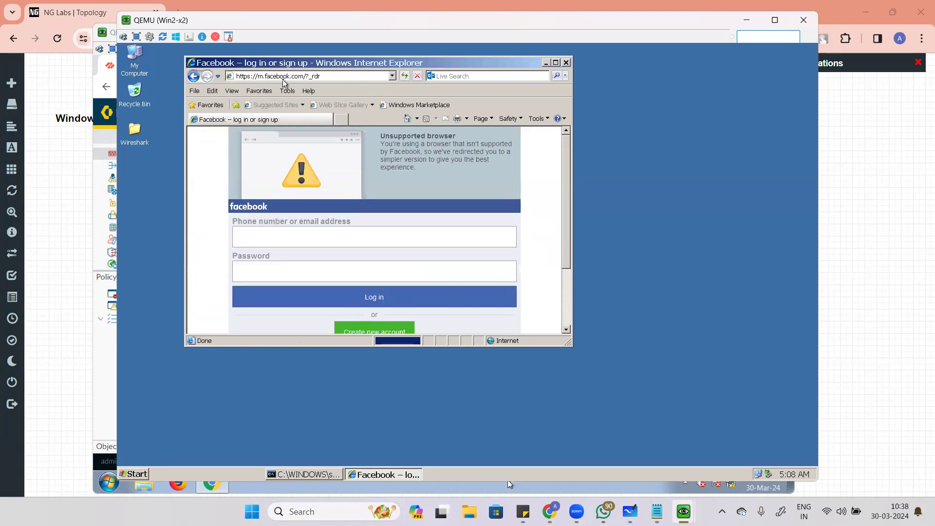
drag(385, 145, 492, 170)
click(454, 181)
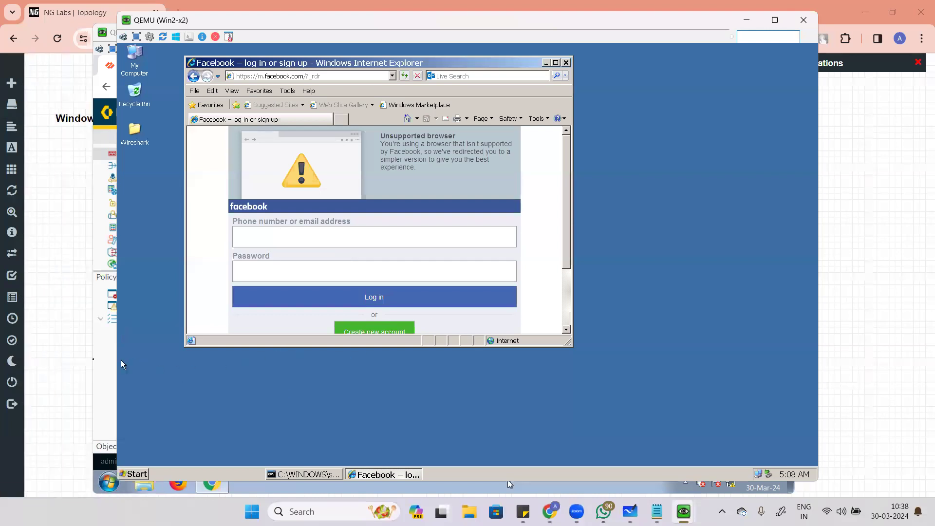
Step: Switch back to the firewall management machine, refresh the security rules and review the rule list
click(508, 484)
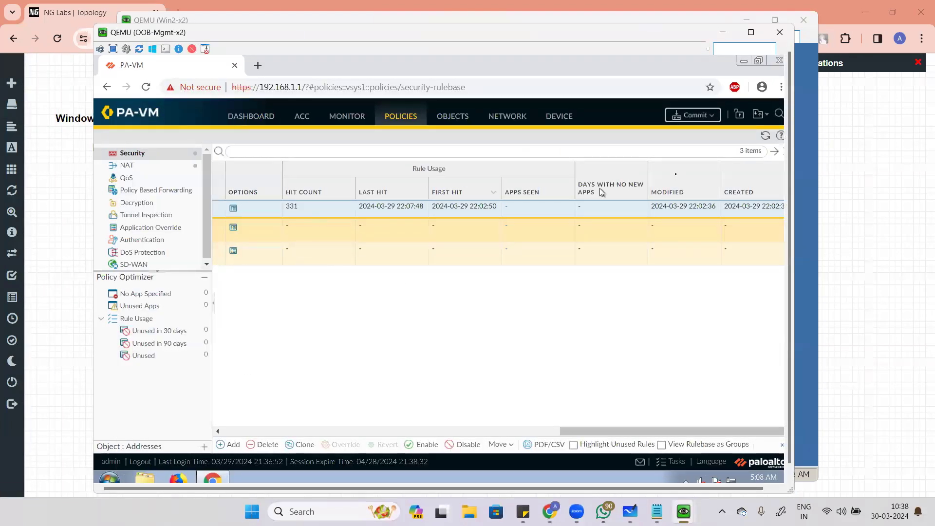
click(765, 136)
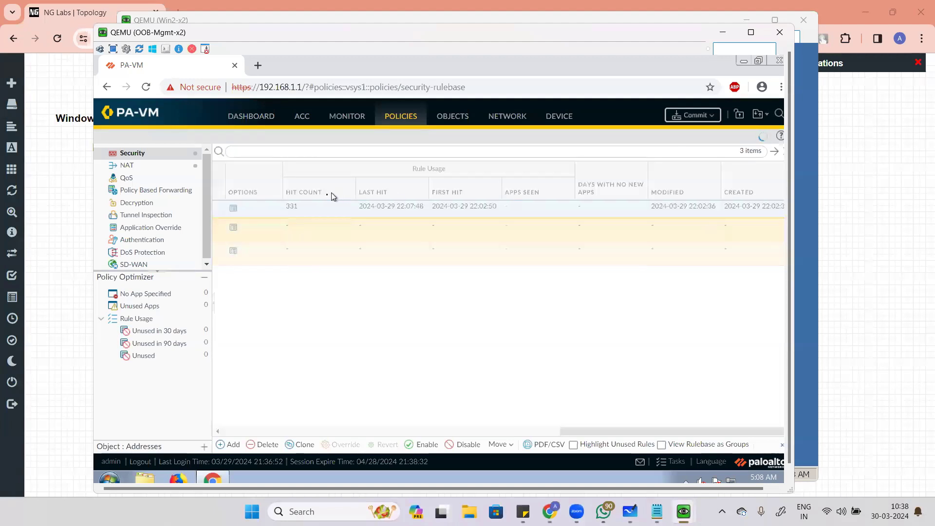
drag(635, 432, 246, 433)
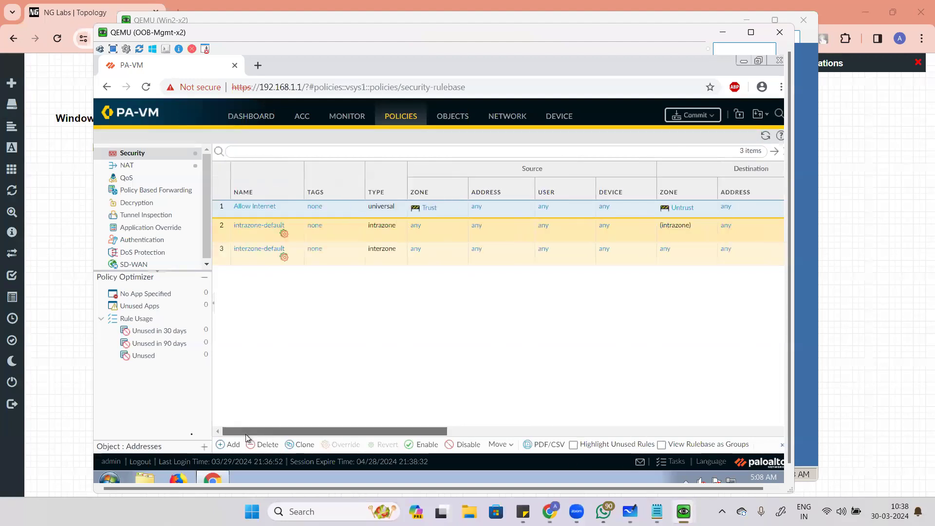
Step: Check the DefaultNAT rule's translation settings and hit data, and return to the security rules
click(160, 167)
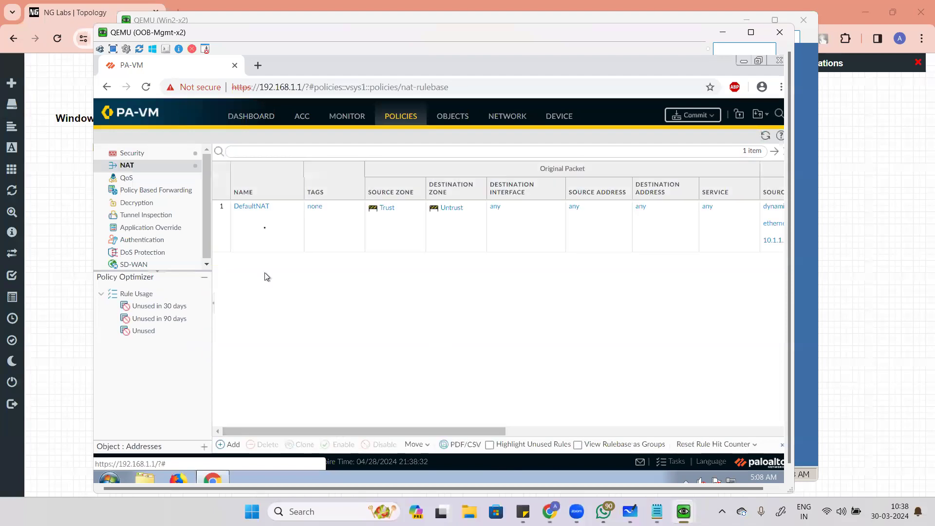
drag(304, 430, 589, 427)
click(438, 208)
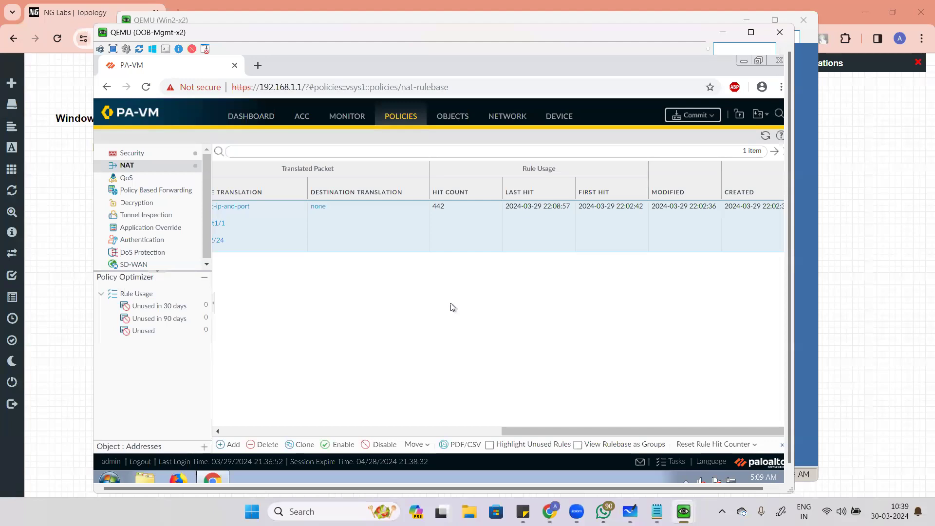
drag(487, 431, 228, 435)
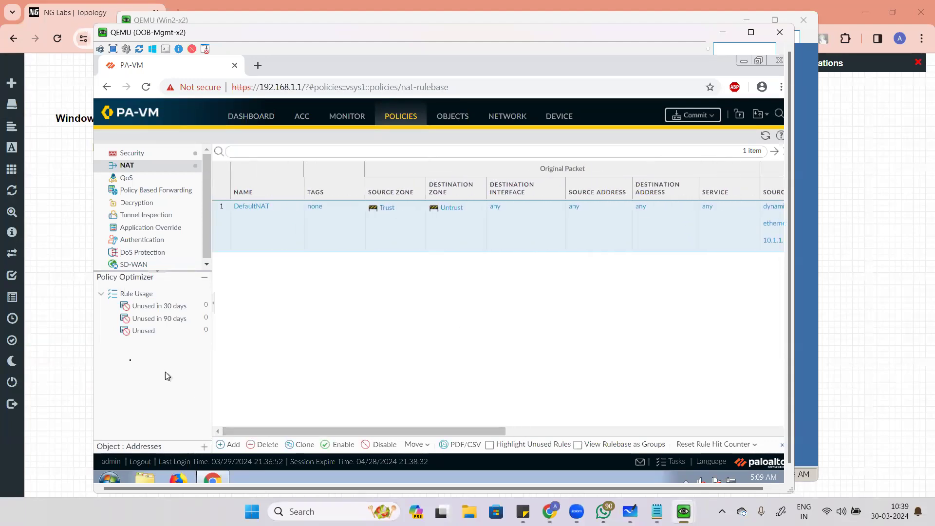
key(alt+Tab)
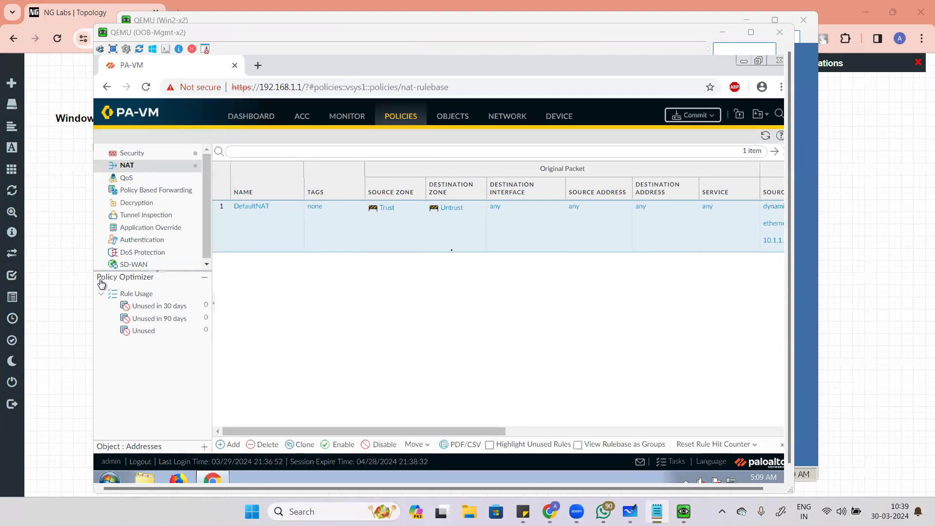
click(142, 153)
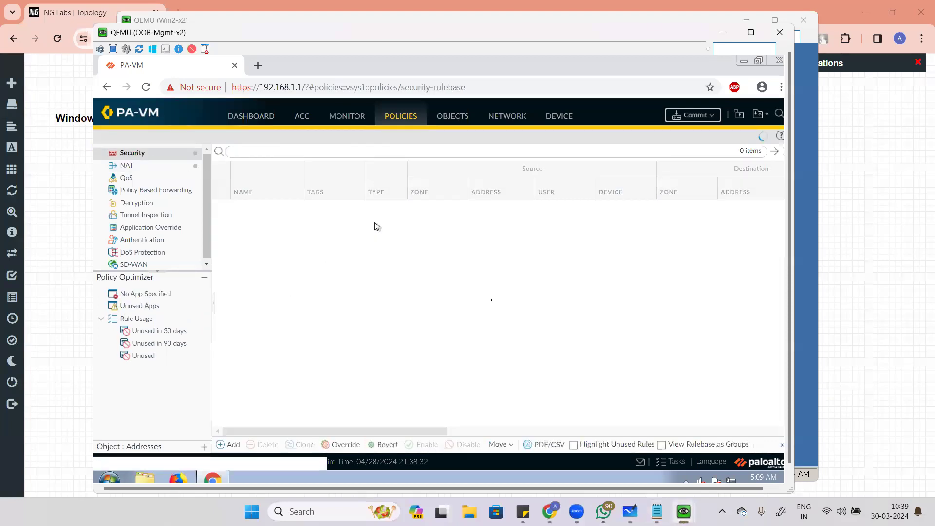